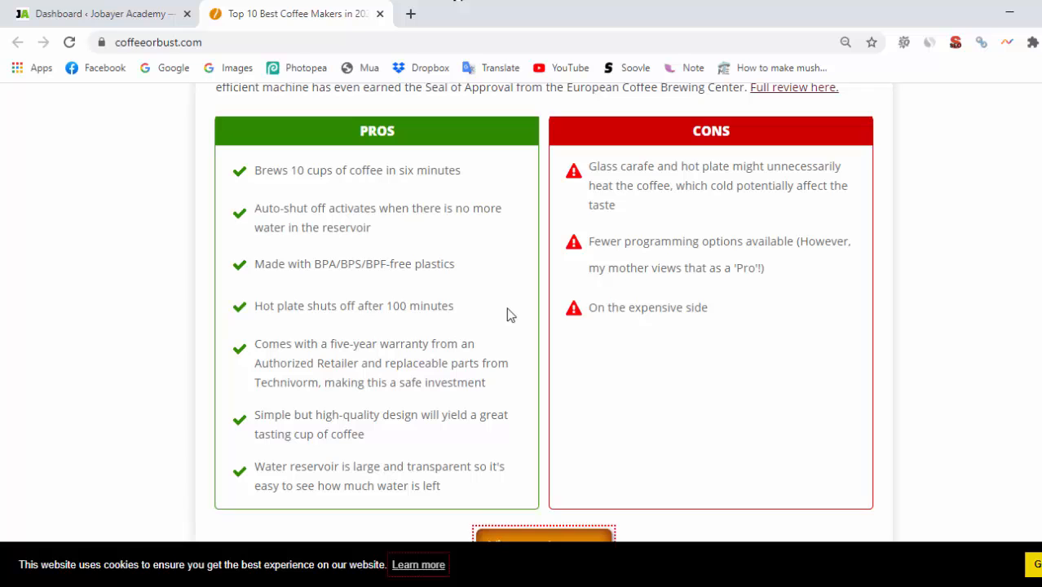
Step: Close the coffee maker review page and search for the Shortcodes Ultimate plugin among the plugins that can be added
key(ctrl+w)
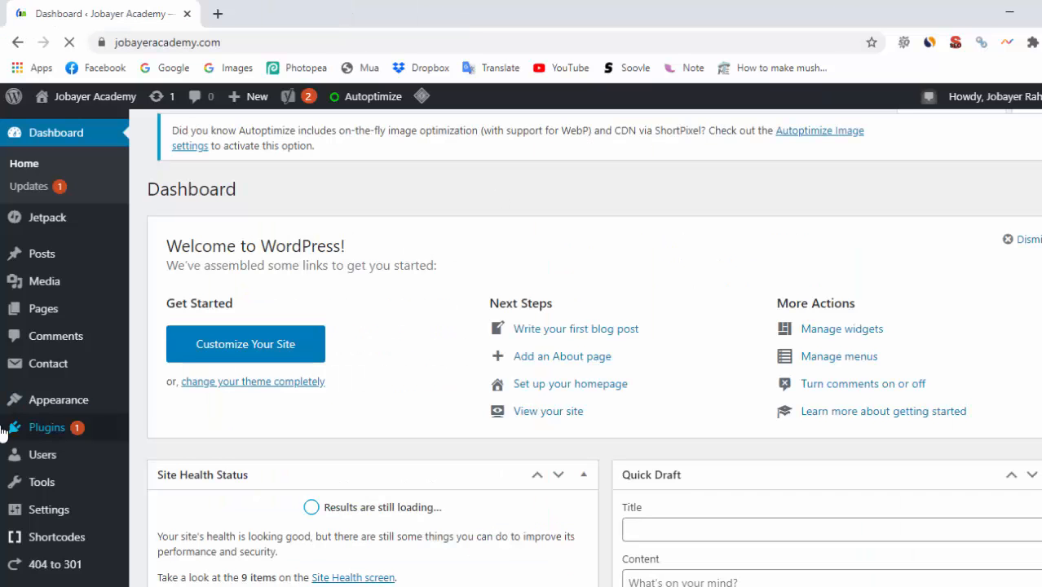
click(62, 430)
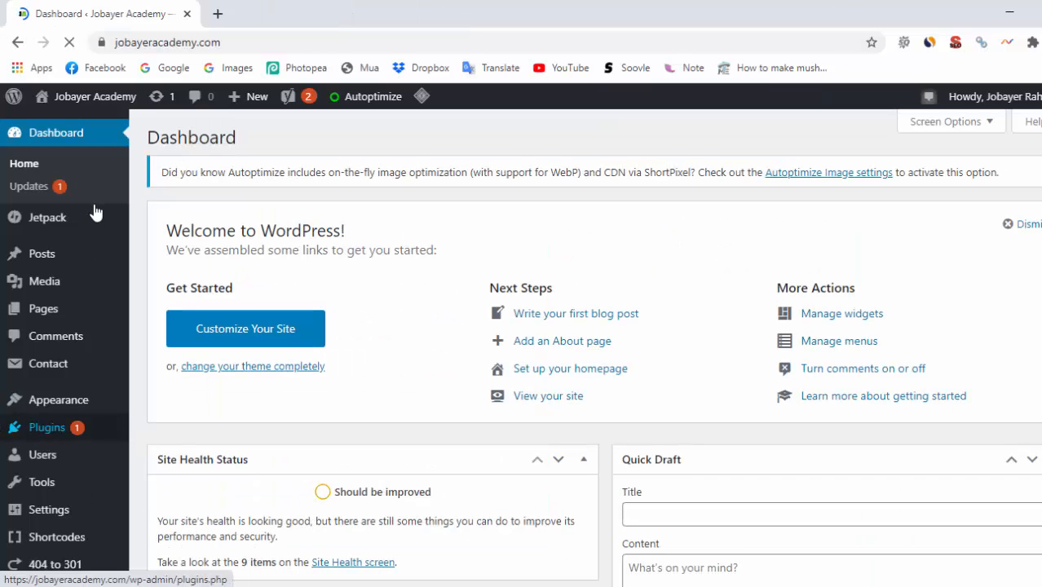
mouse_move(59, 432)
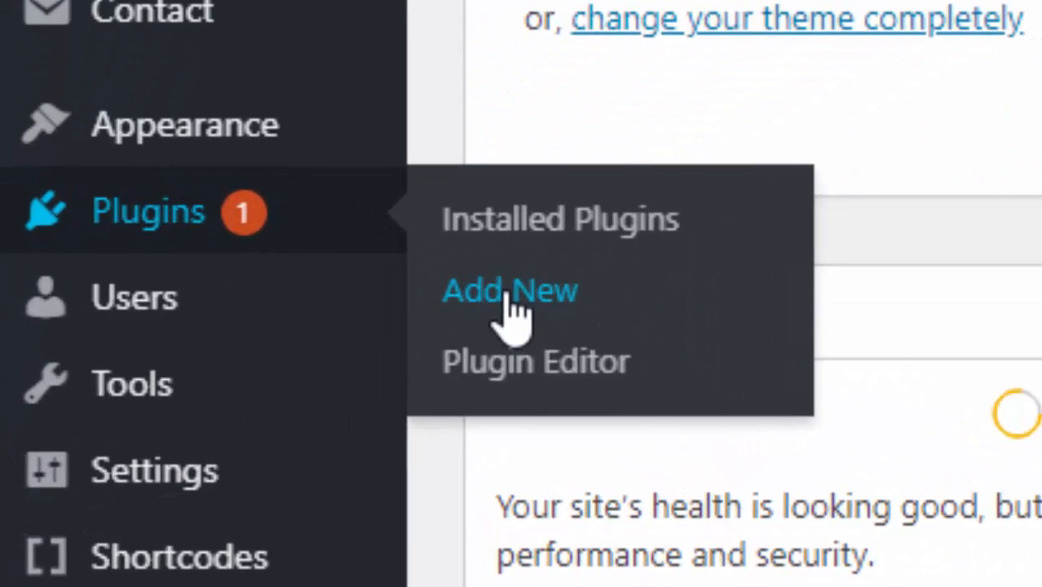
click(508, 296)
right_click(401, 42)
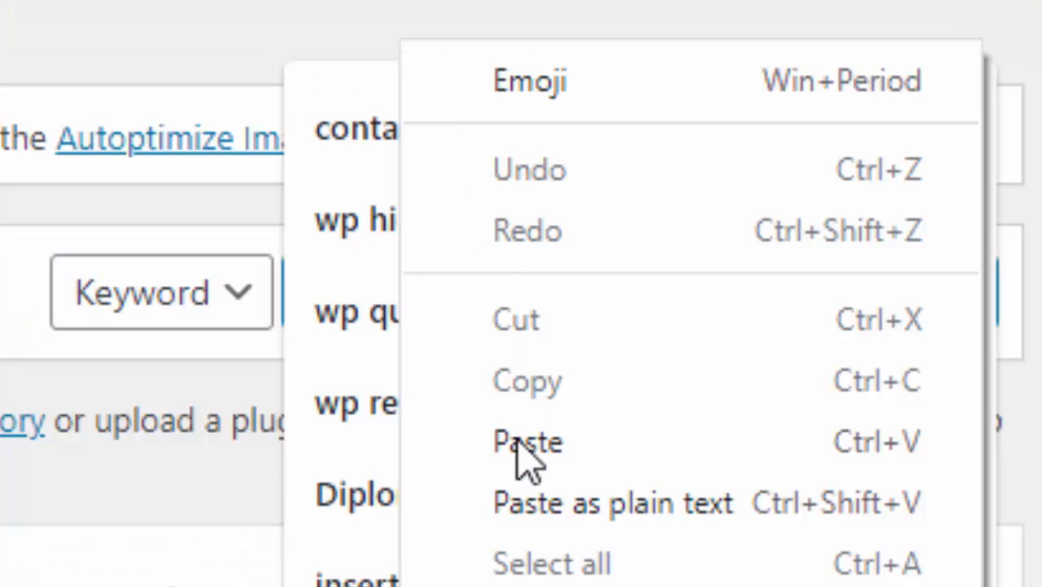
click(522, 443)
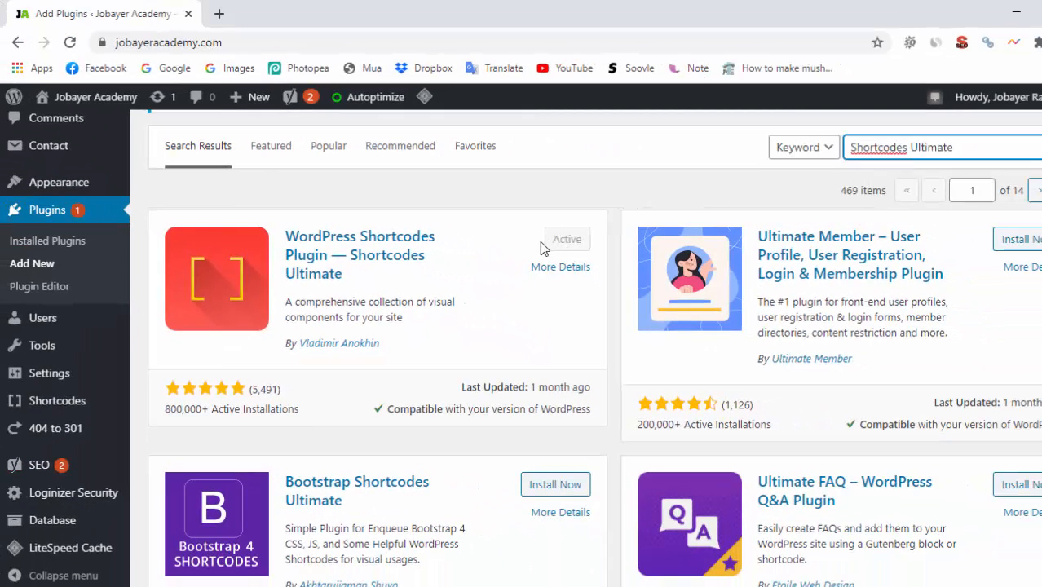
Step: Open the Available shortcodes page of Shortcodes Ultimate in a new browser tab
mouse_move(17, 322)
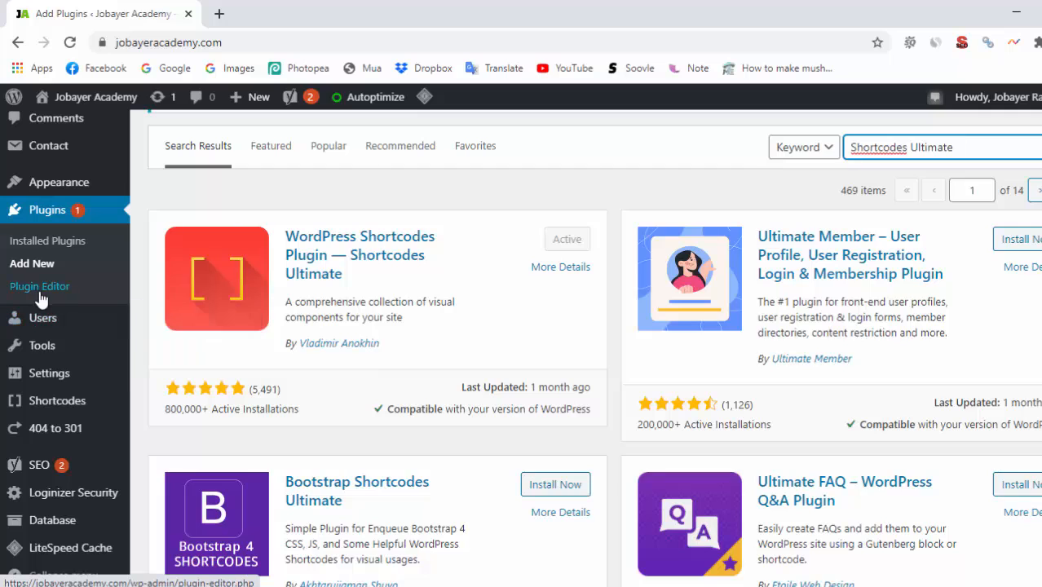
scroll(39, 298, down, 4)
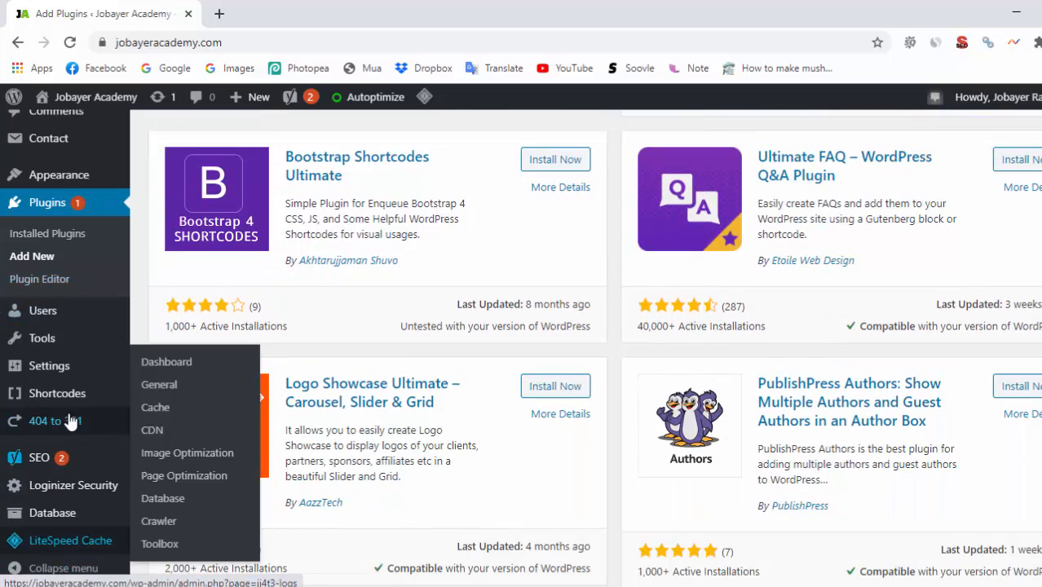
scroll(109, 242, up, 1)
scroll(109, 241, up, 1)
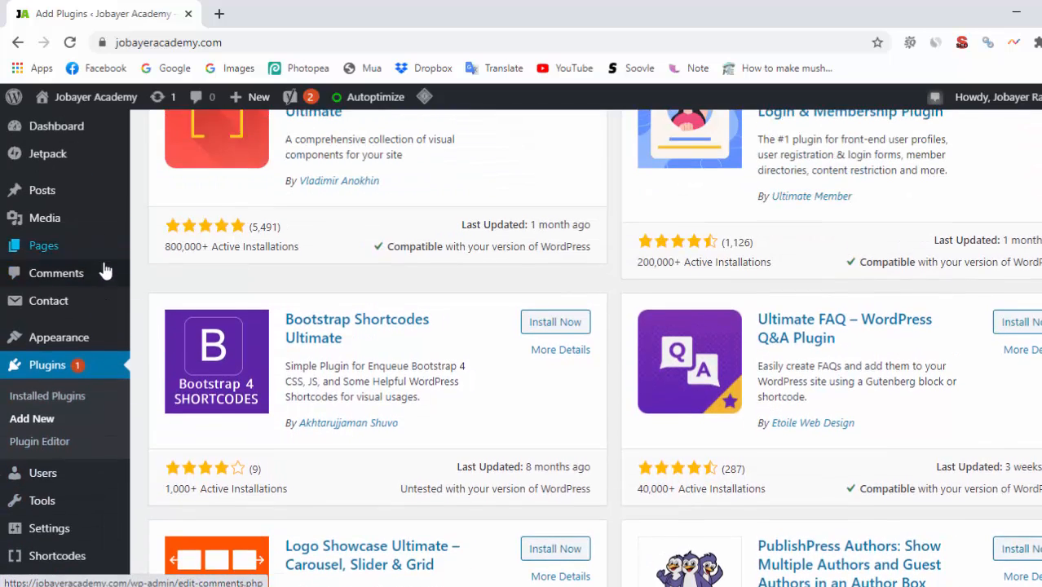
scroll(104, 268, down, 2)
mouse_move(69, 408)
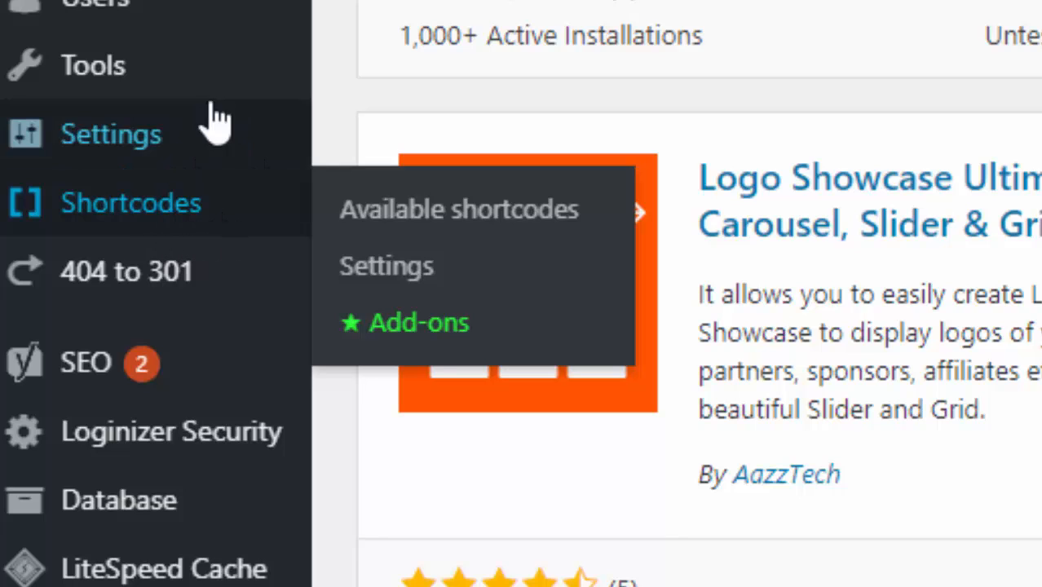
right_click(470, 209)
click(618, 245)
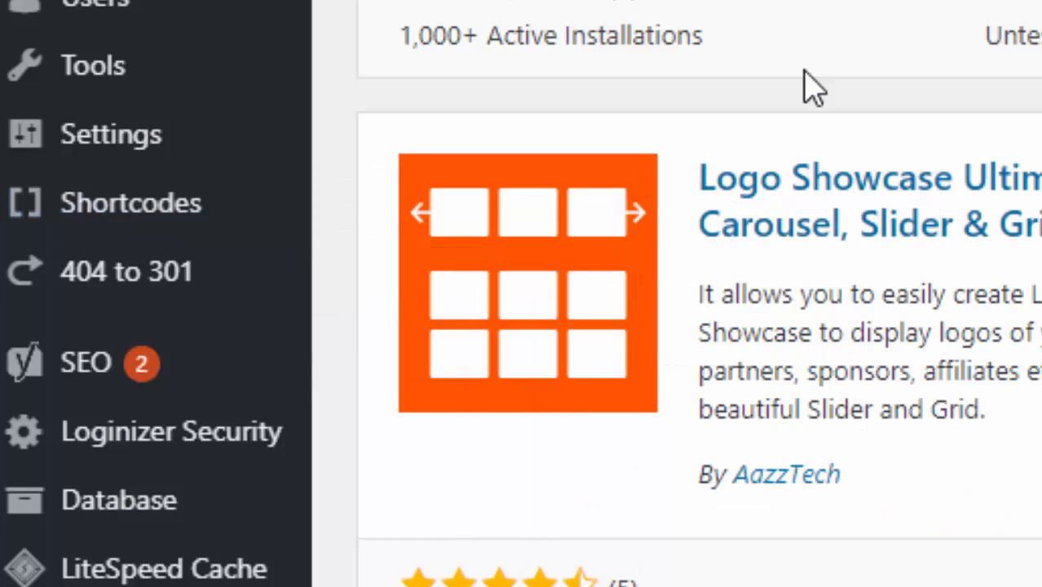
scroll(810, 87, up, 5)
scroll(1029, 3, up, 1)
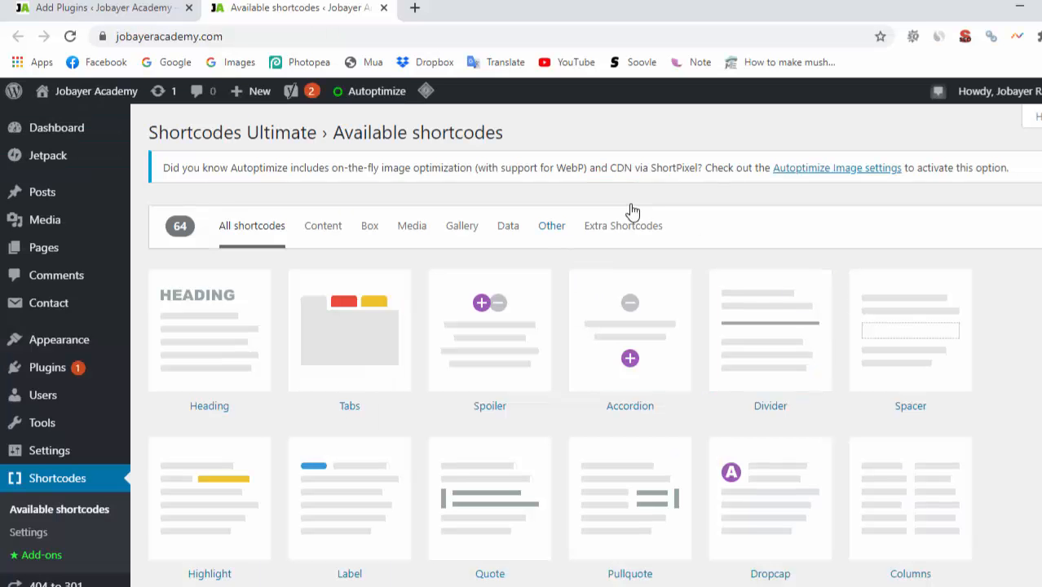
Step: Look through the full gallery of available shortcodes, including the Box, Note, List, Button and Columns types
scroll(1033, 290, down, 3)
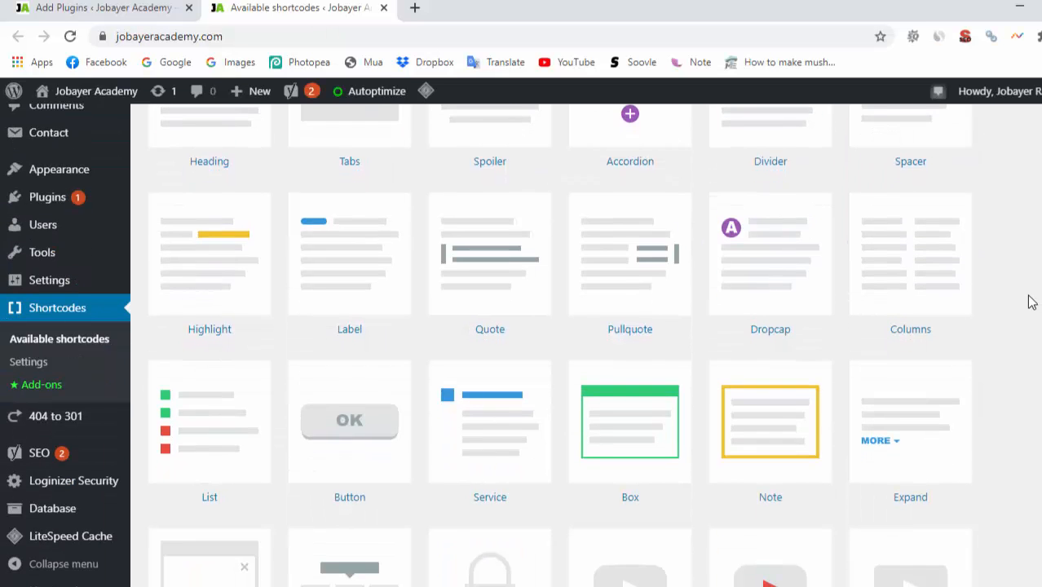
scroll(474, 261, down, 4)
scroll(814, 330, down, 4)
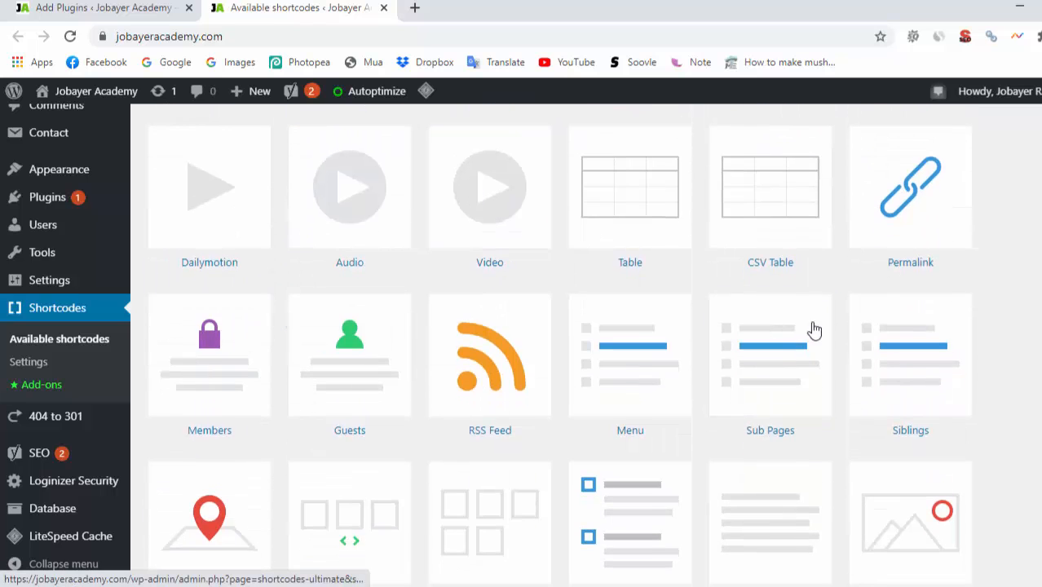
scroll(605, 326, down, 6)
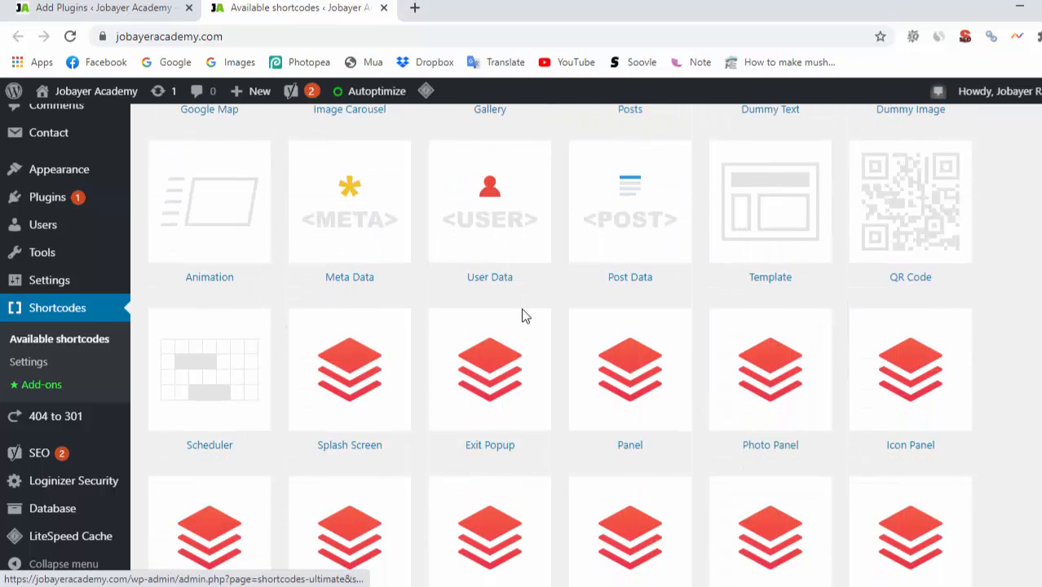
scroll(530, 251, up, 7)
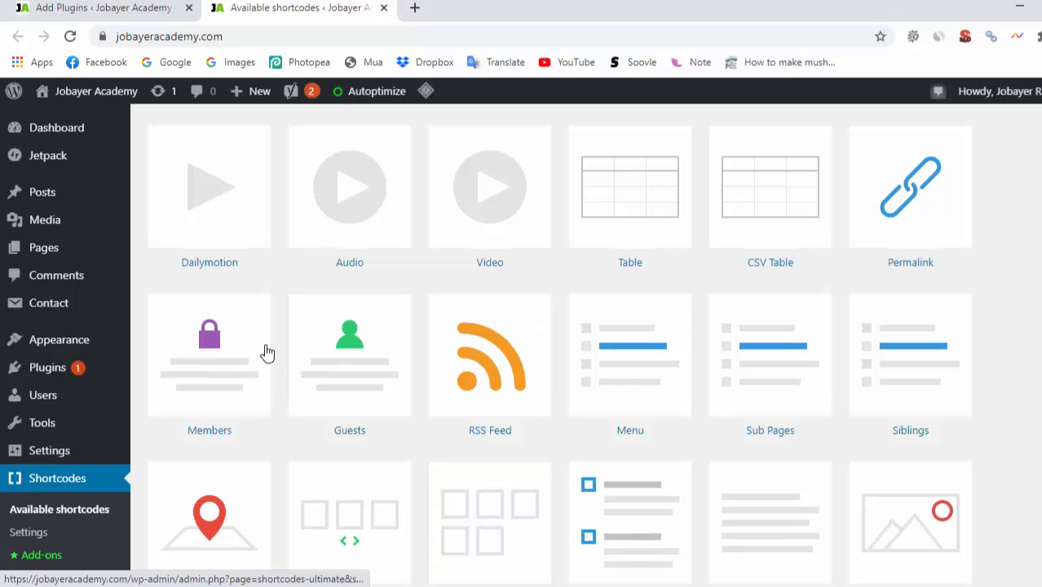
scroll(526, 389, up, 2)
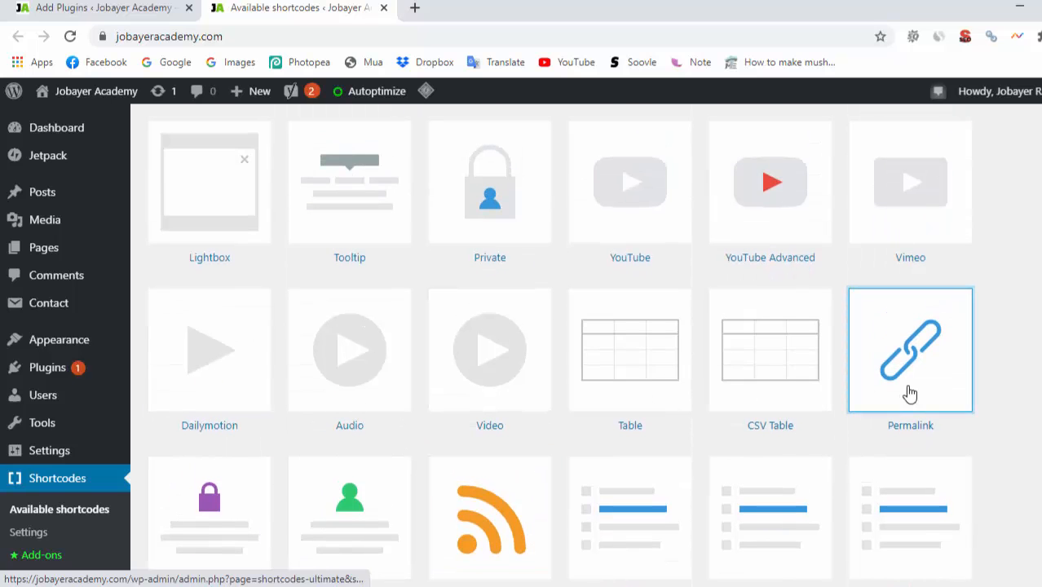
scroll(1036, 361, up, 4)
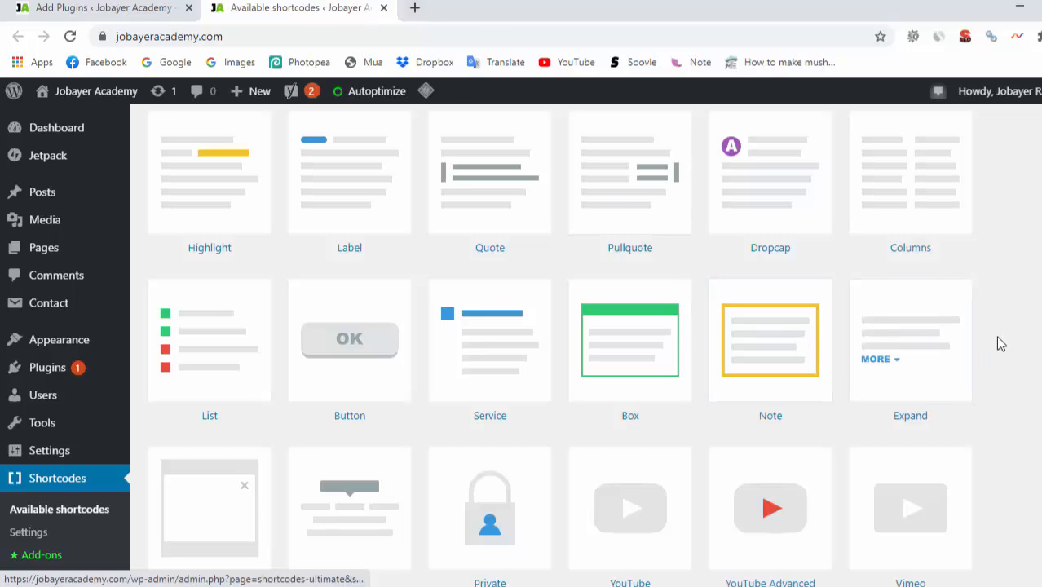
scroll(1003, 335, up, 1)
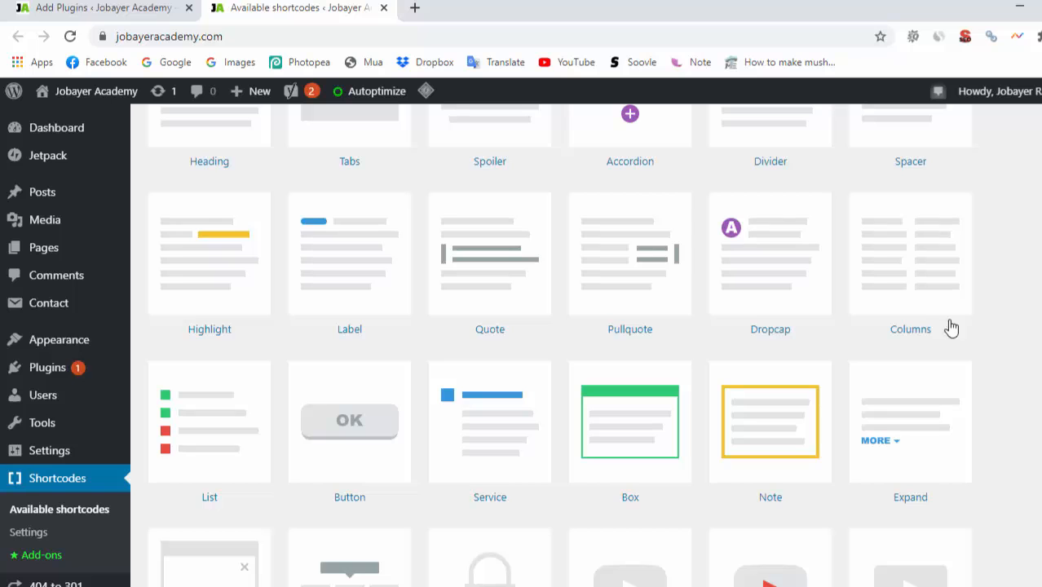
scroll(934, 325, up, 3)
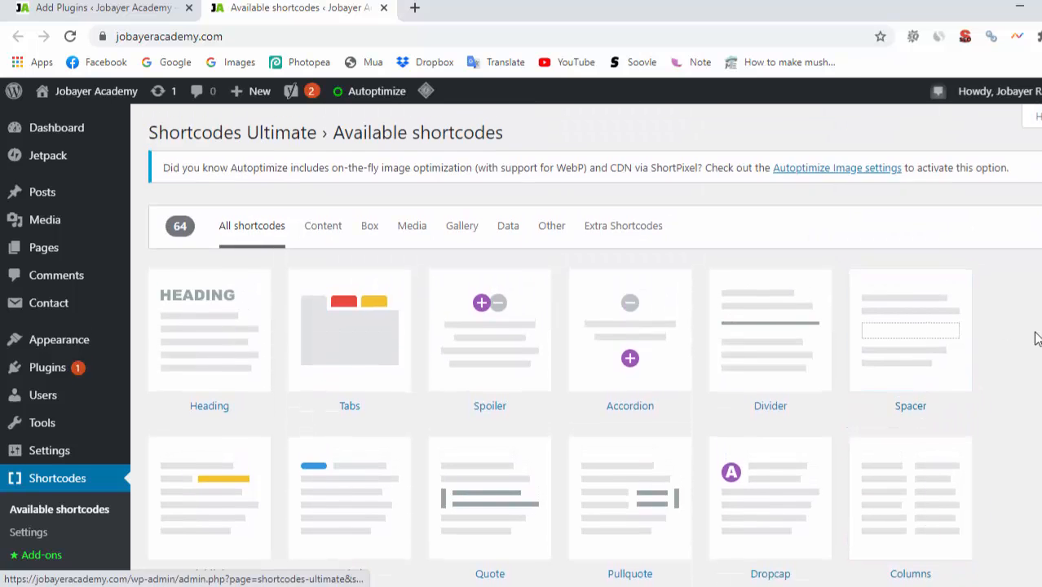
scroll(1037, 340, down, 2)
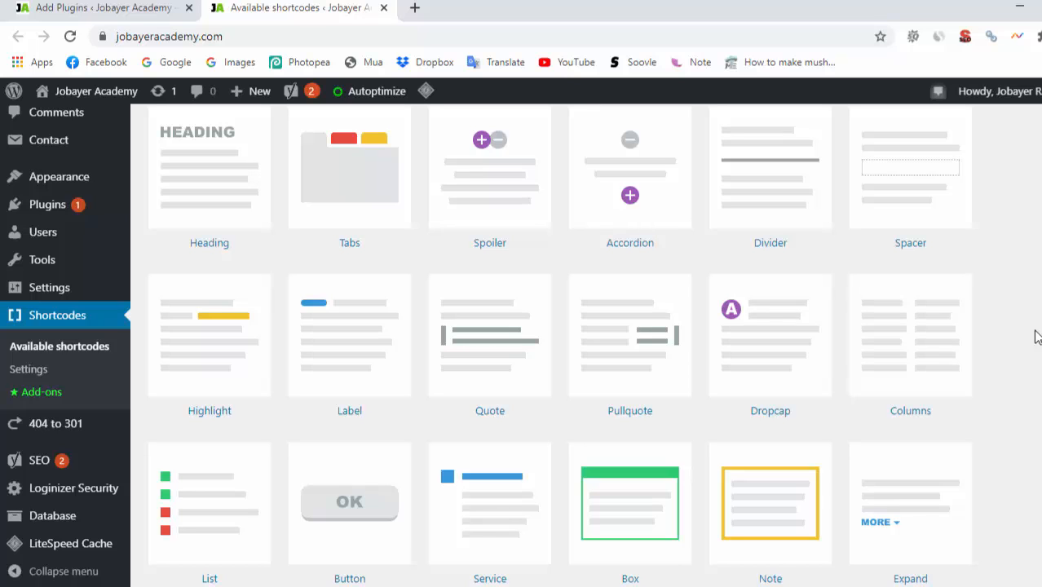
scroll(898, 310, down, 1)
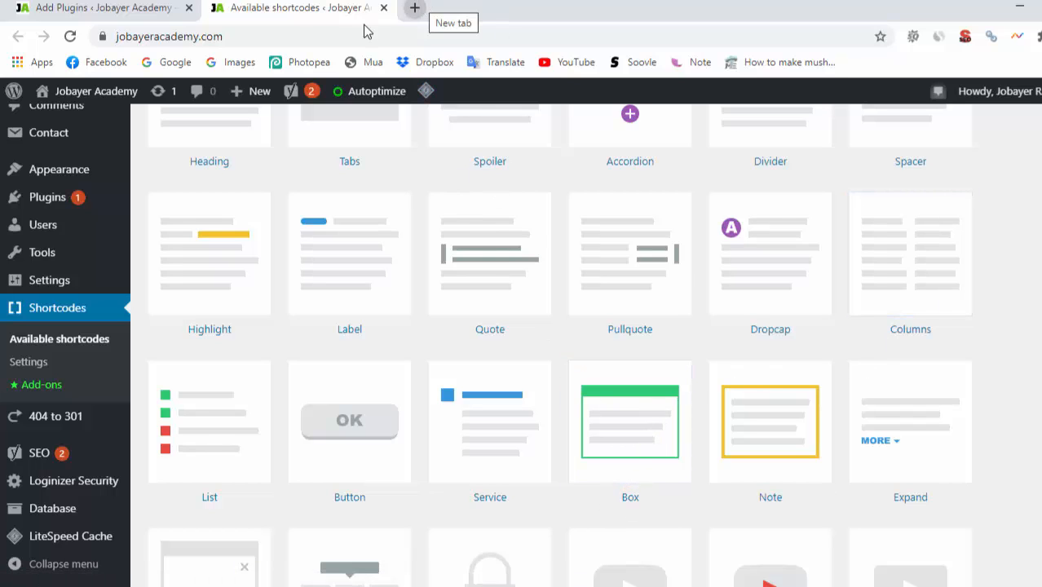
Step: Open the live site in a new tab and go to its Ready Website service page
mouse_move(82, 91)
right_click(82, 122)
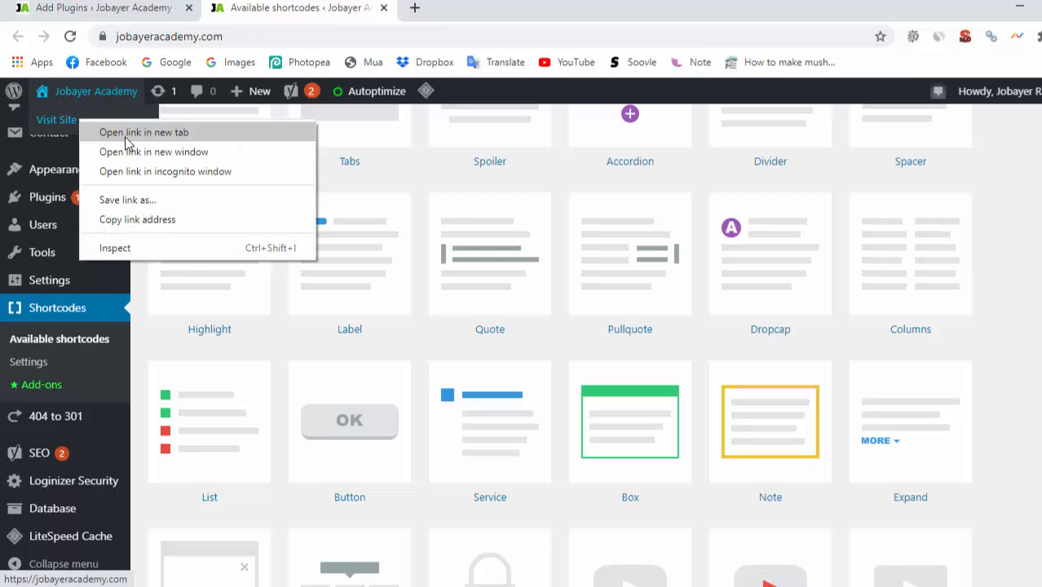
click(131, 132)
click(457, 7)
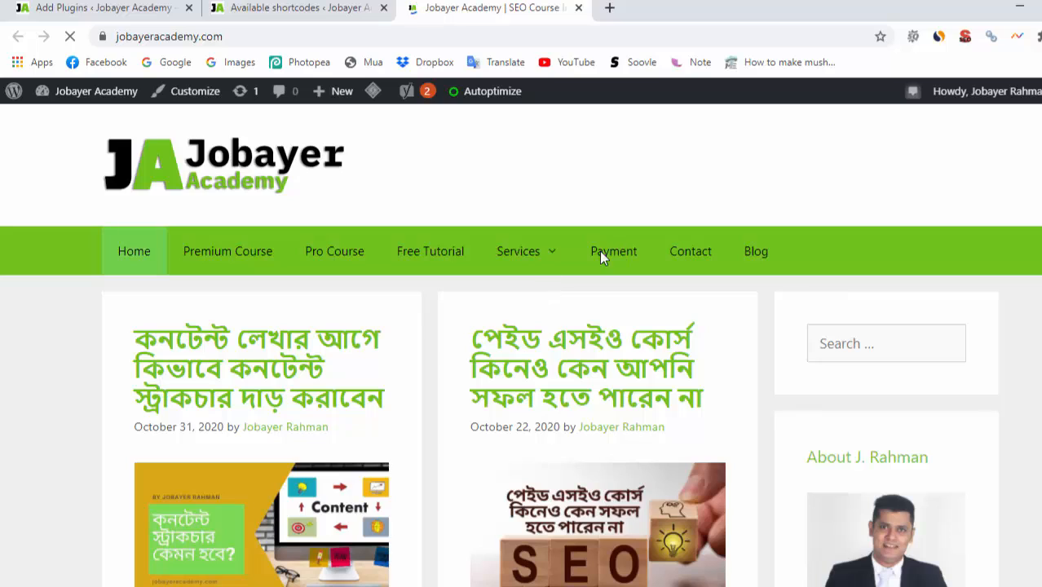
mouse_move(547, 255)
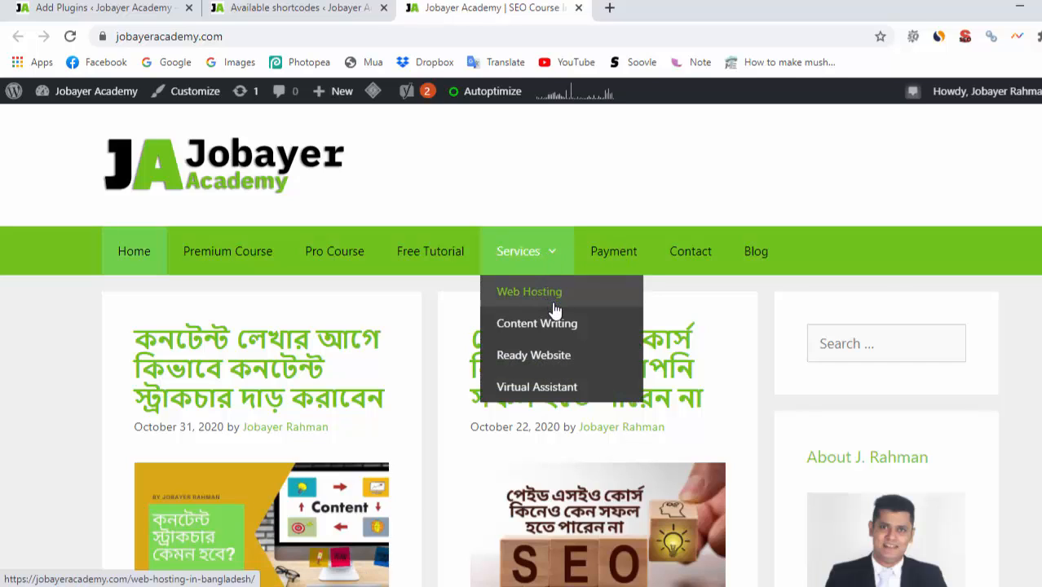
click(556, 360)
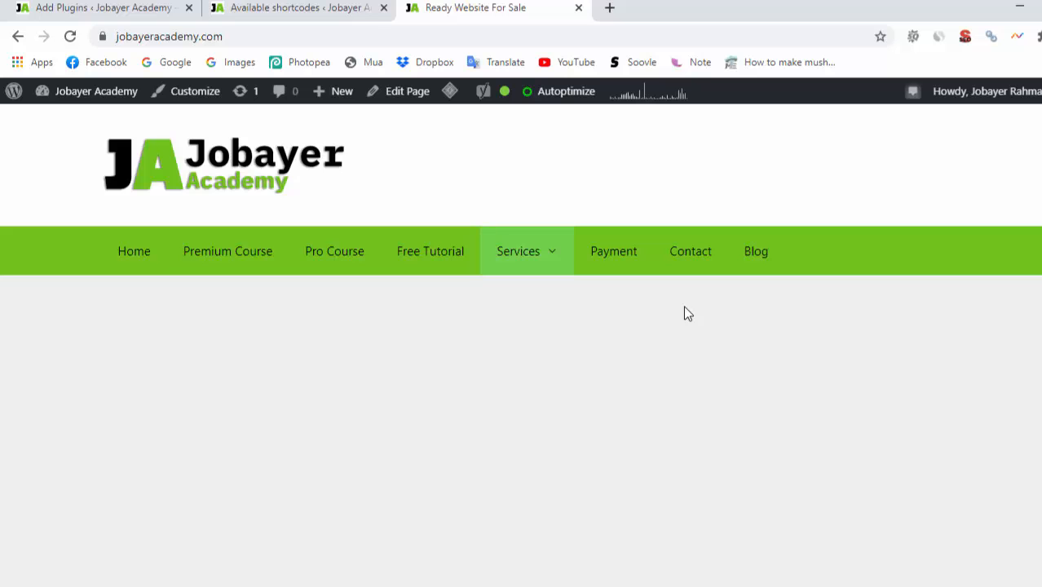
Step: Examine how the Package 1 and Package 2 boxes are laid out on the Ready Website For Sale page
scroll(693, 304, down, 4)
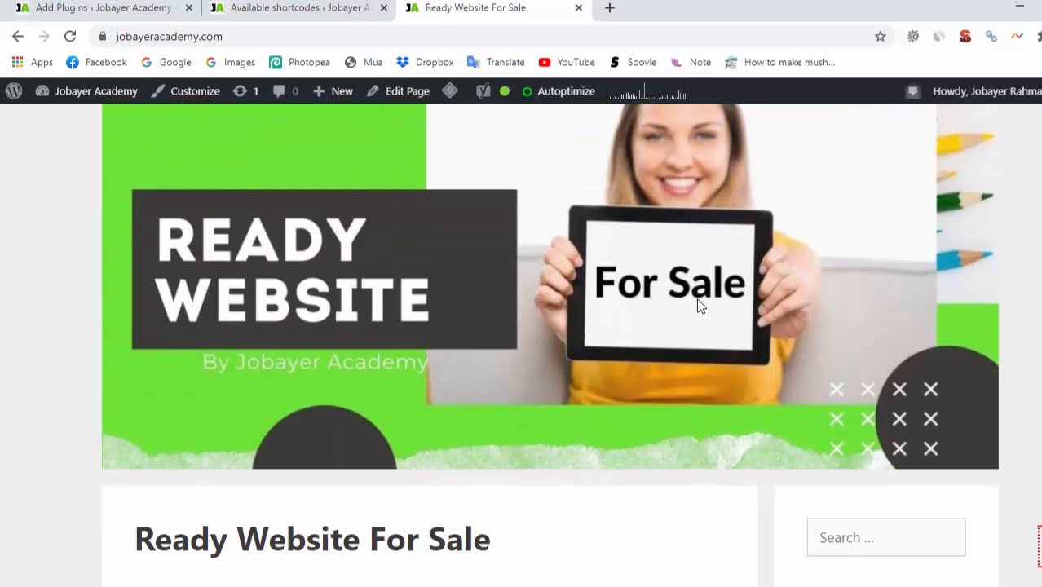
scroll(698, 303, down, 5)
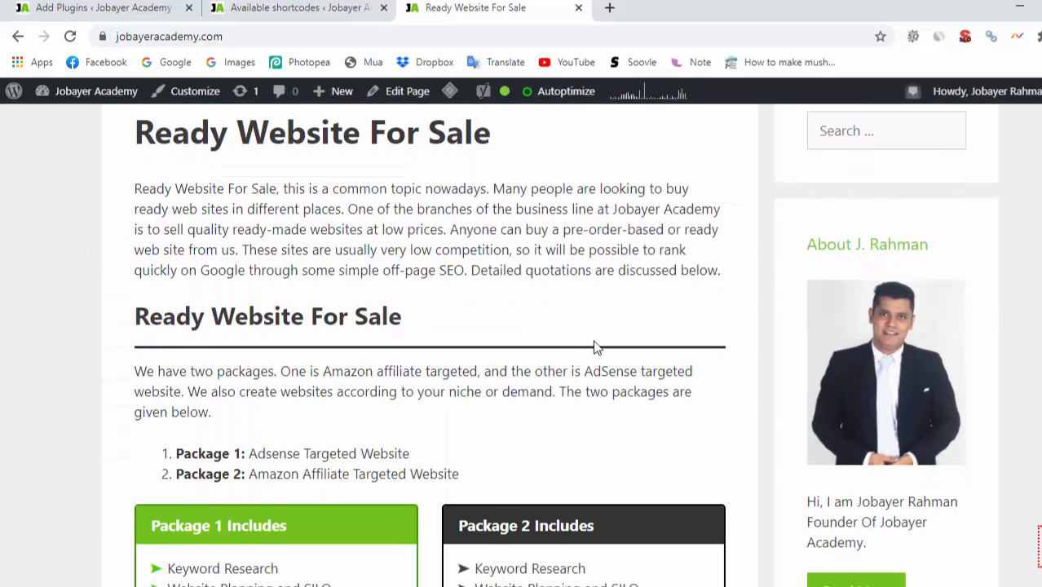
scroll(595, 347, down, 3)
scroll(550, 378, down, 1)
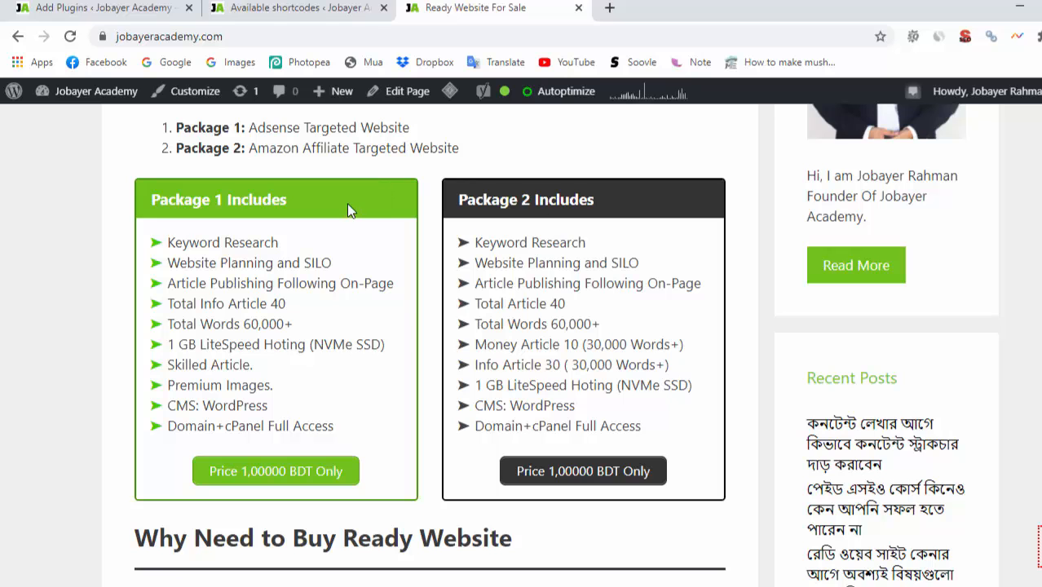
scroll(661, 216, down, 2)
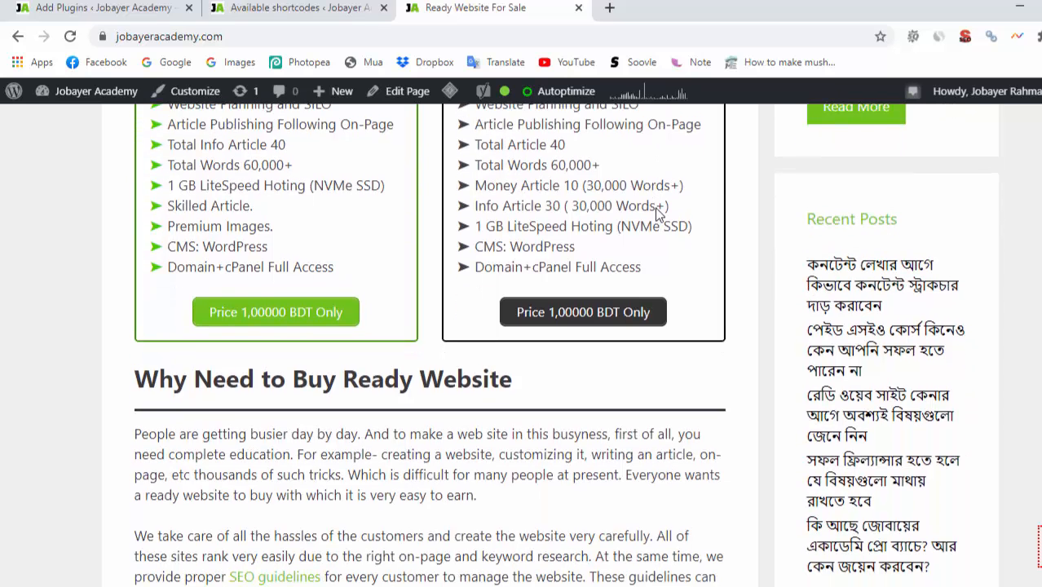
scroll(662, 222, up, 2)
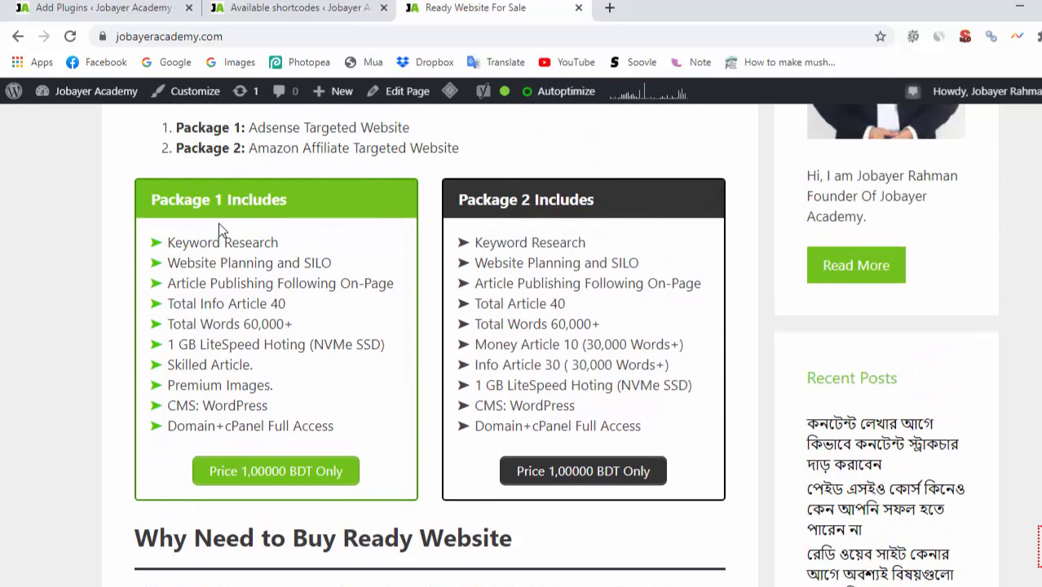
scroll(220, 231, up, 1)
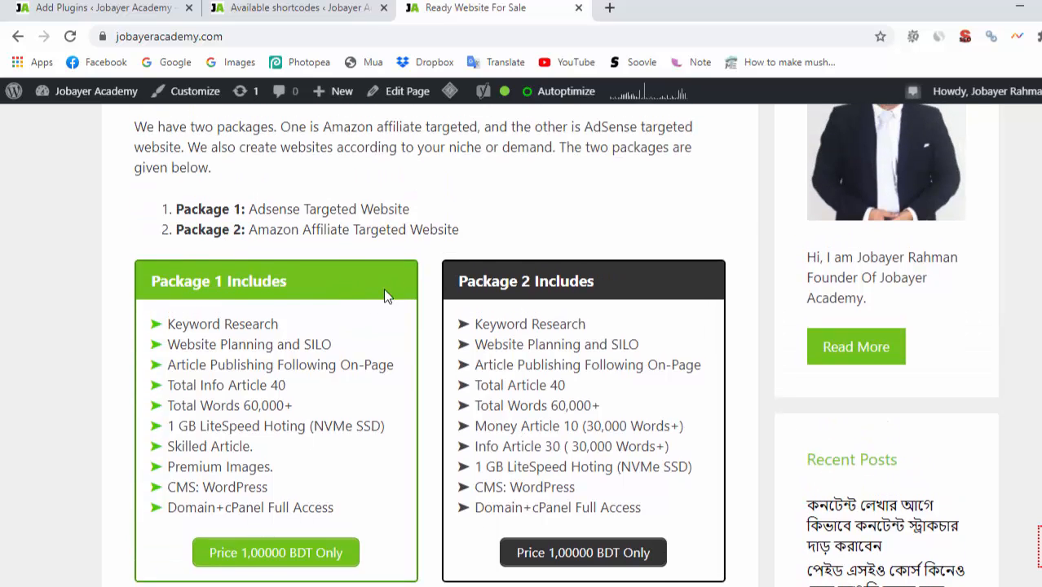
scroll(354, 331, up, 10)
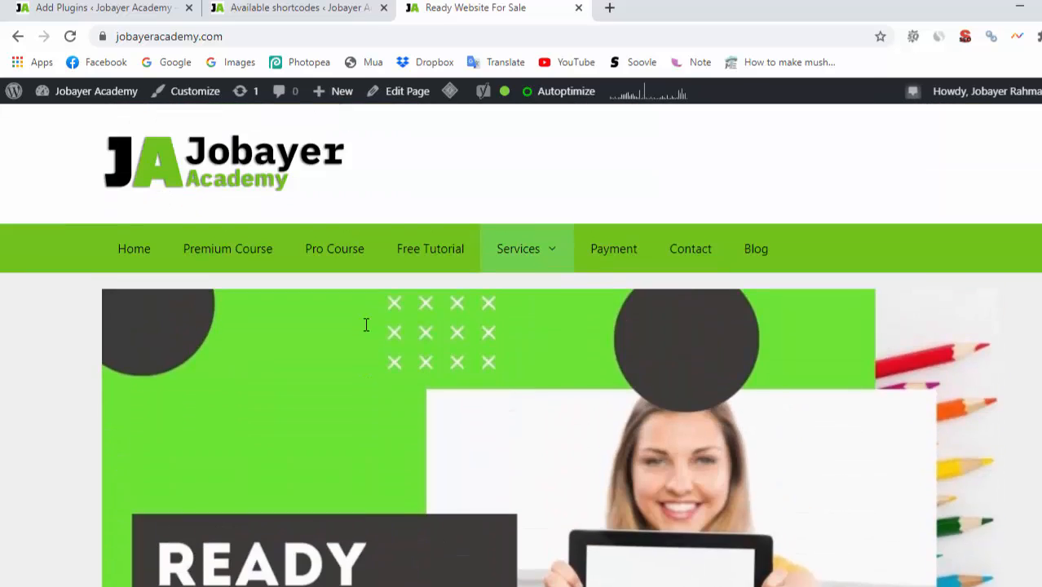
scroll(489, 334, down, 5)
scroll(261, 391, down, 3)
scroll(351, 337, up, 4)
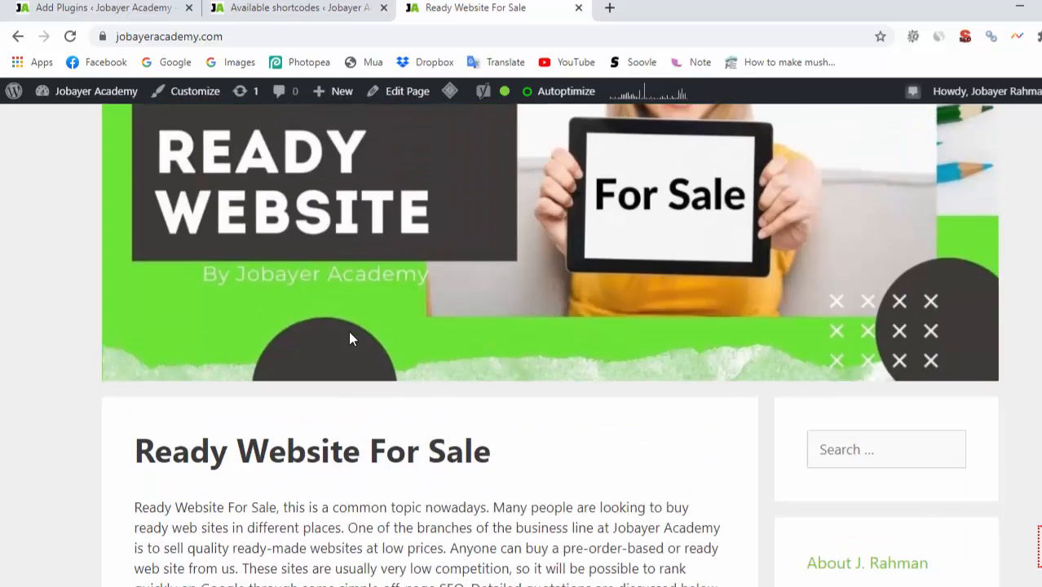
scroll(350, 337, up, 2)
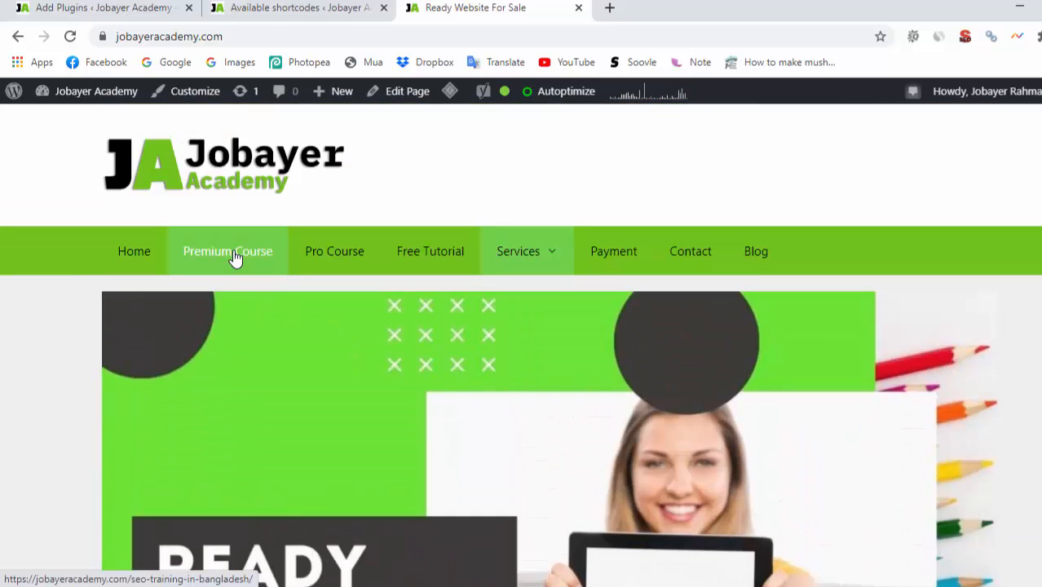
Step: Open the site's Pro Course page and examine its At A Glance and To Join 3rd Interview boxes
click(334, 255)
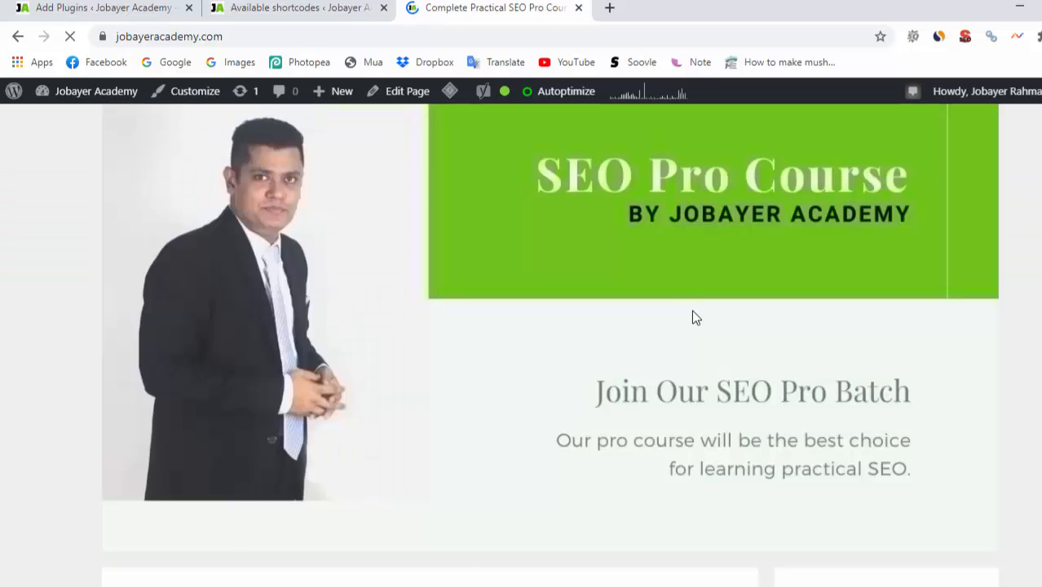
scroll(329, 292, down, 8)
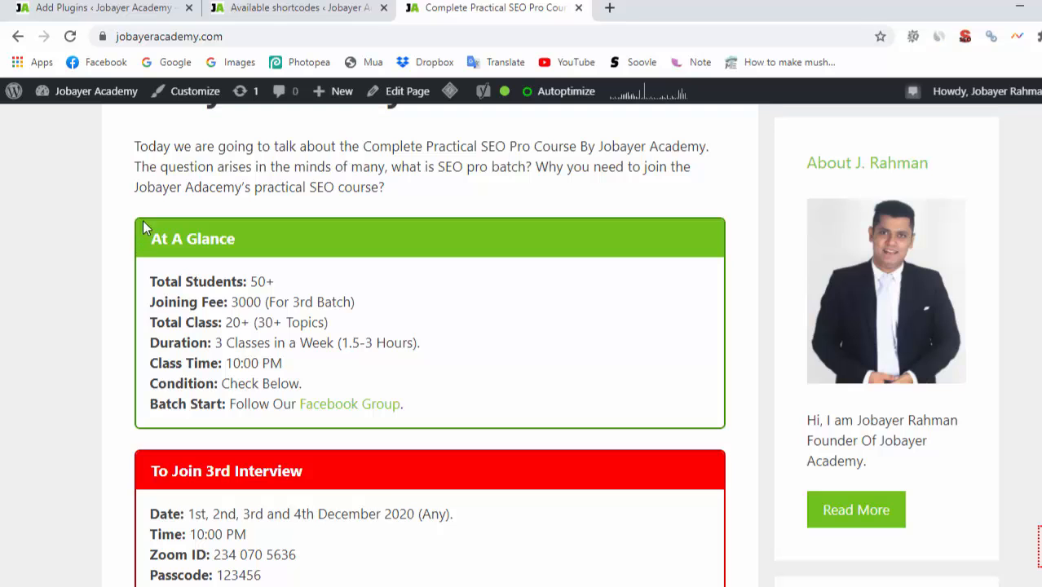
click(438, 300)
drag(408, 414, 531, 355)
scroll(344, 293, down, 3)
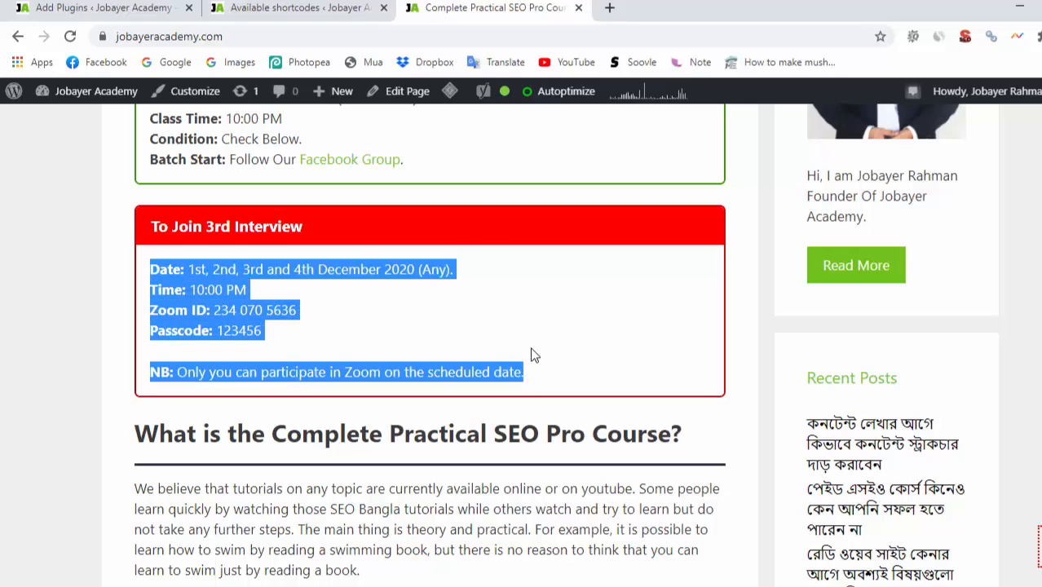
Step: Return to the Available shortcodes page and open the Box shortcode's details in a new browser tab
click(332, 6)
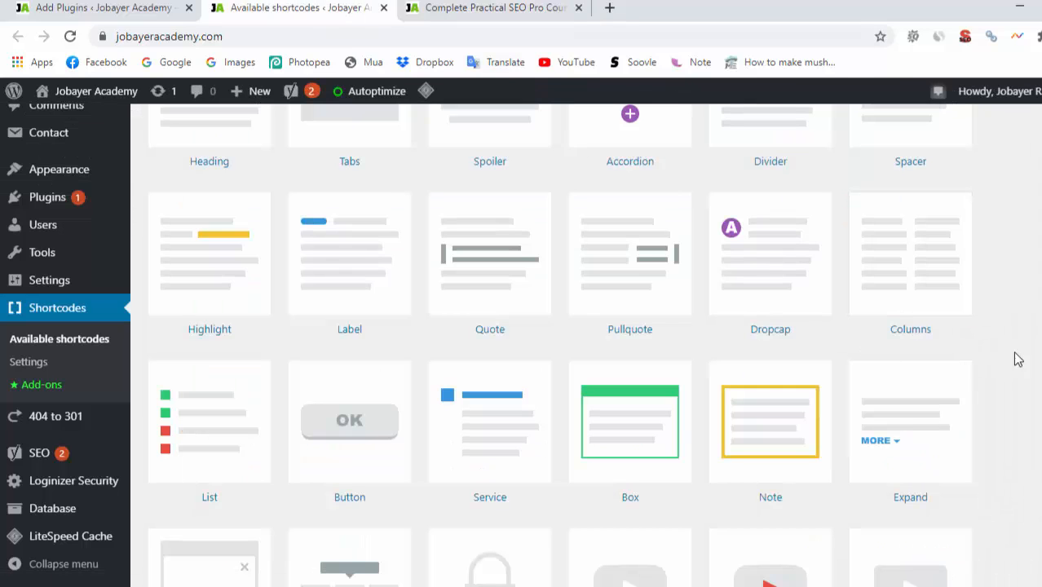
right_click(639, 436)
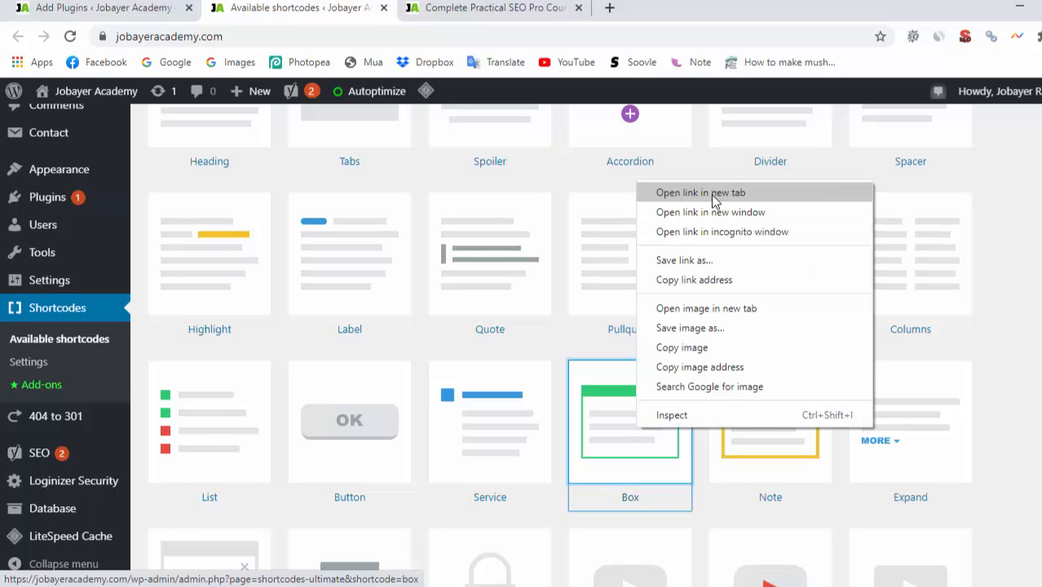
click(697, 128)
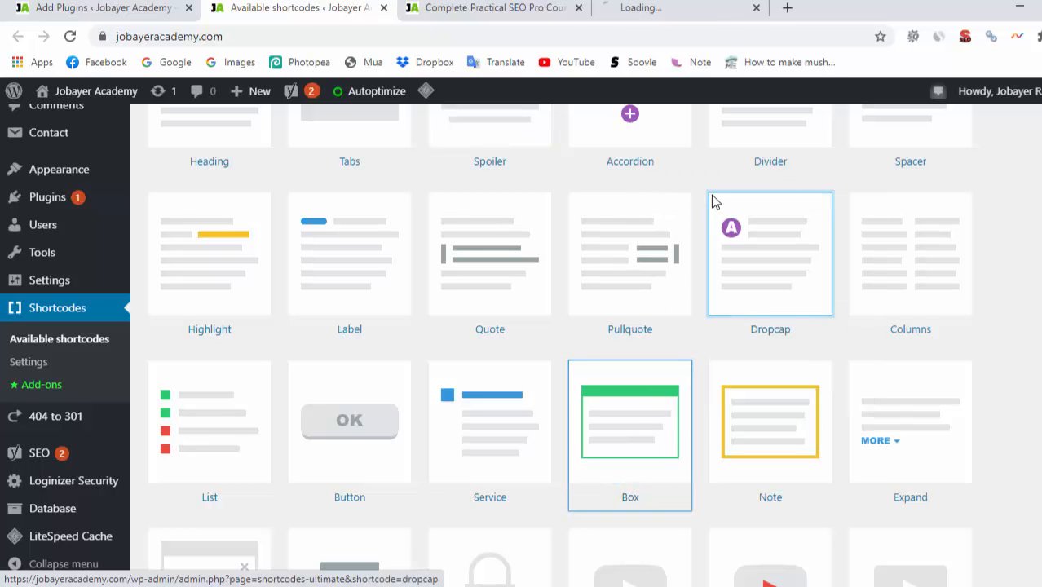
click(687, 7)
scroll(344, 464, down, 3)
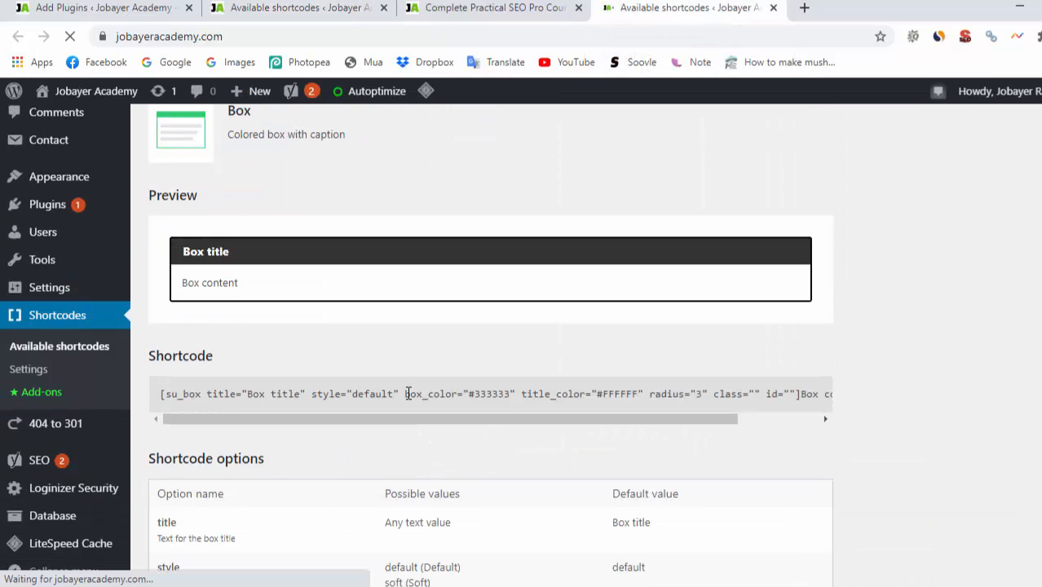
Step: Copy the complete su_box example code from the Box shortcode's details page
click(823, 400)
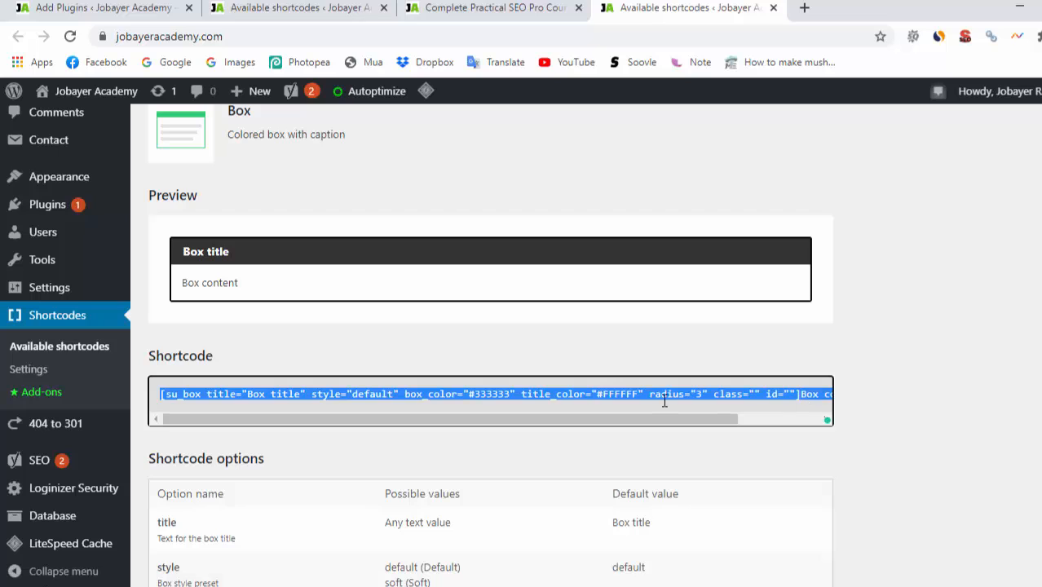
click(563, 396)
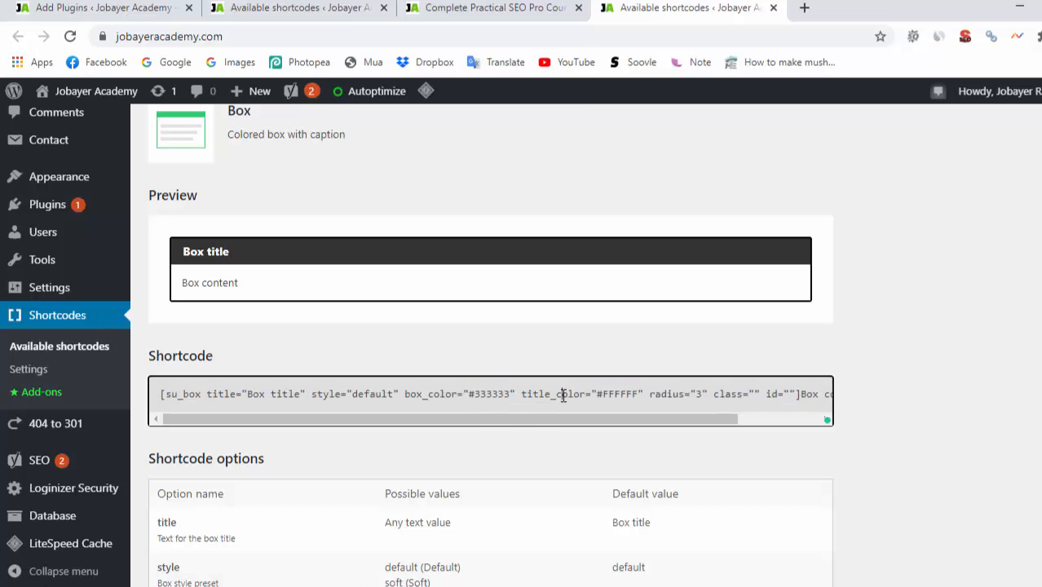
triple_click(350, 395)
right_click(350, 395)
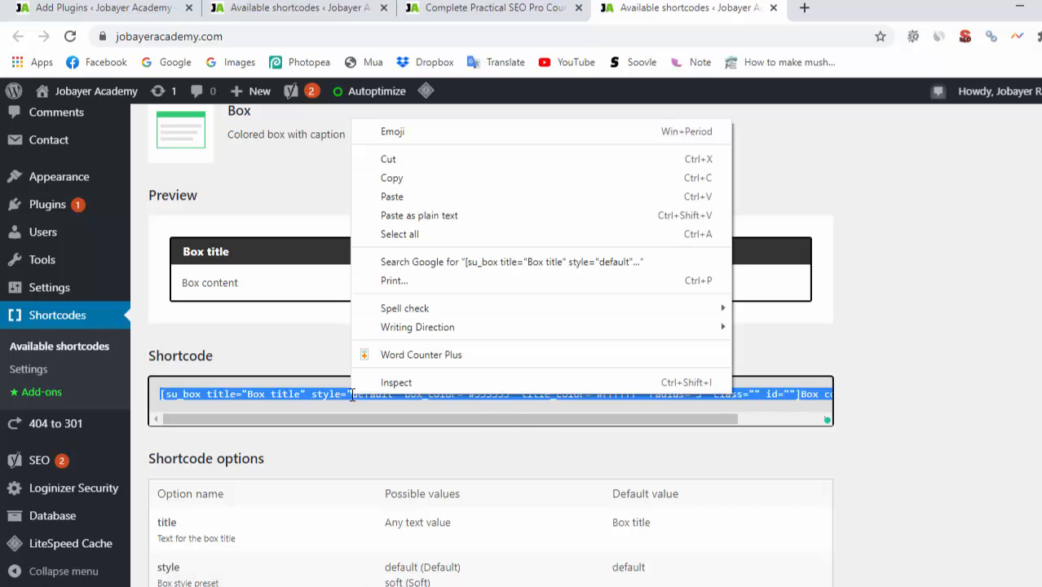
click(406, 183)
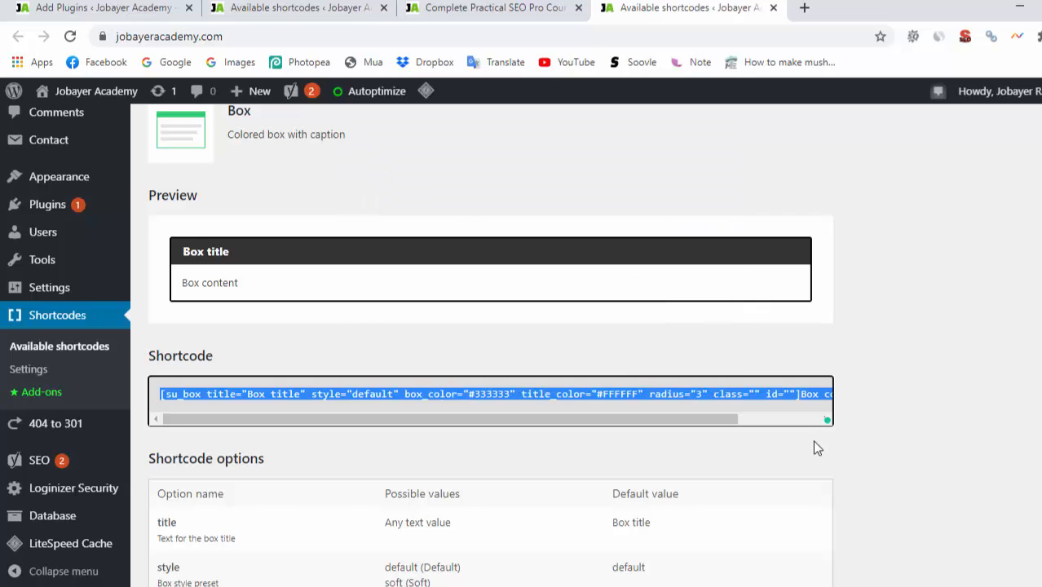
Step: Go back to the Available shortcodes page and start a new post in a separate browser tab
key(ctrl+shift+Tab)
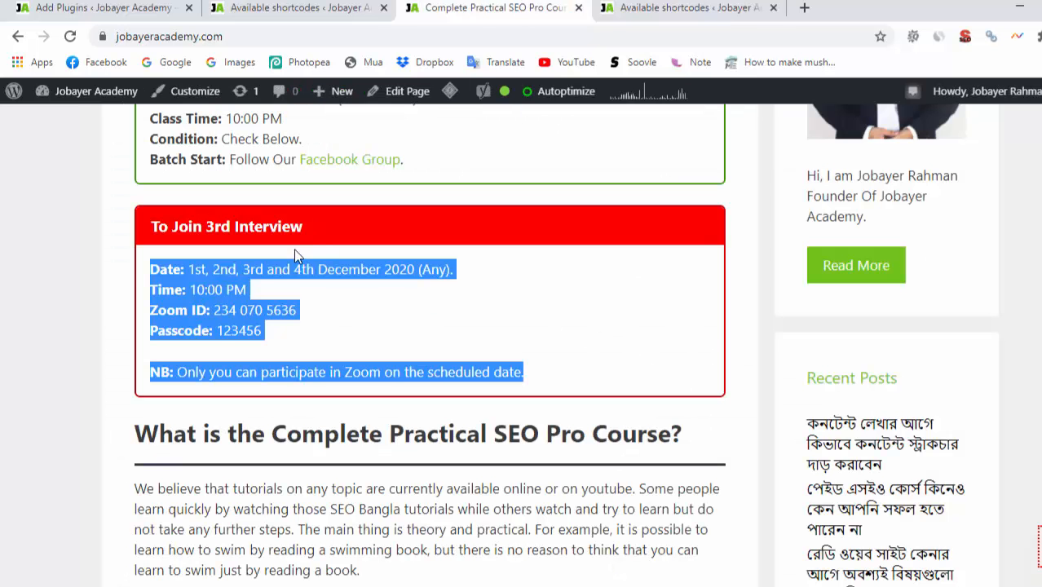
click(471, 258)
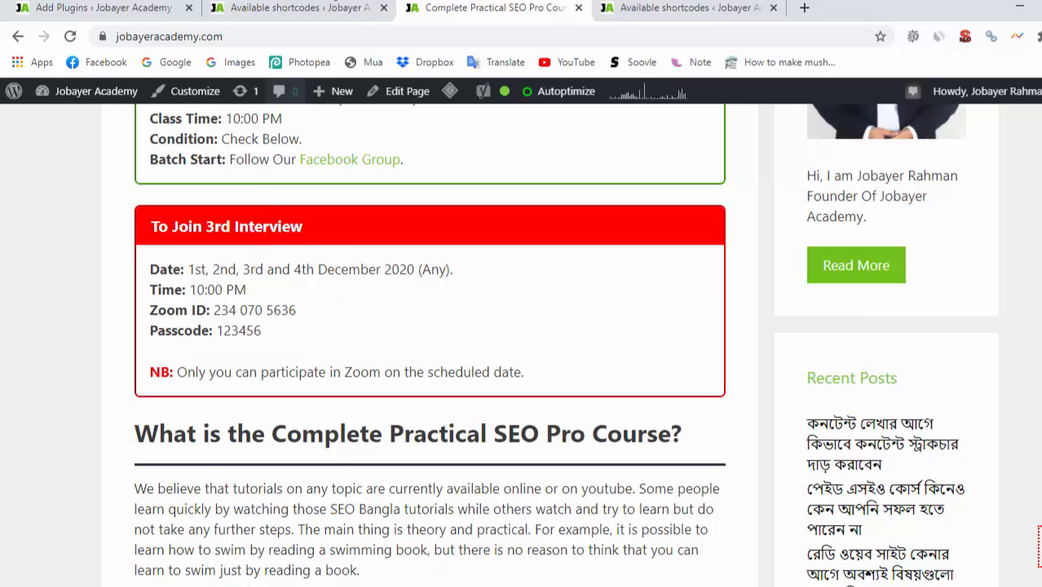
click(351, 13)
mouse_move(261, 96)
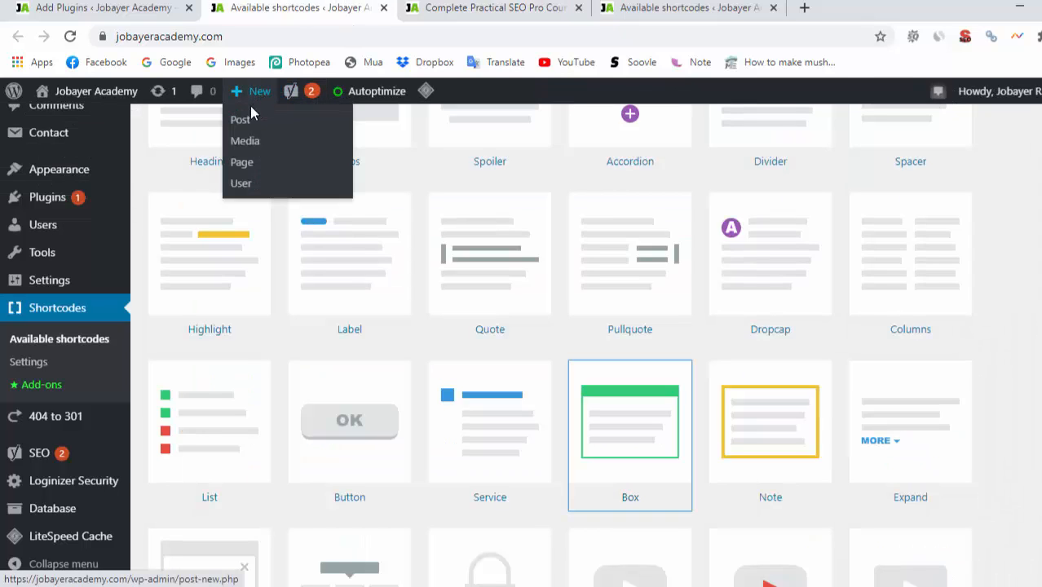
right_click(246, 123)
click(274, 134)
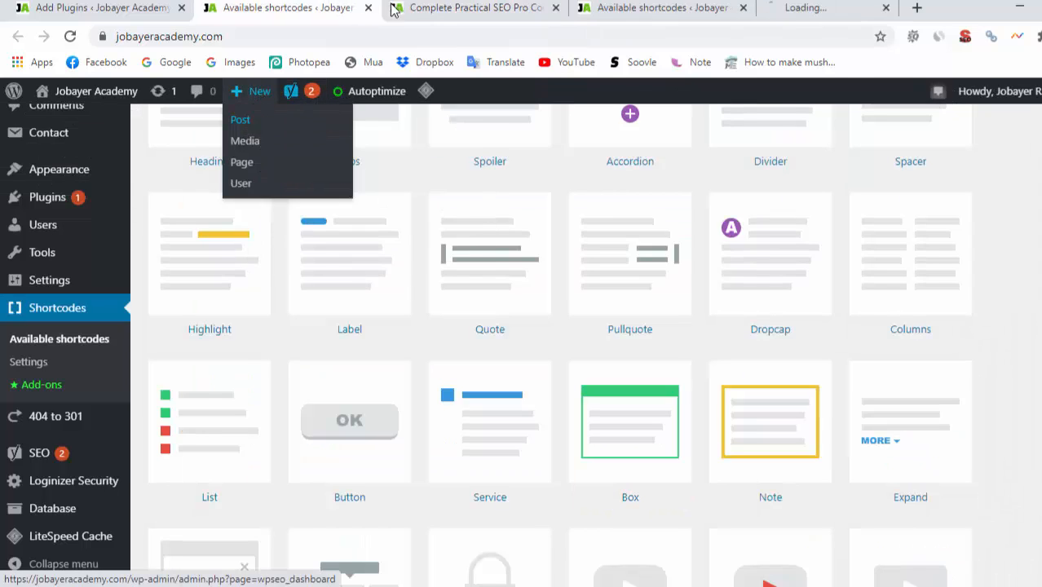
click(867, 4)
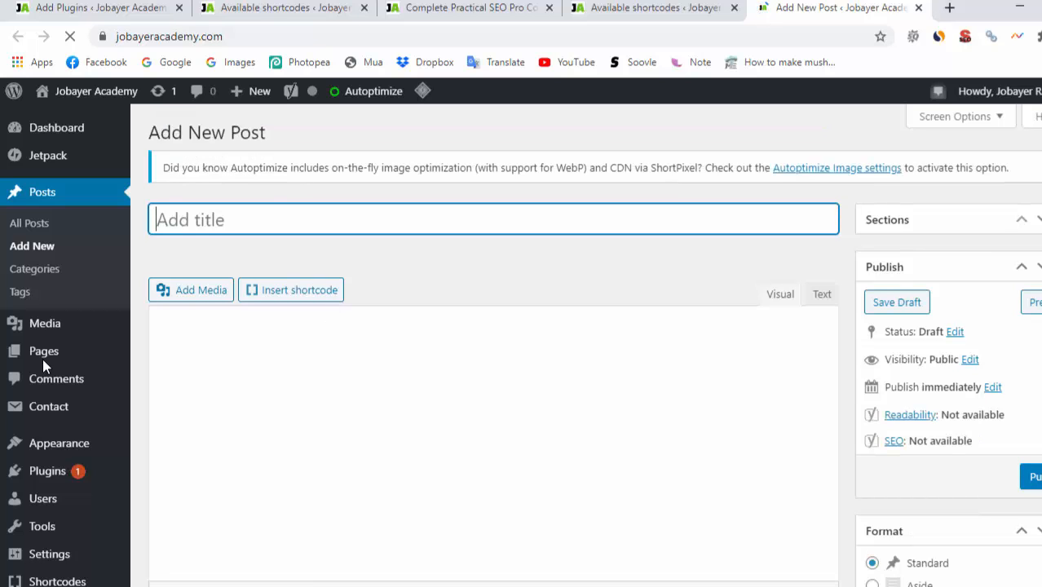
Step: Title the new post "test" and paste the copied Box shortcode into its body
text(test)
click(250, 424)
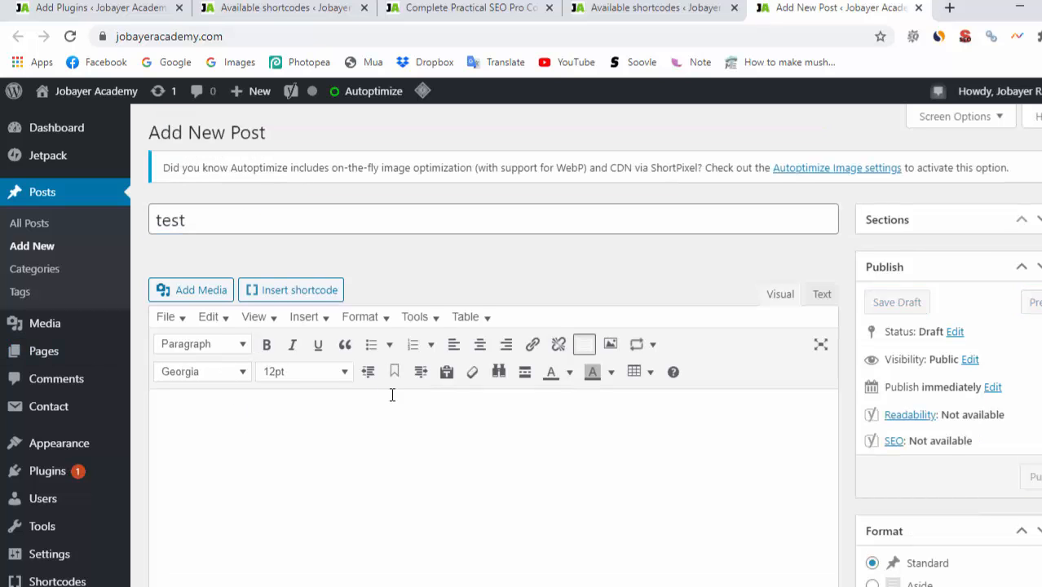
scroll(392, 395, down, 2)
key(ctrl+v)
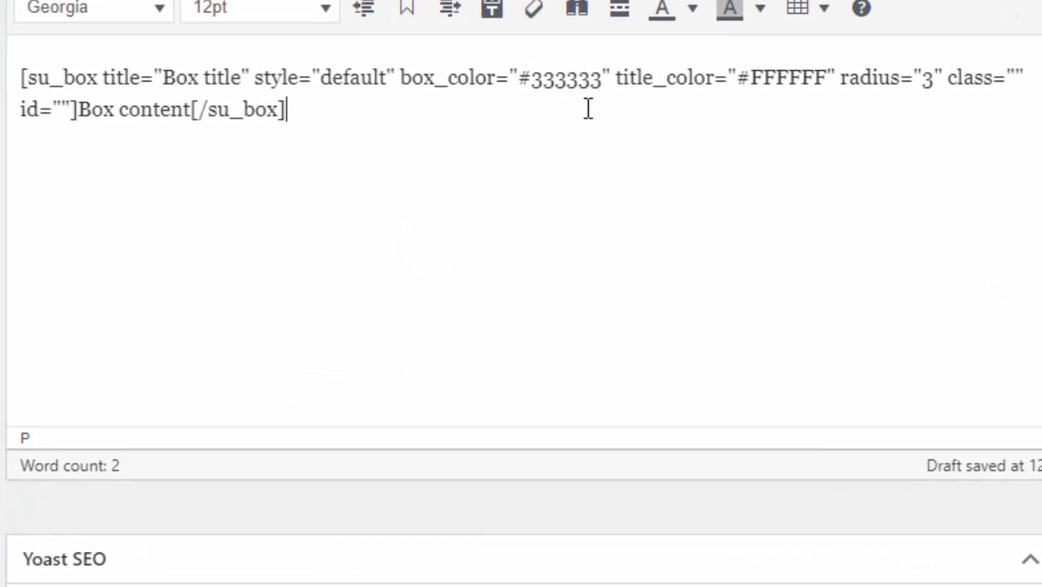
Step: Put the text Box content on its own line between the opening and closing su_box tags
click(193, 114)
key(Return)
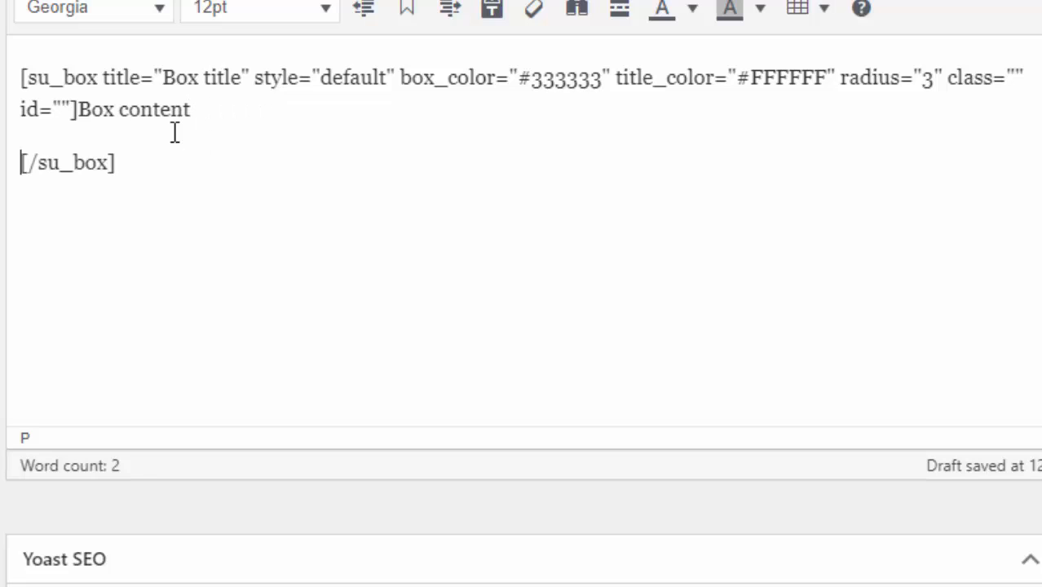
click(82, 109)
key(Return)
Step: Duplicate the Box content line twice inside the shortcode so that the box holds three lines
drag(135, 130, 5, 135)
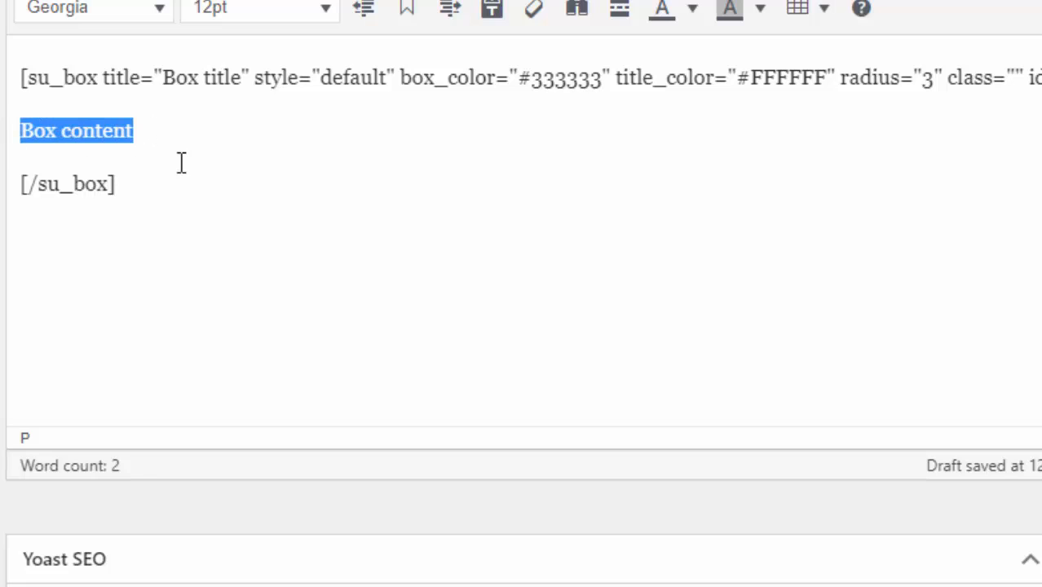
click(168, 133)
key(Return)
key(ctrl+v)
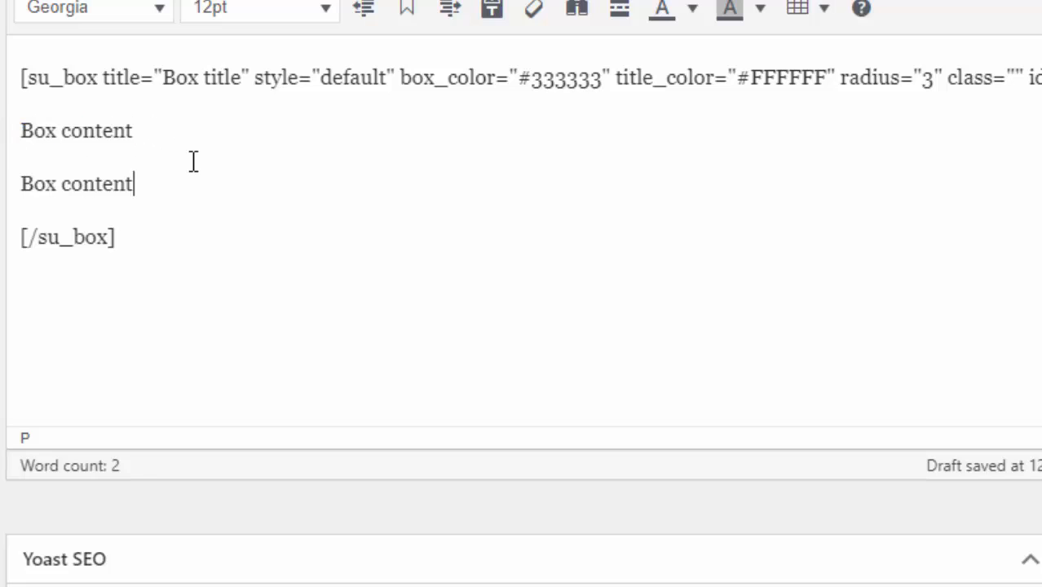
key(Return)
key(ctrl+v)
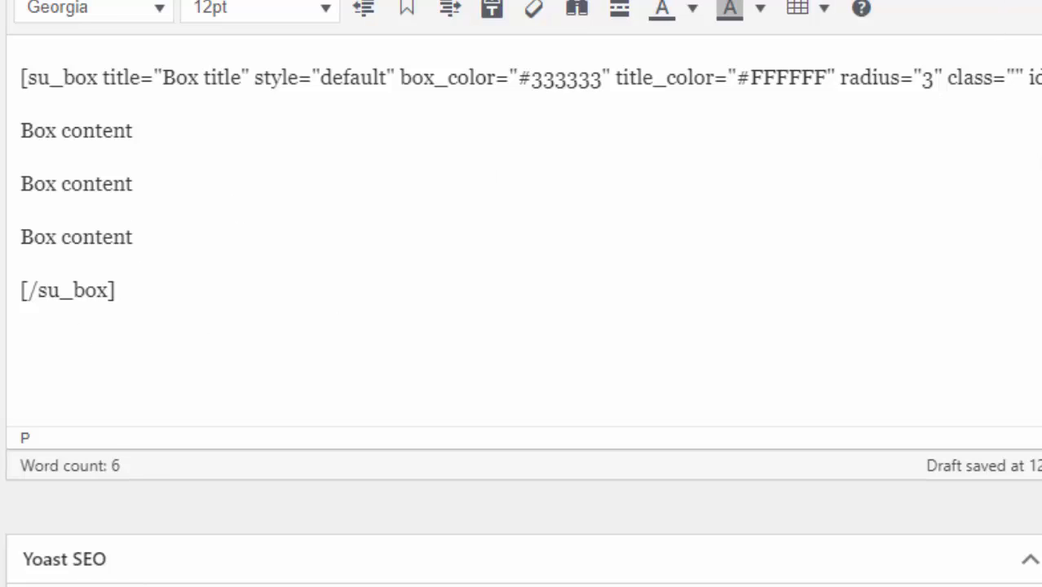
Step: Format the three Box content lines as a bulleted list and check the box in the post preview
drag(167, 243, 20, 128)
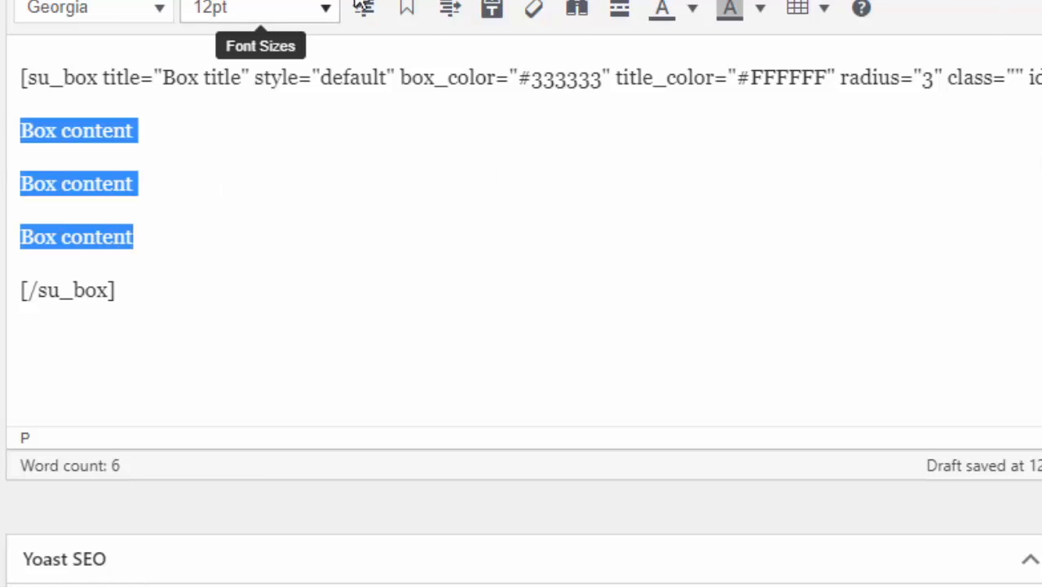
click(363, 7)
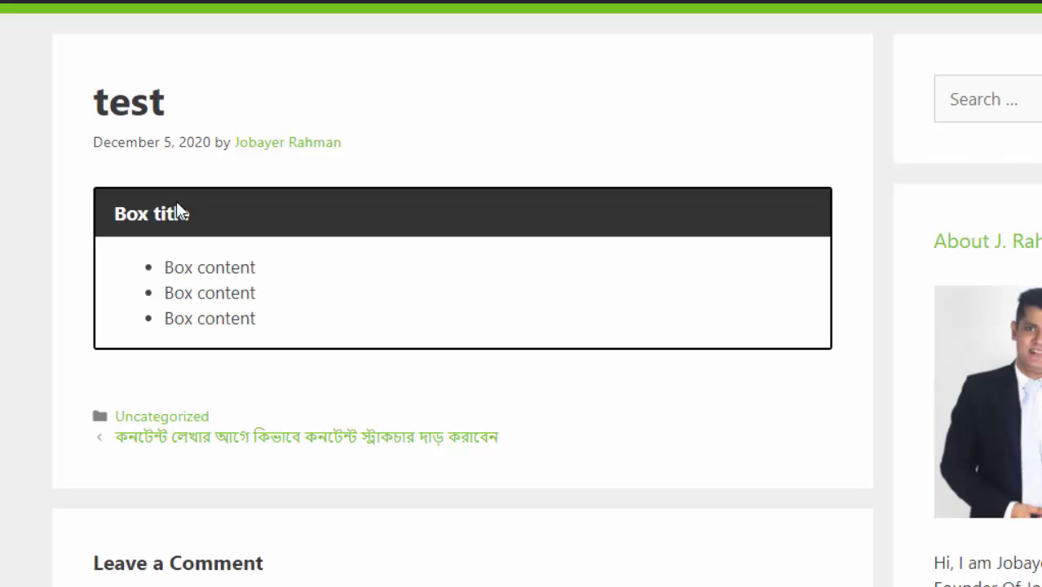
drag(137, 214, 286, 316)
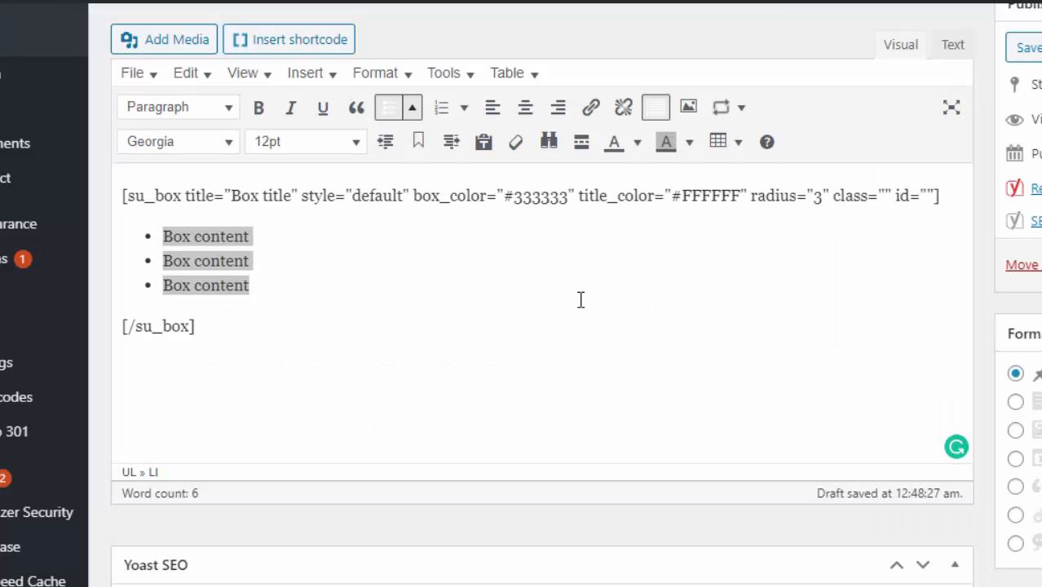
Step: Select the shortcode's box_color value, search Google for "color code" in a new tab and open Computer Hope's HTML color codes page
scroll(571, 300, up, 2)
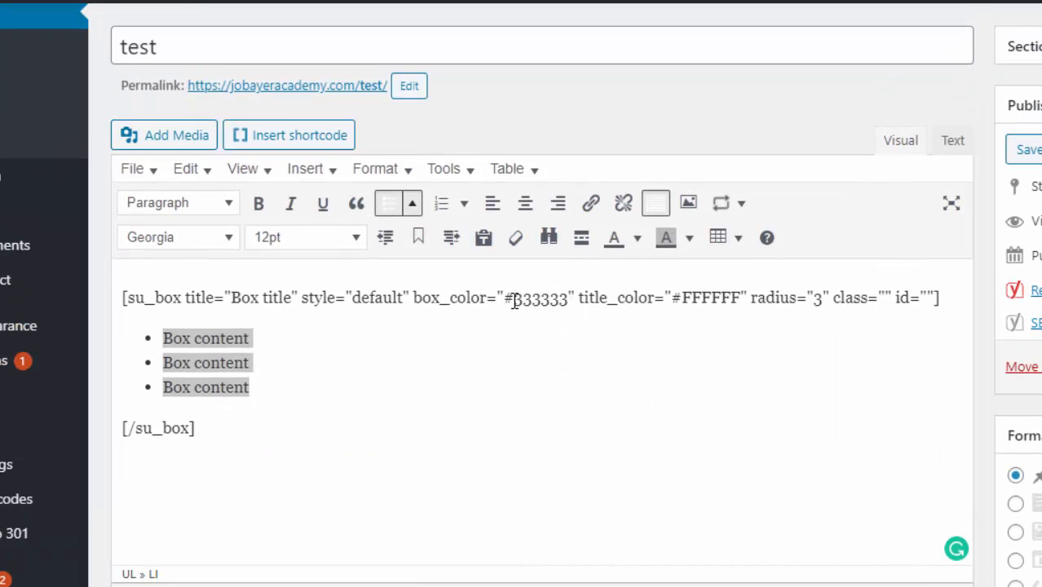
mouse_move(514, 300)
mouse_down()
mouse_move(568, 307)
mouse_move(507, 299)
mouse_up()
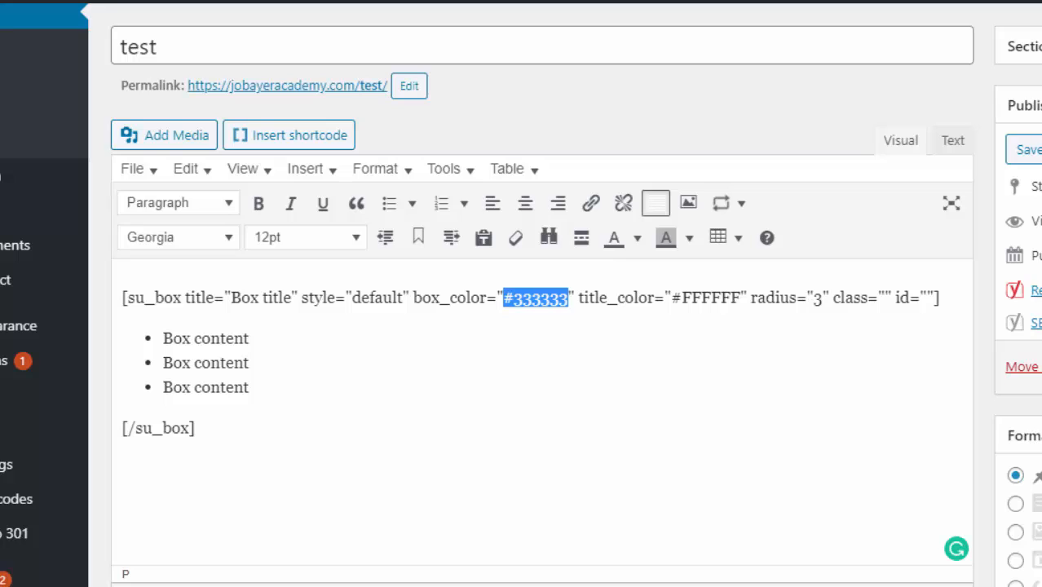
key(ctrl+t)
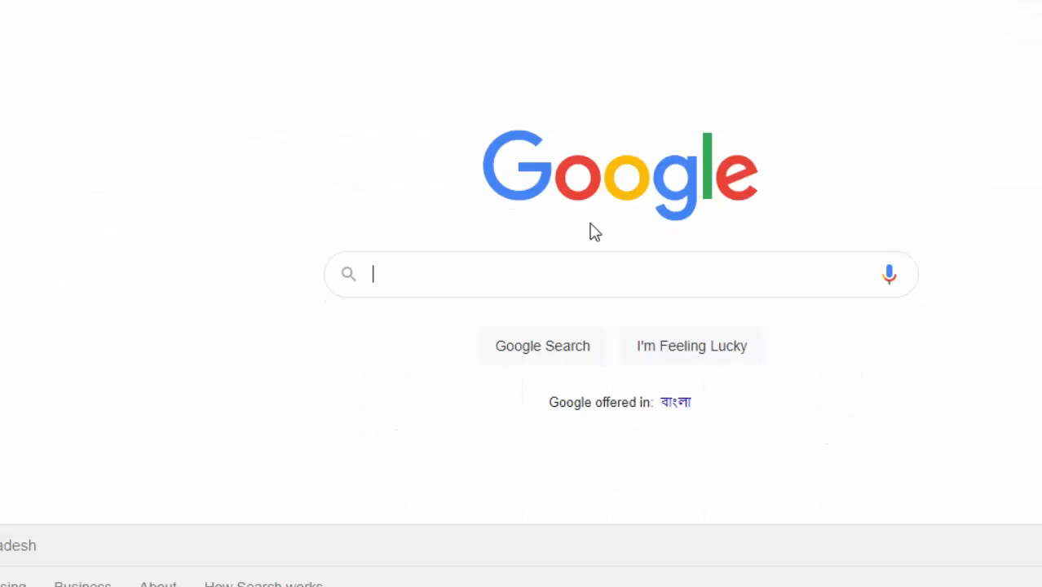
text(color code)
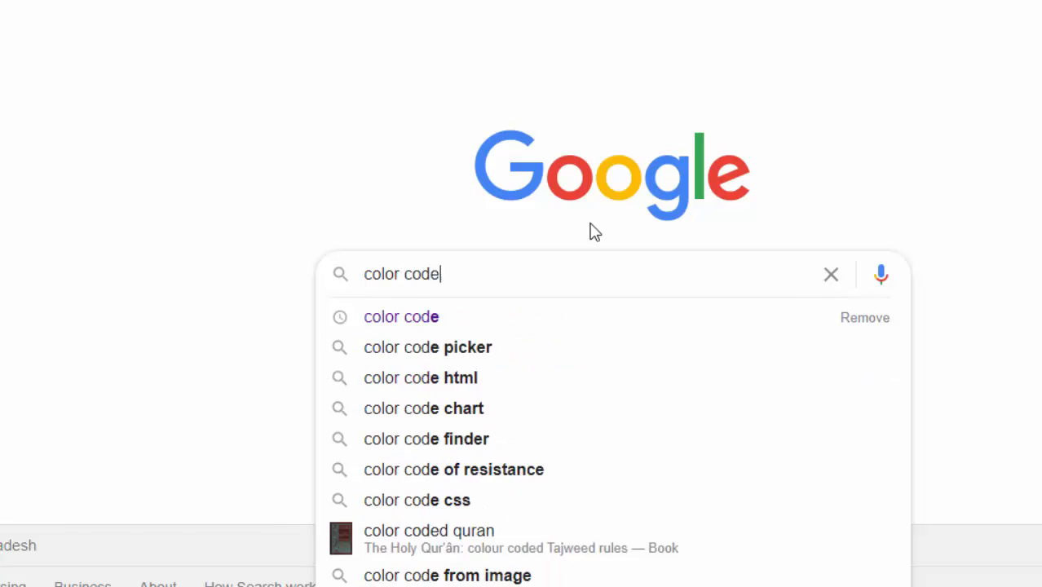
key(Return)
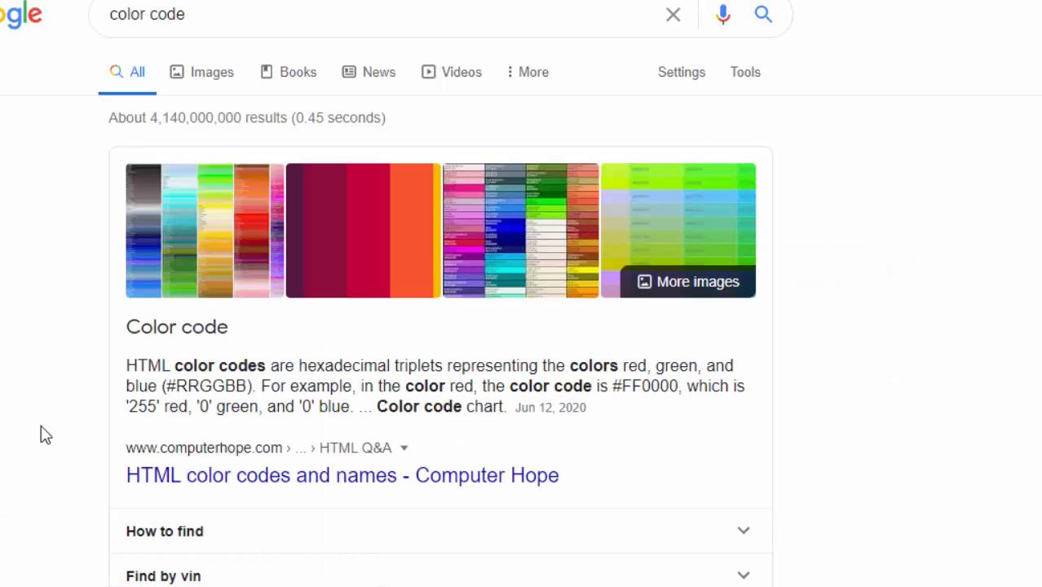
scroll(261, 408, down, 1)
click(268, 369)
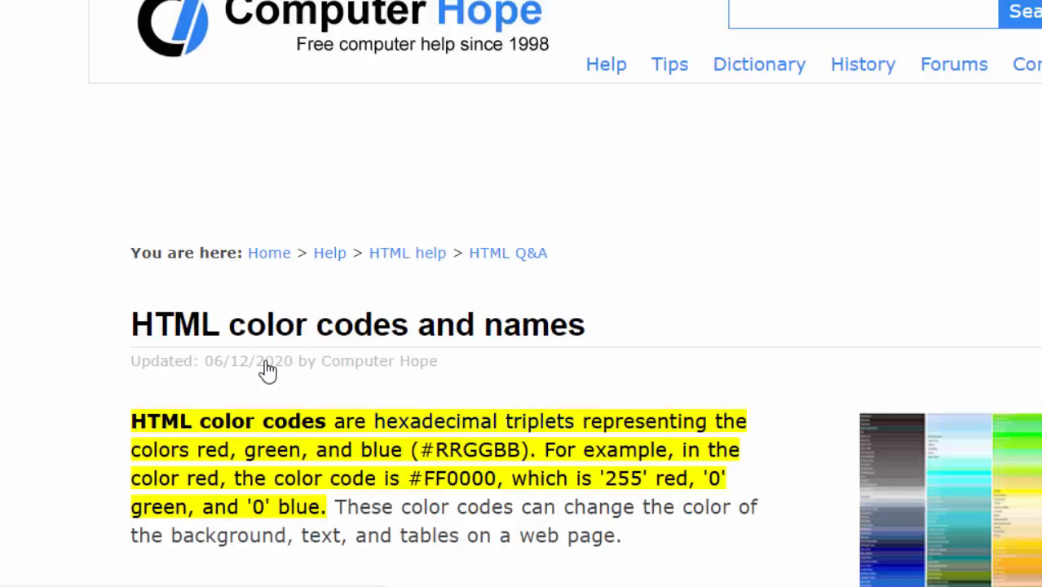
Step: Copy the hex code for Green from the color table and set the shortcode's box_color to #008000
scroll(268, 371, down, 15)
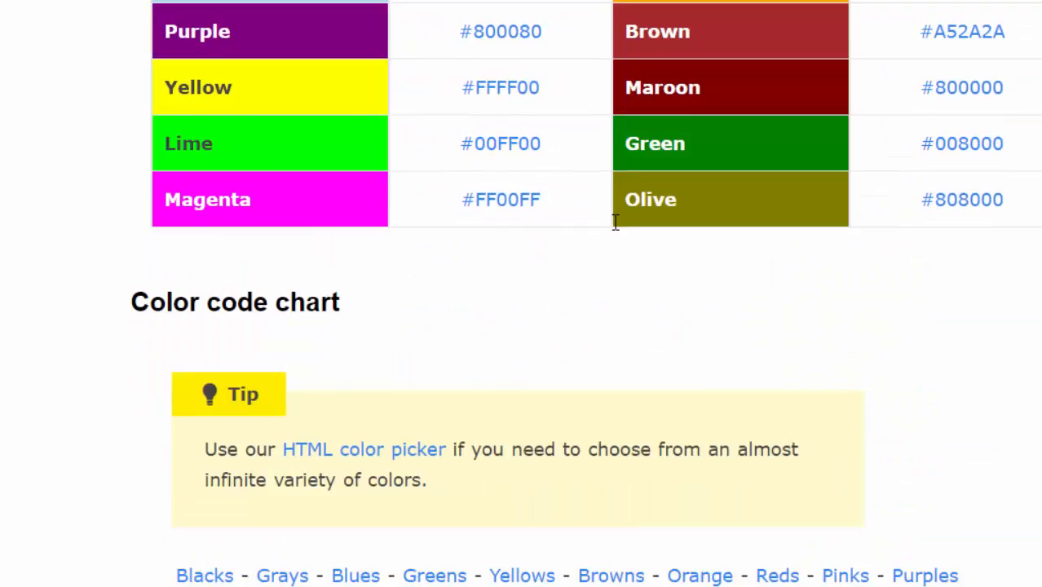
scroll(616, 222, up, 2)
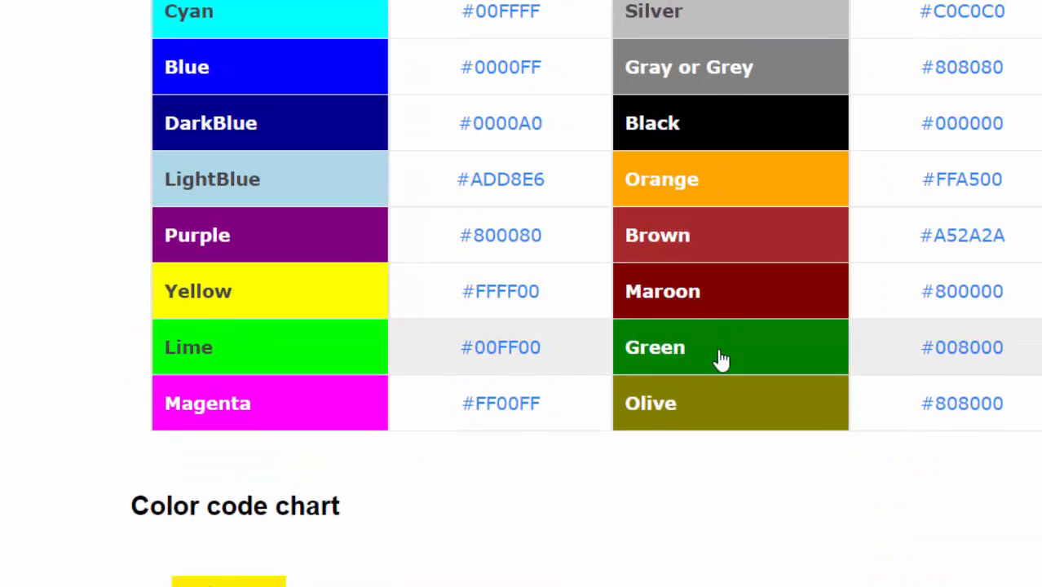
drag(1020, 346, 920, 349)
key(ctrl+c)
right_click(942, 356)
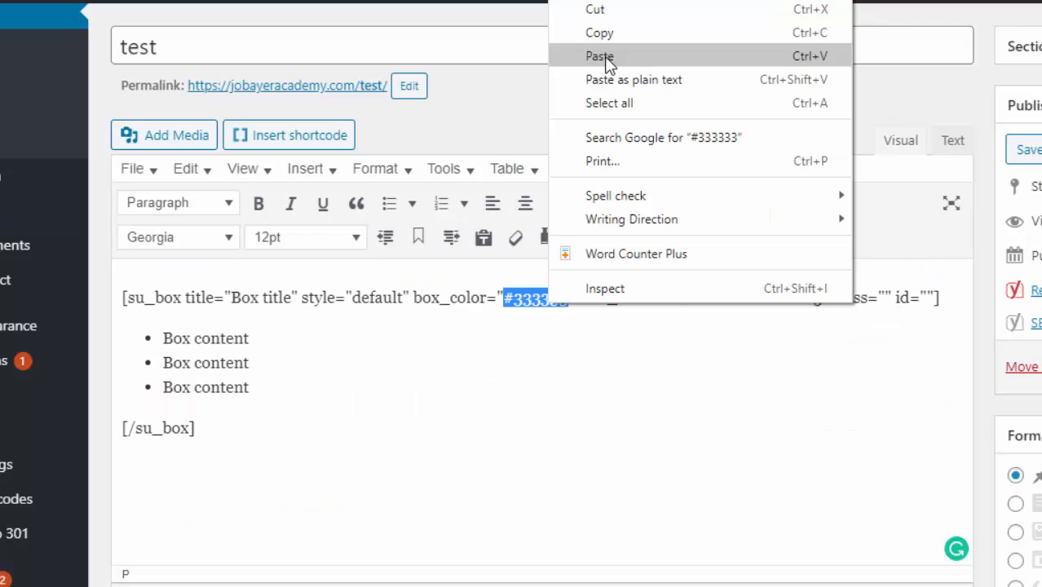
click(610, 61)
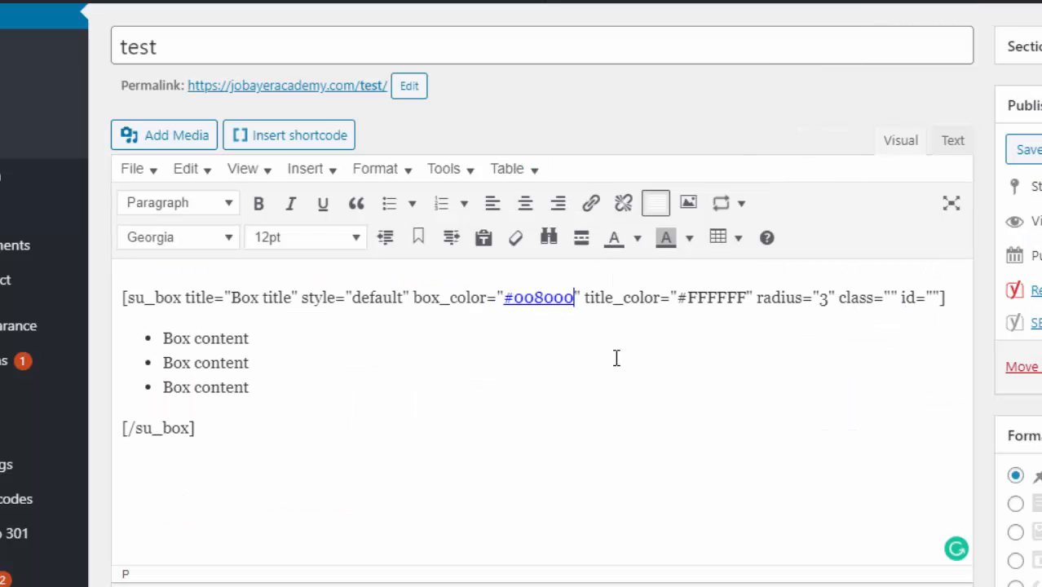
Step: Undo the linked color paste, strip the code's formatting in Notepad and set the shortcode's box_color to plain #008000
key(ctrl+z)
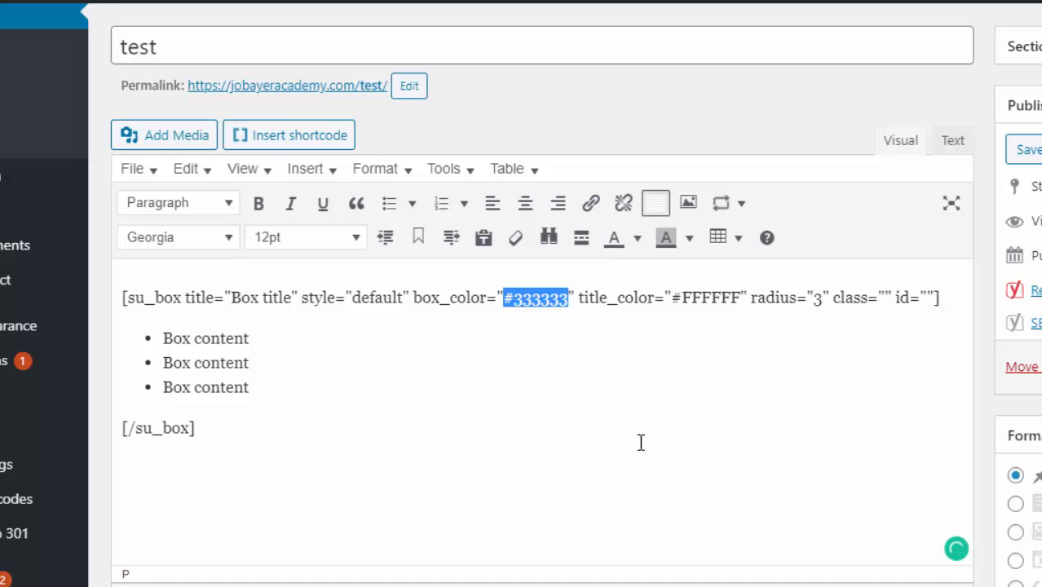
click(605, 578)
key(ctrl+v)
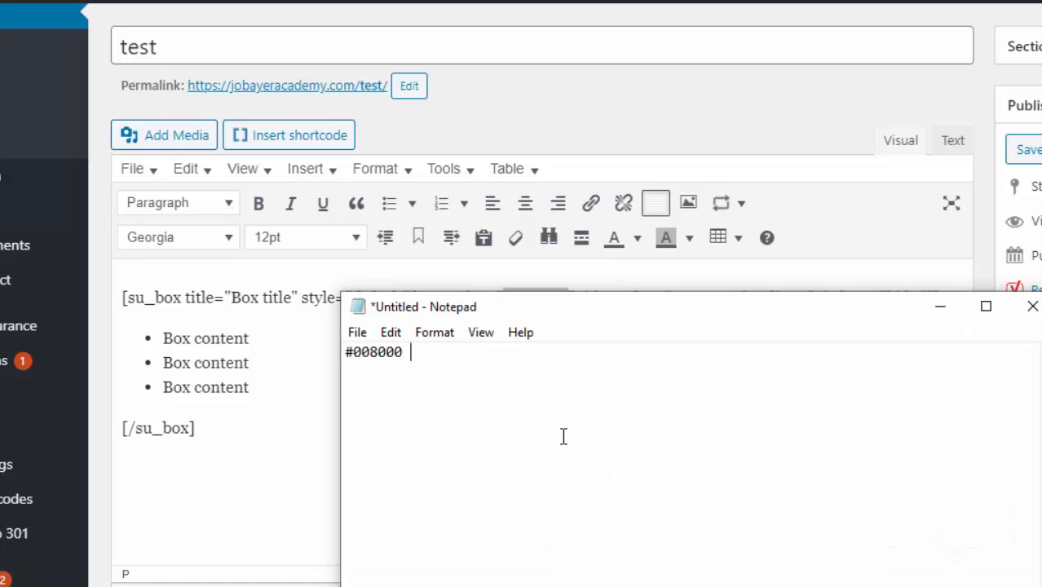
key(ctrl+a)
key(ctrl+c)
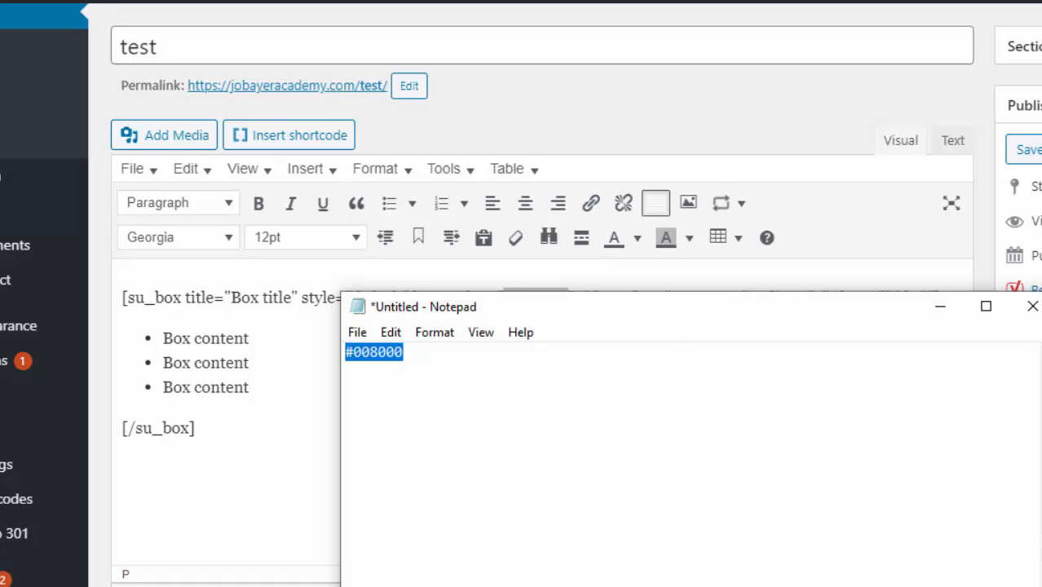
key(alt+Tab)
key(ctrl+v)
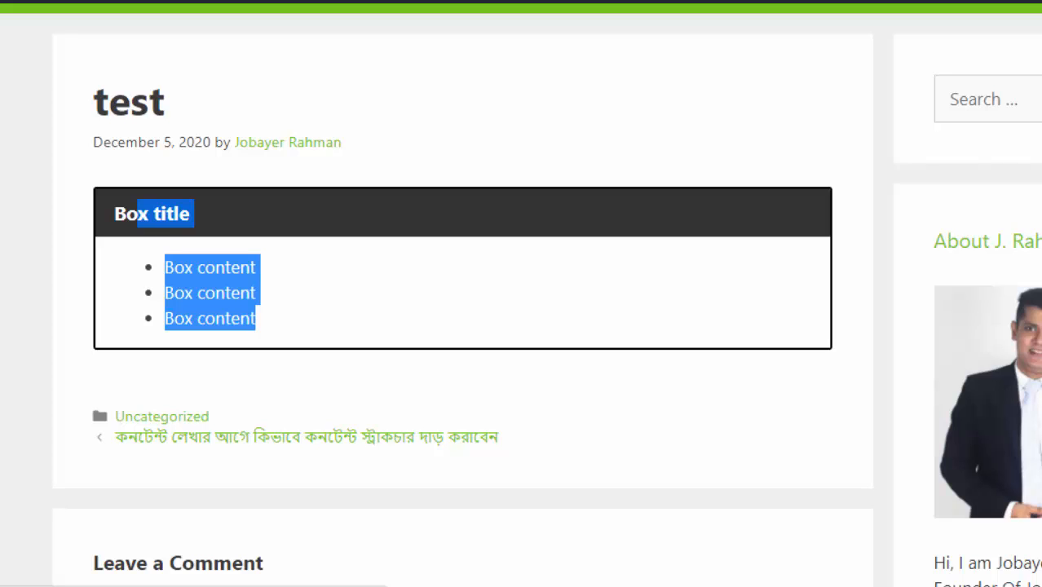
Step: Reload the test post's preview and inspect the box's title and bulleted content
key(F5)
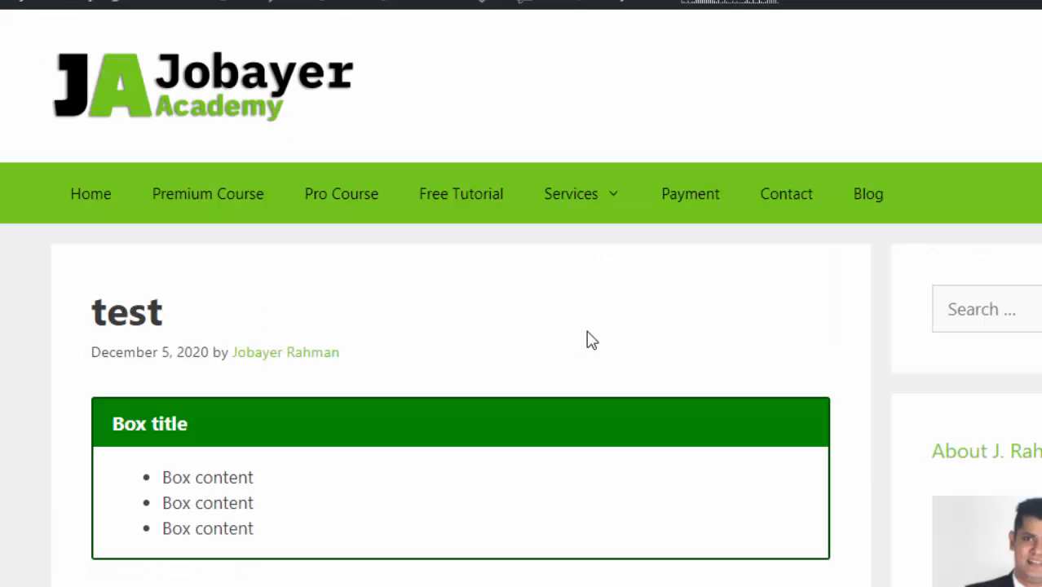
scroll(399, 377, down, 3)
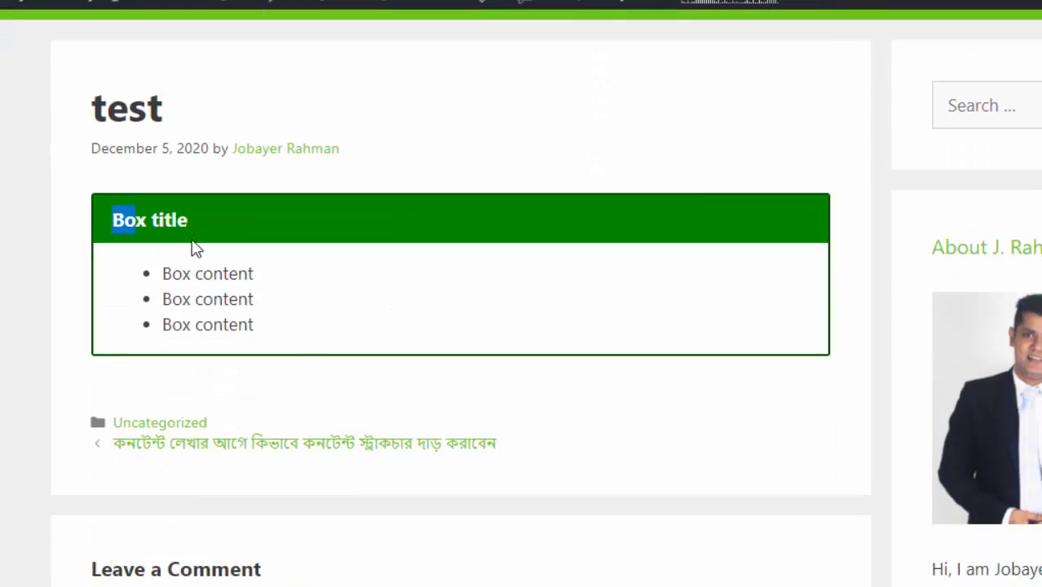
drag(195, 248, 268, 335)
click(441, 243)
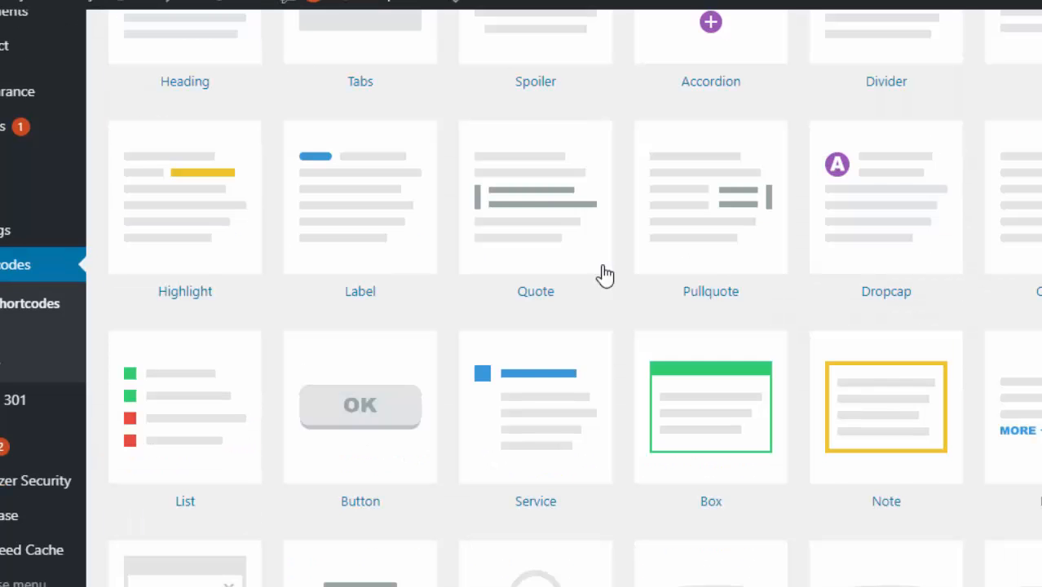
Step: Browse the Shortcodes Ultimate list of available shortcodes and view the Box shortcode's page
scroll(597, 275, up, 3)
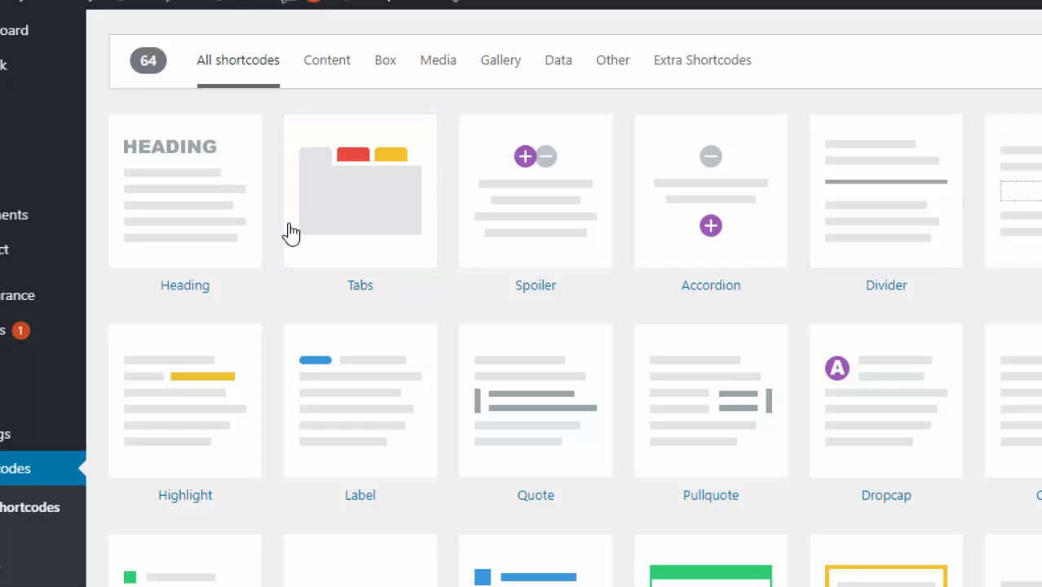
scroll(327, 252, up, 1)
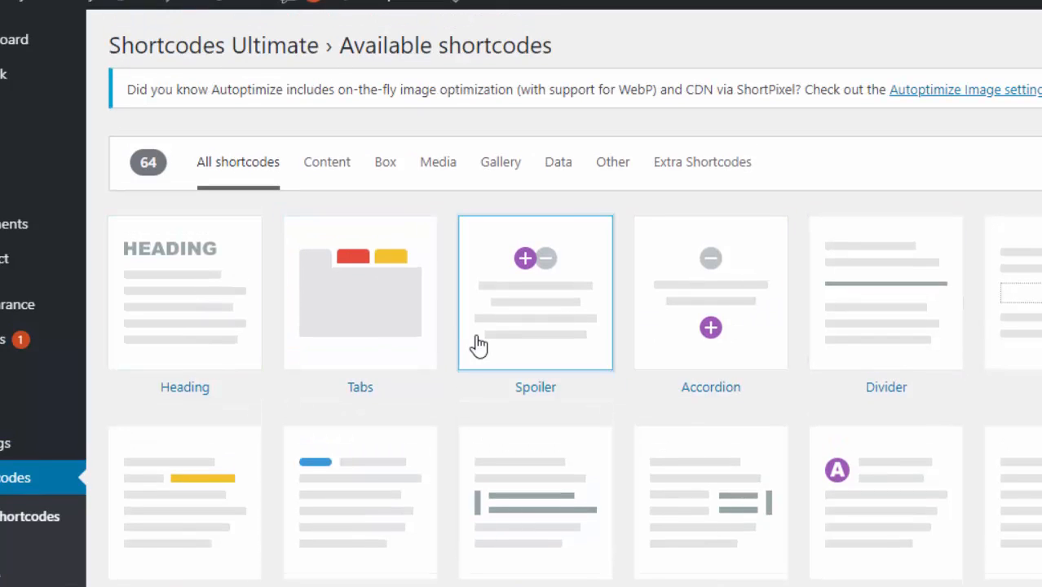
scroll(604, 314, down, 8)
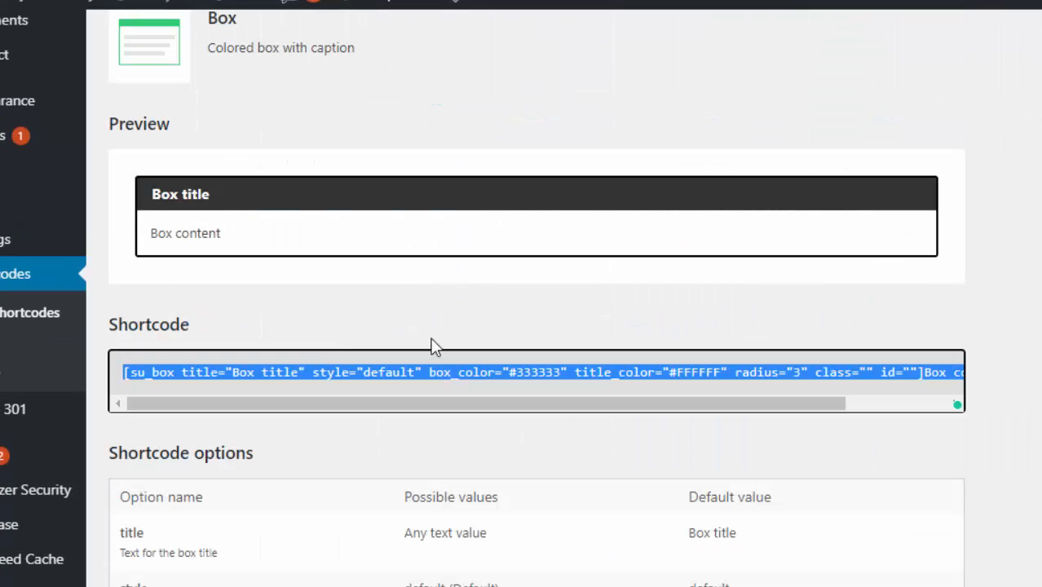
click(366, 372)
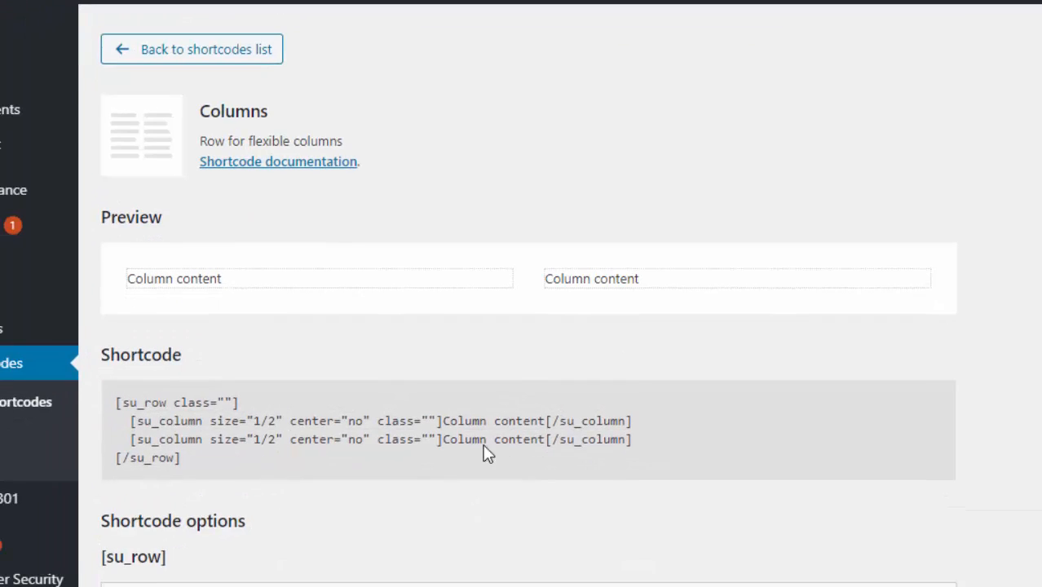
Step: Copy the full Columns shortcode from its page and paste it into Notepad over the color code
scroll(483, 453, down, 1)
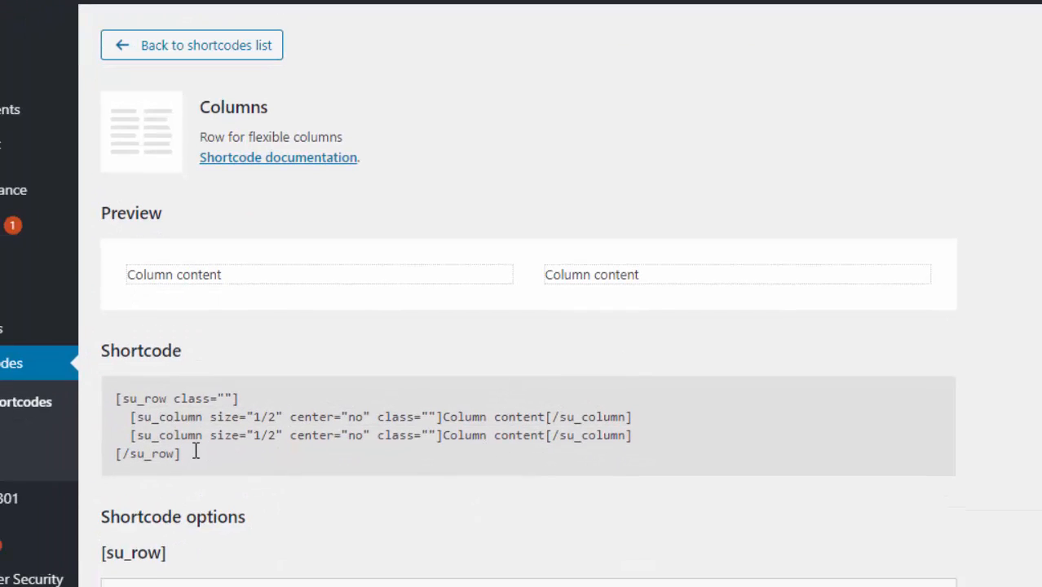
click(117, 398)
key(ctrl+c)
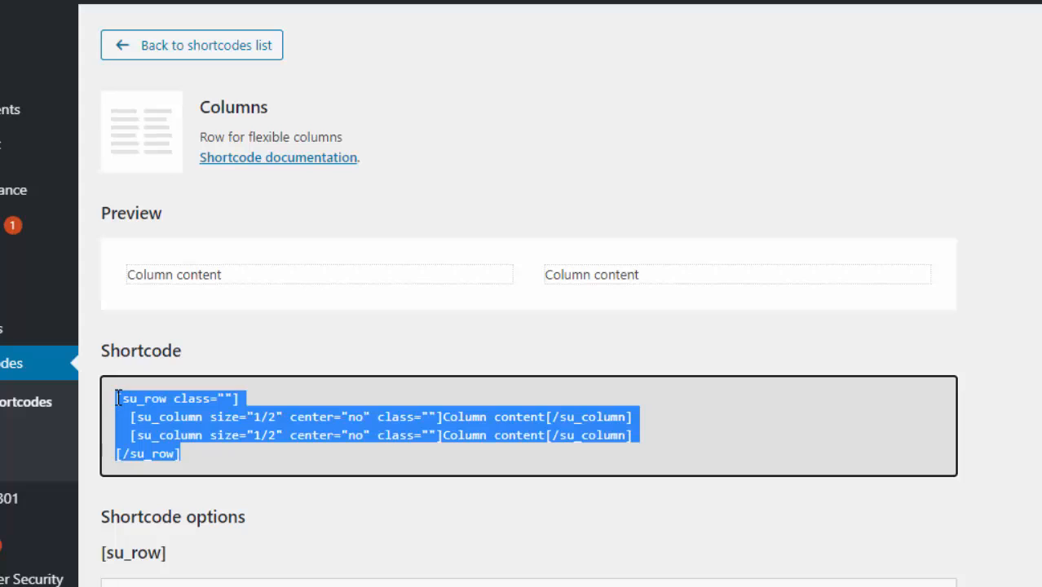
key(alt+Tab)
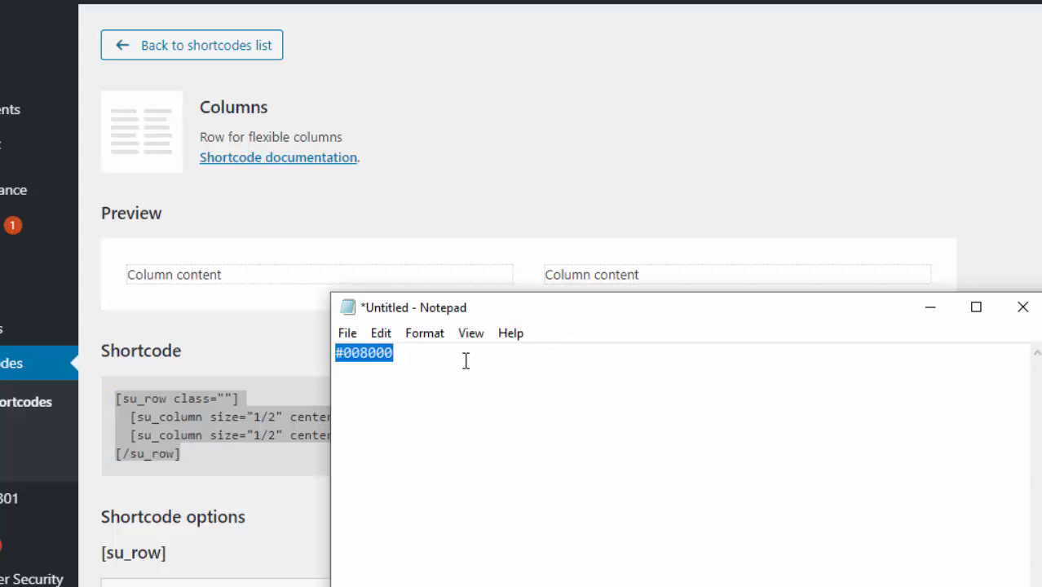
key(ctrl+v)
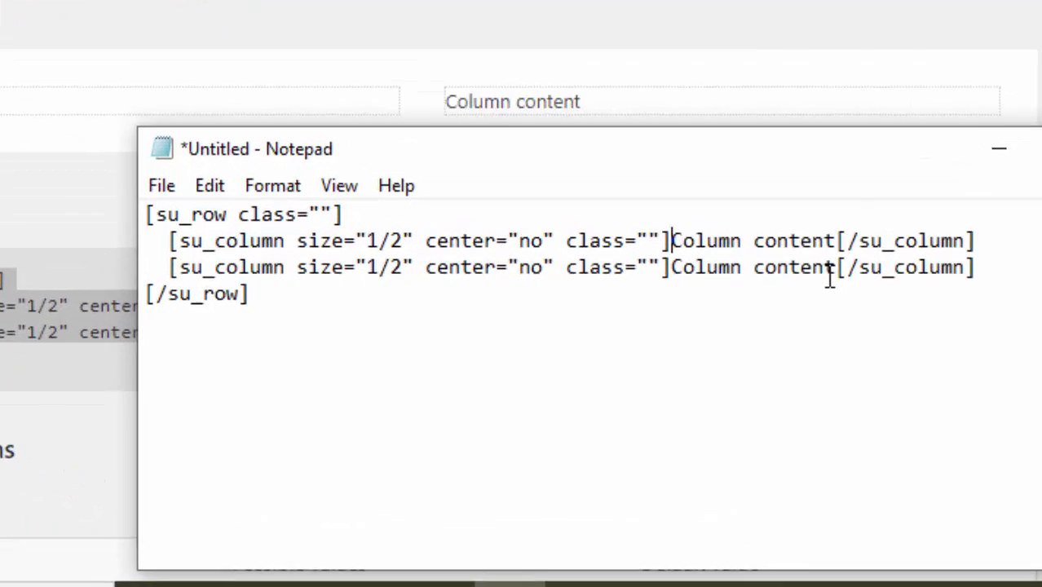
Step: Put the Column content text and the closing su_column tag on separate lines in both columns
key(Return)
click(221, 186)
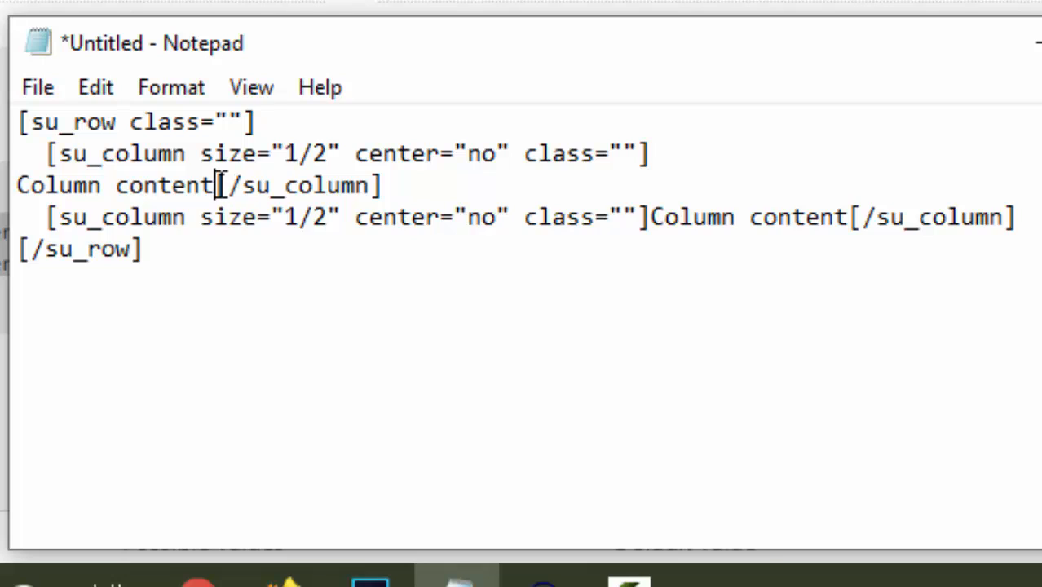
key(Return)
click(652, 249)
key(Return)
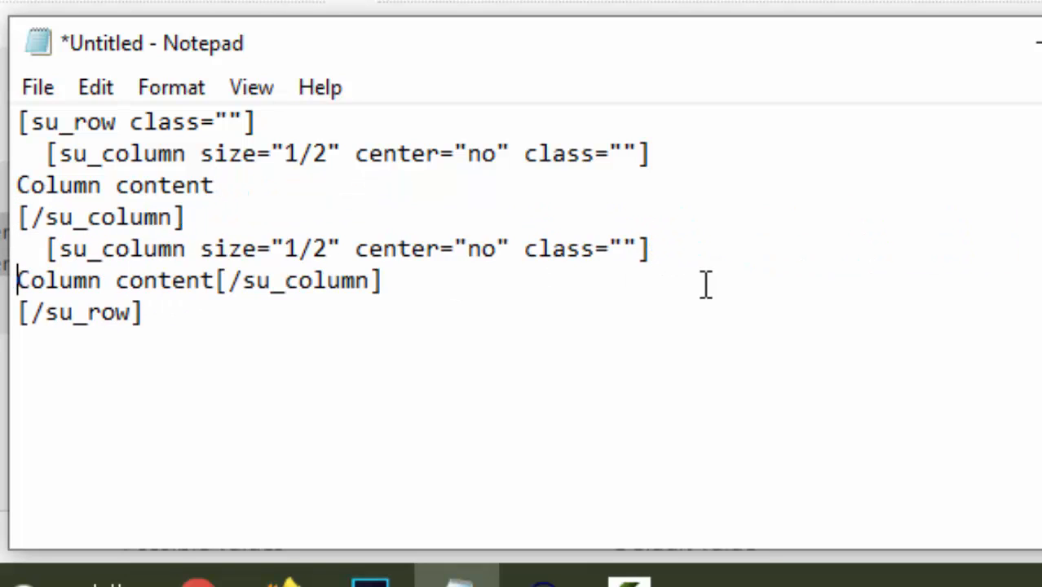
click(221, 279)
key(Return)
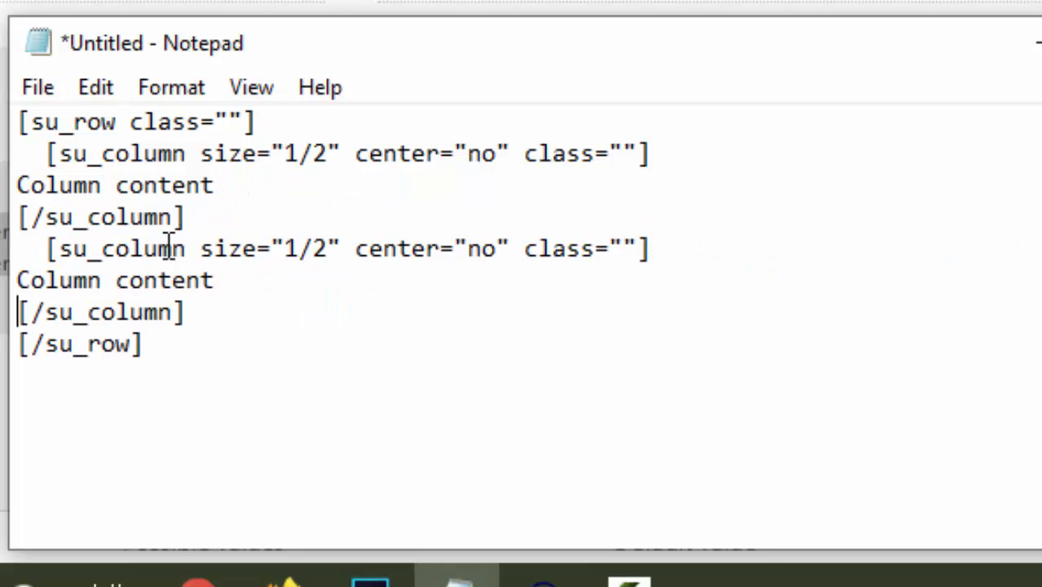
Step: Highlight both Column content placeholders, and copy the full su_box shortcode from the Box shortcode page
drag(240, 185, 10, 186)
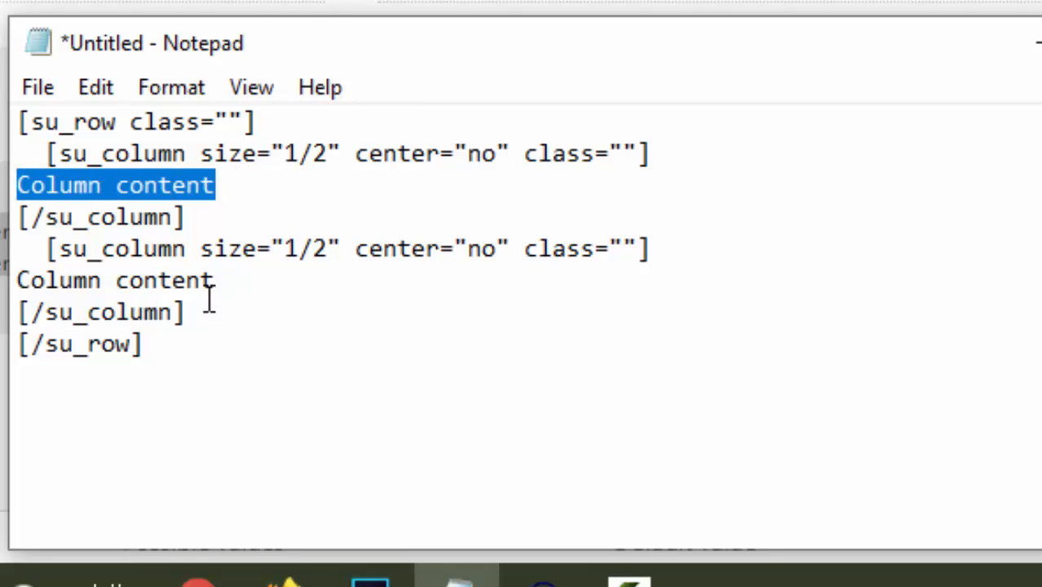
drag(231, 277, 12, 281)
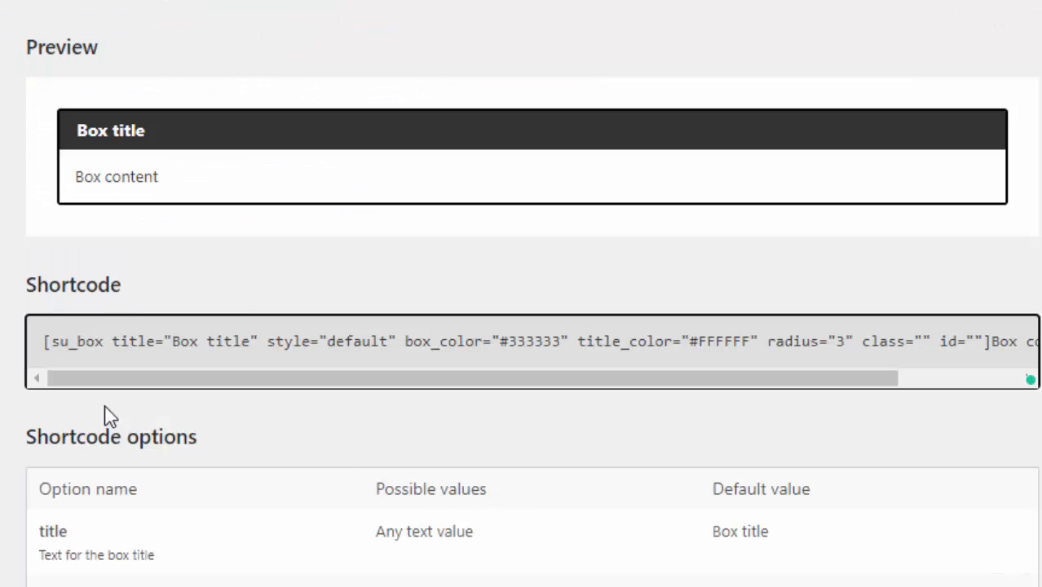
drag(45, 341, 1032, 341)
right_click(1009, 347)
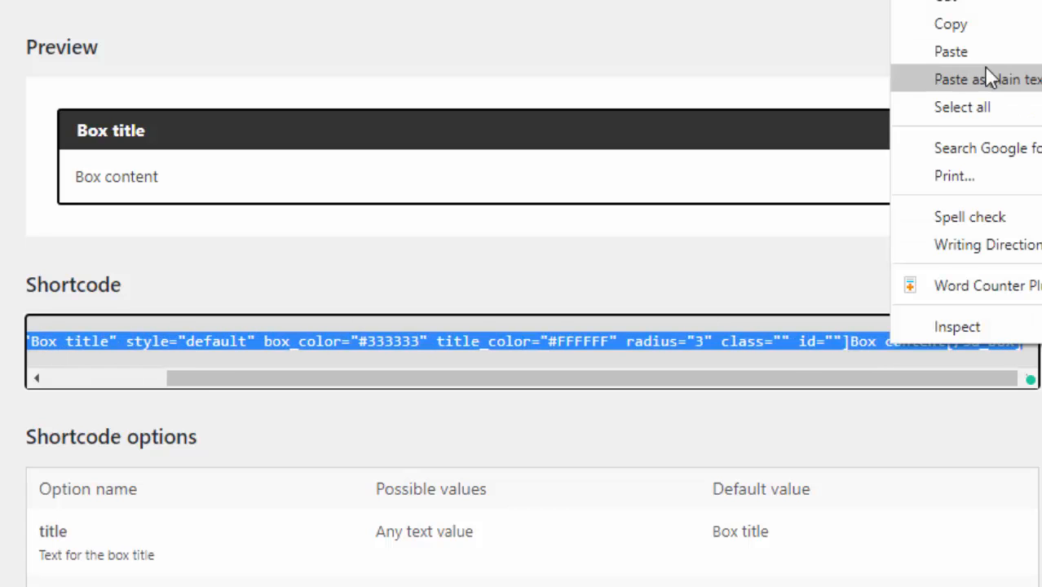
click(958, 26)
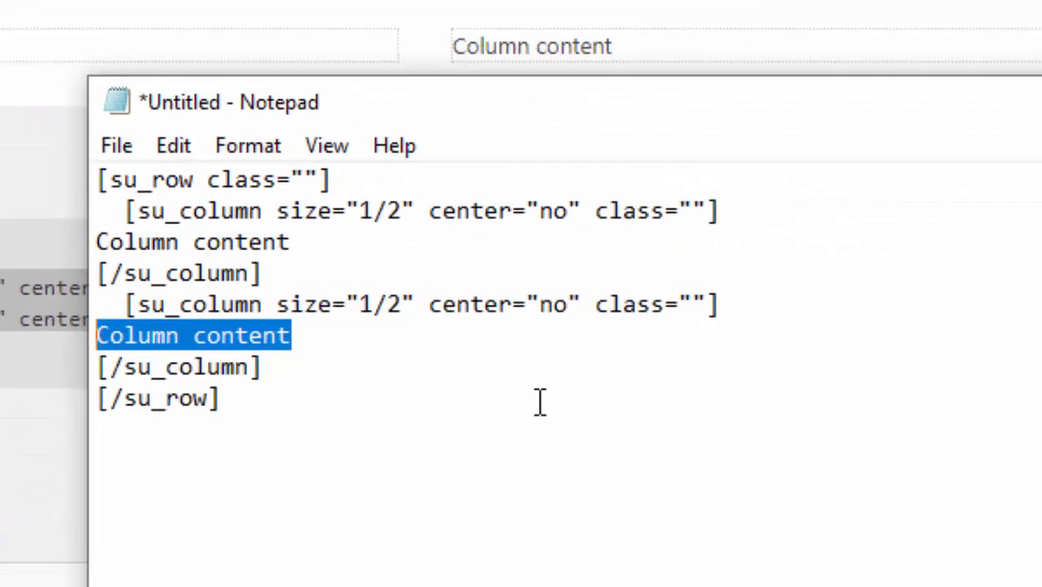
Step: Point out the column placeholders and 1/2 sizes in Notepad, and replace the first column's placeholder with the copied su_box shortcode
drag(257, 194, 18, 196)
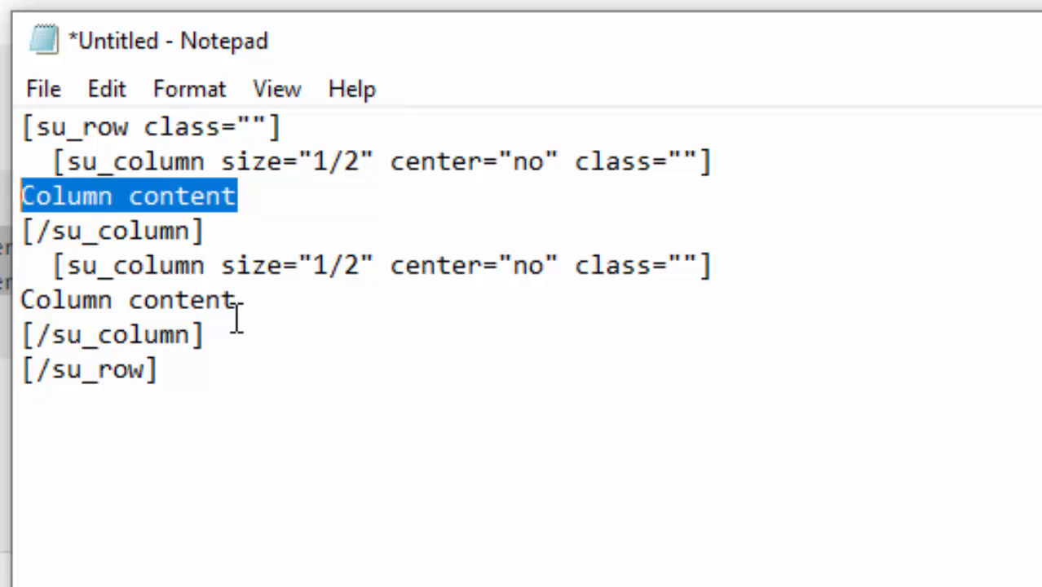
drag(244, 300, 20, 299)
drag(365, 271, 315, 266)
drag(365, 155, 318, 154)
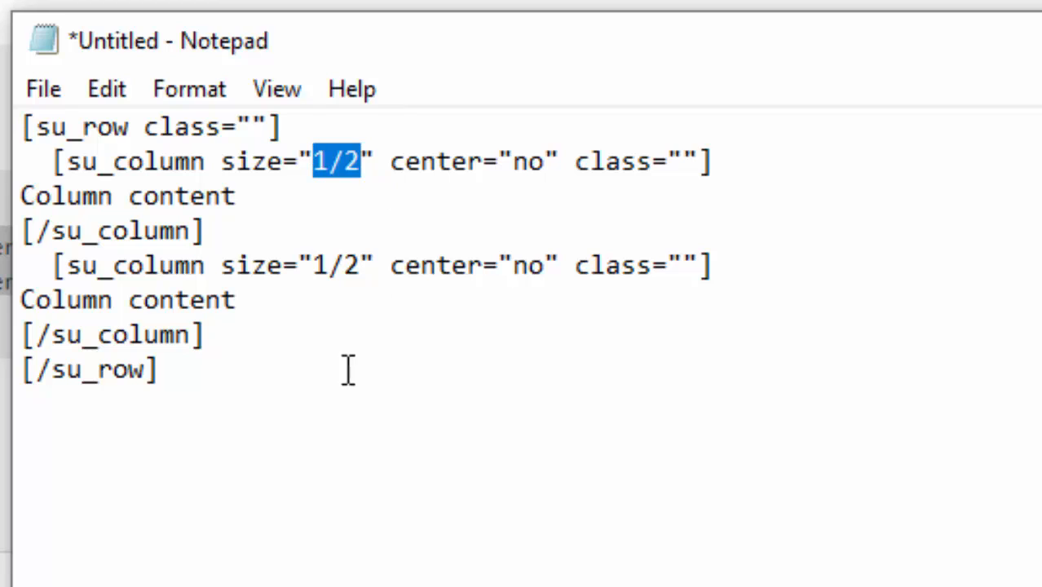
click(245, 208)
drag(136, 196, 26, 196)
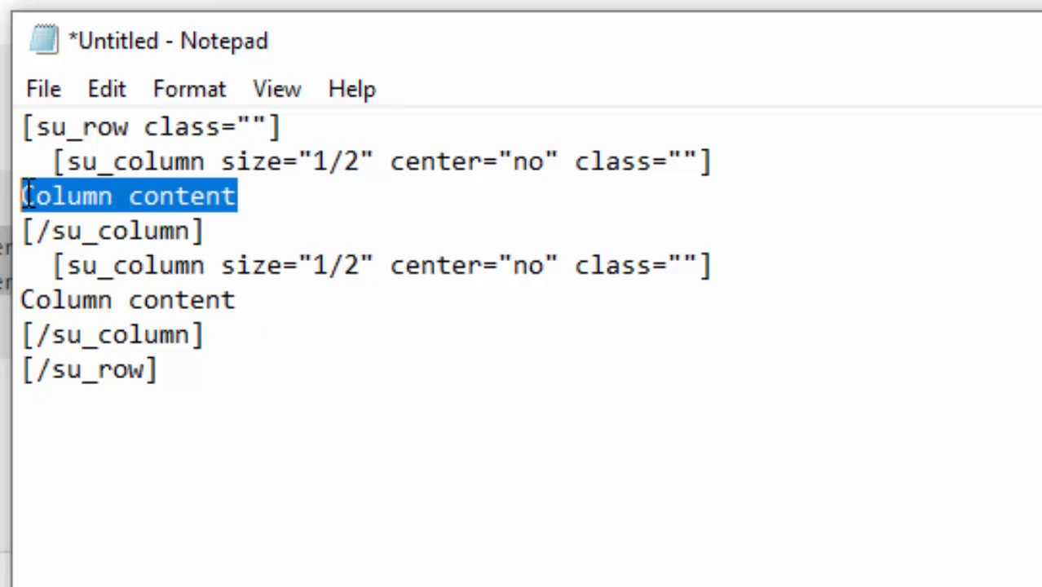
key(ctrl+v)
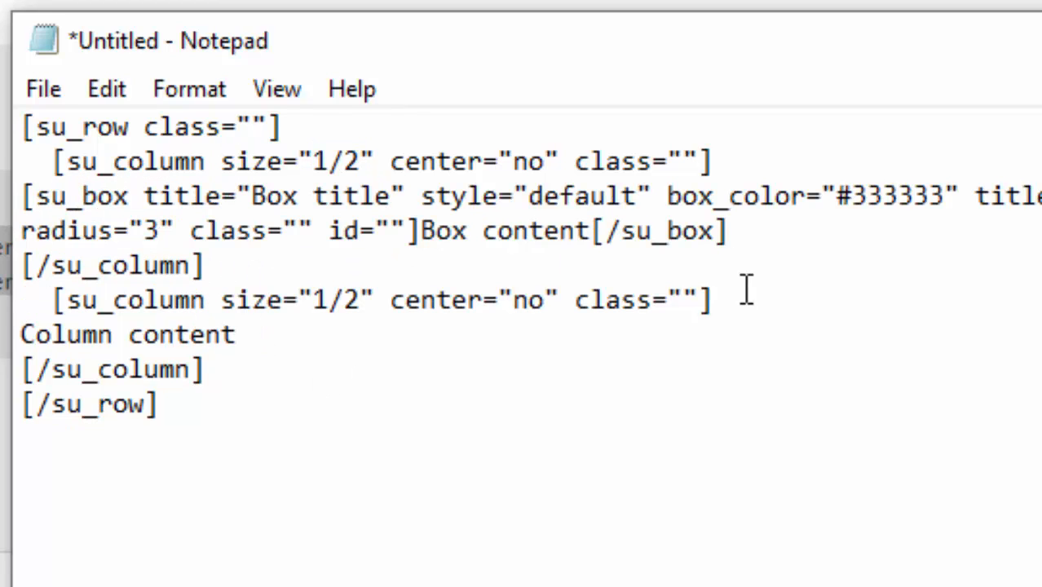
Step: Put the first box's Box content text and its closing su_box tag on separate lines
click(418, 232)
key(Return)
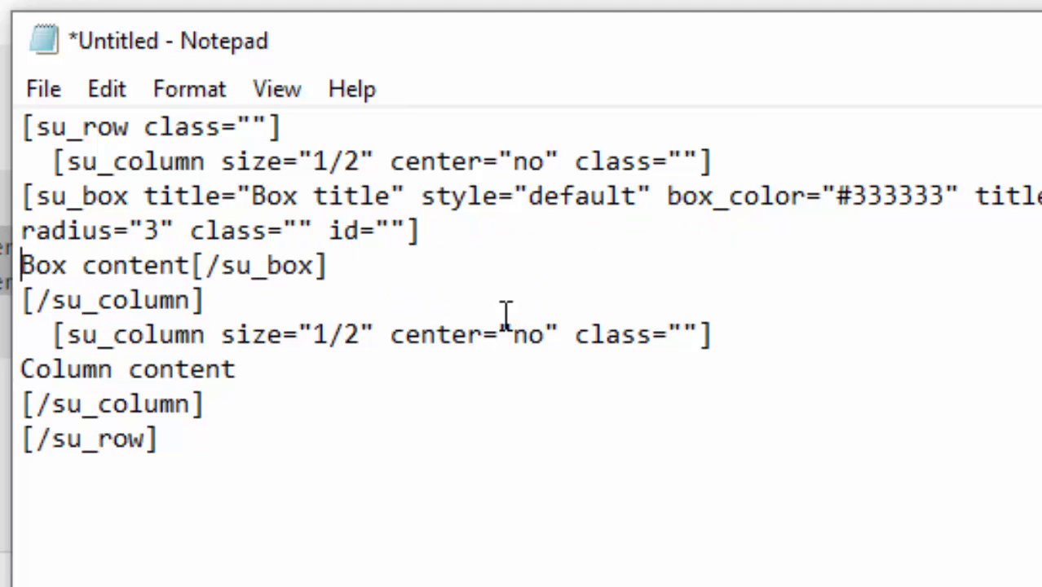
click(190, 265)
key(Return)
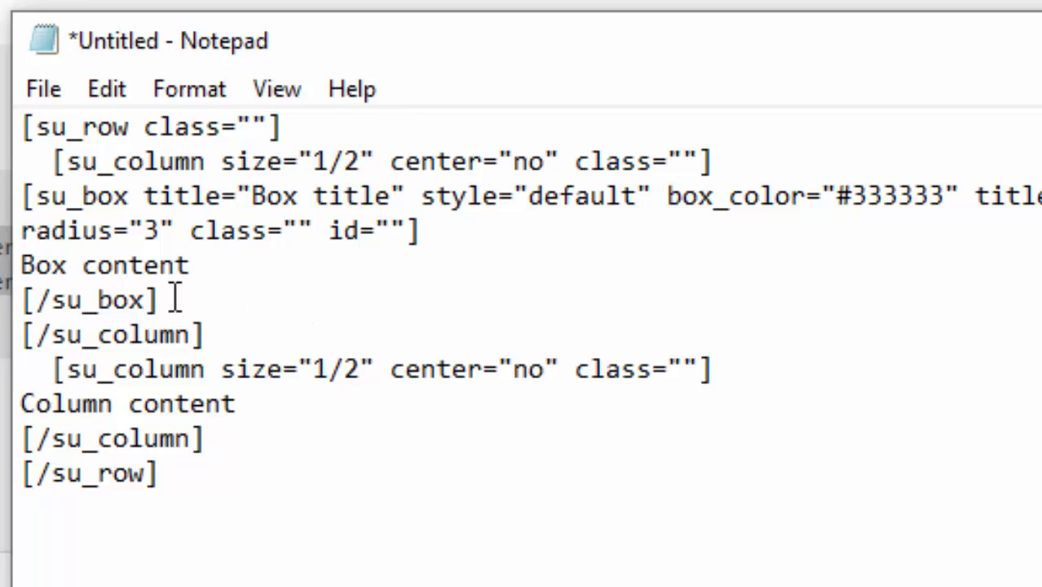
Step: Copy the first column's su_box block and paste it over the second column's Column content placeholder
drag(159, 300, 4, 200)
key(ctrl+c)
right_click(50, 219)
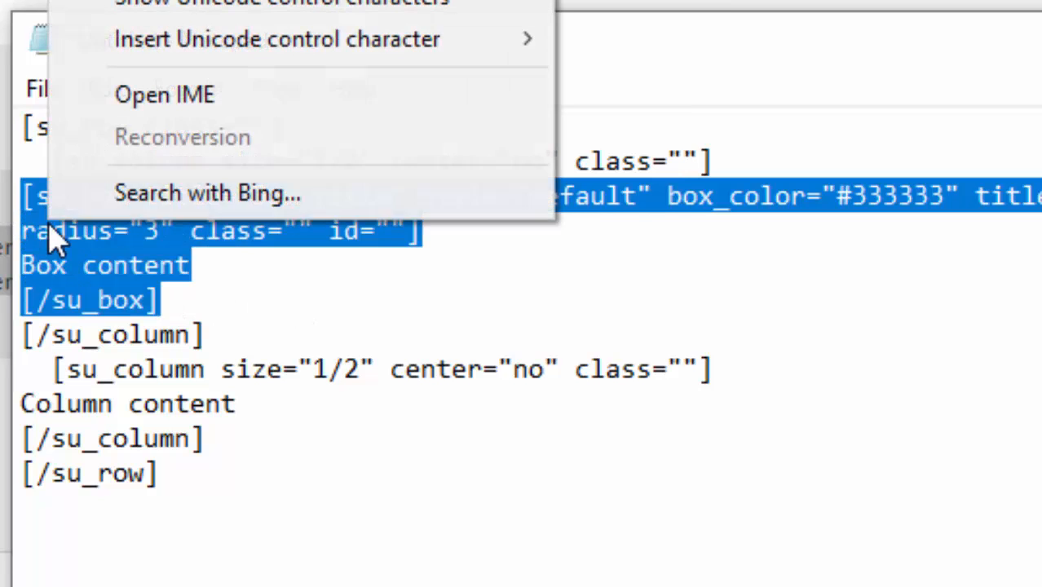
click(279, 473)
drag(245, 408, 18, 405)
key(ctrl+v)
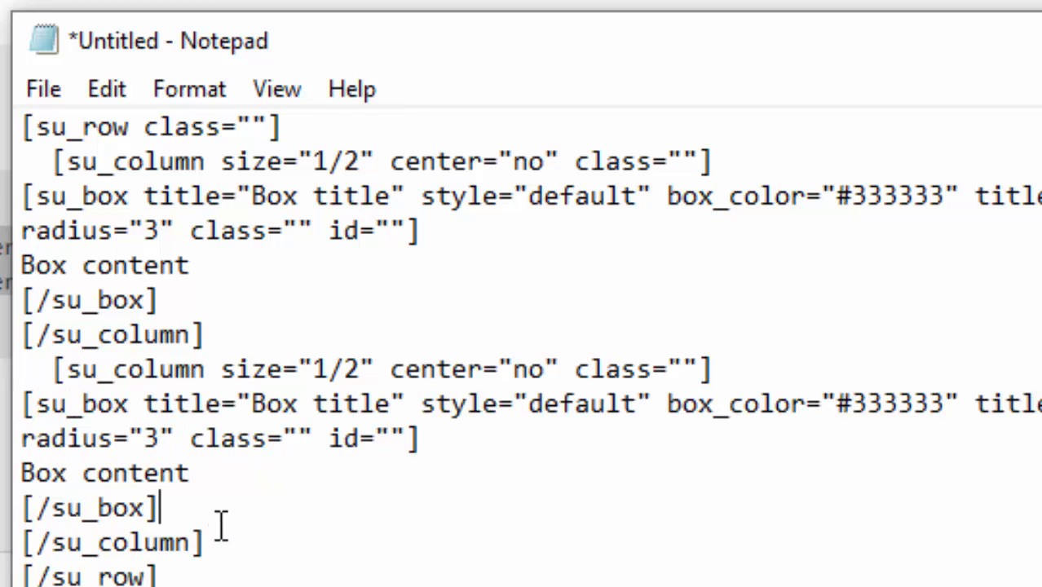
Step: Move the Notepad window up and set the first box's title to "Pors"
drag(466, 70, 517, 0)
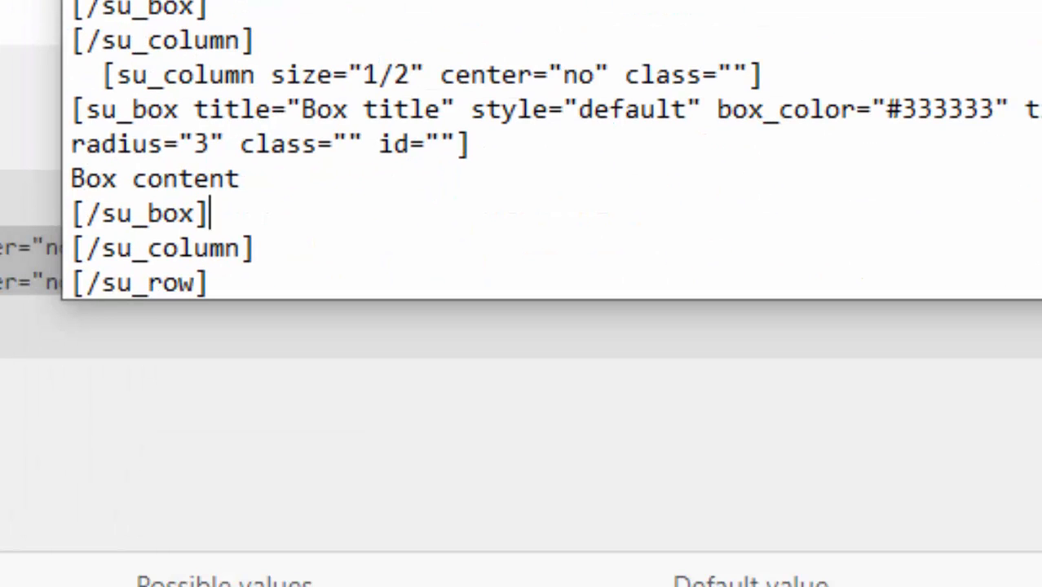
drag(243, 0, 45, 0)
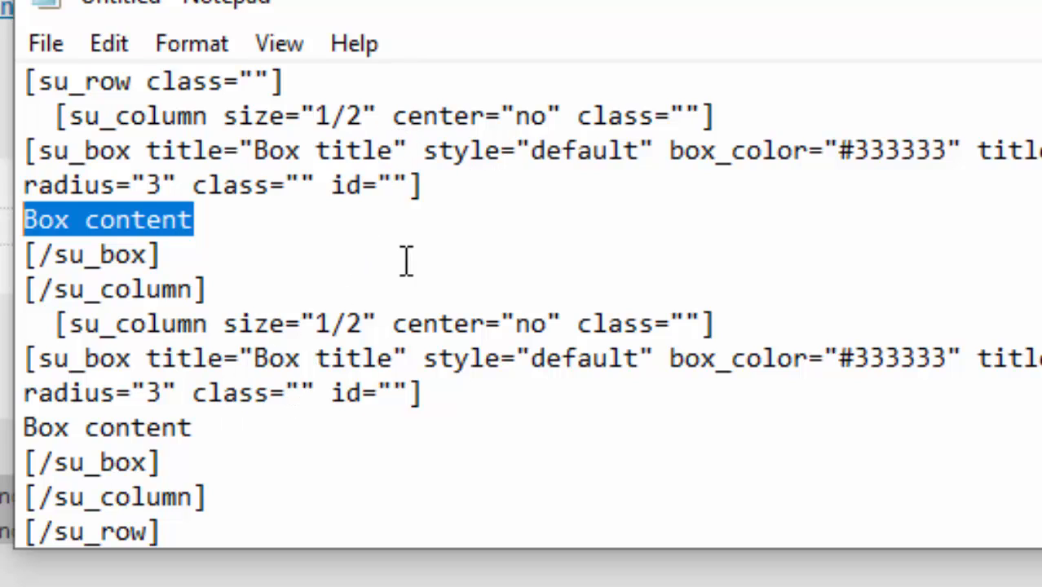
drag(395, 150, 256, 148)
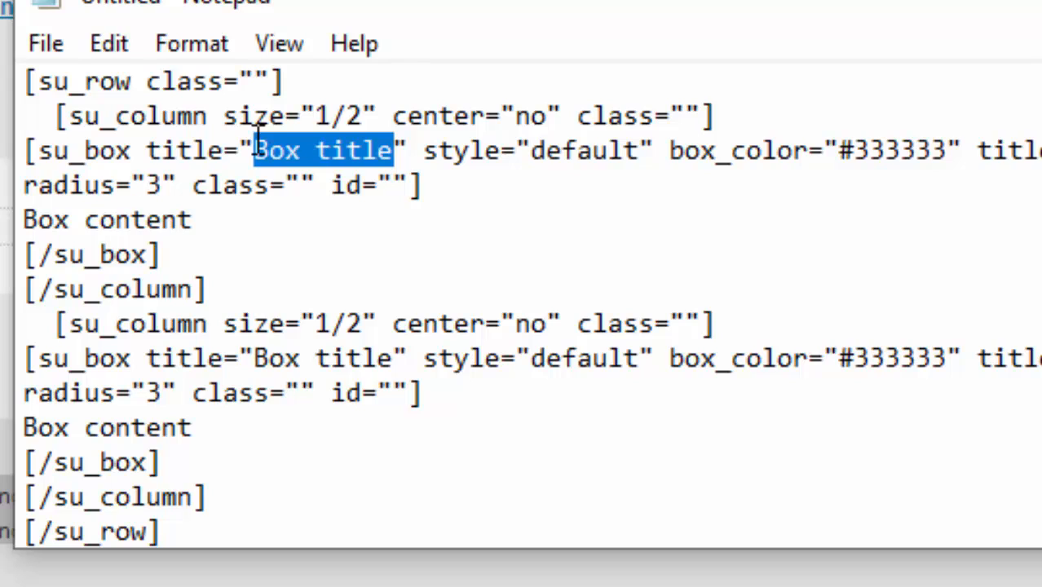
text(Pors)
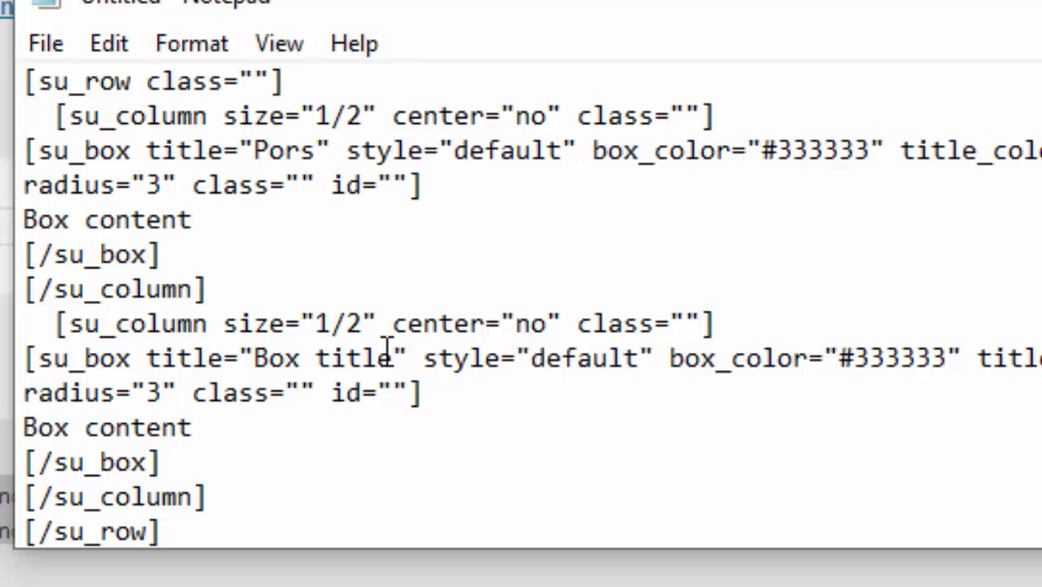
Step: Set the second column's su_box title to "Cons" in Notepad
drag(395, 356, 269, 358)
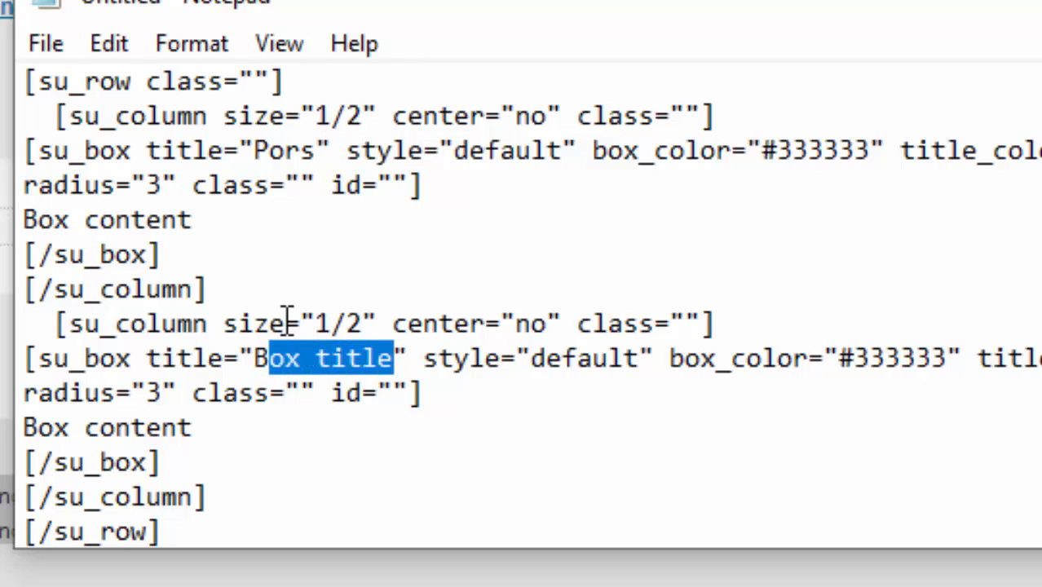
text(C)
key(BackSpace)
key(BackSpace)
text(Co)
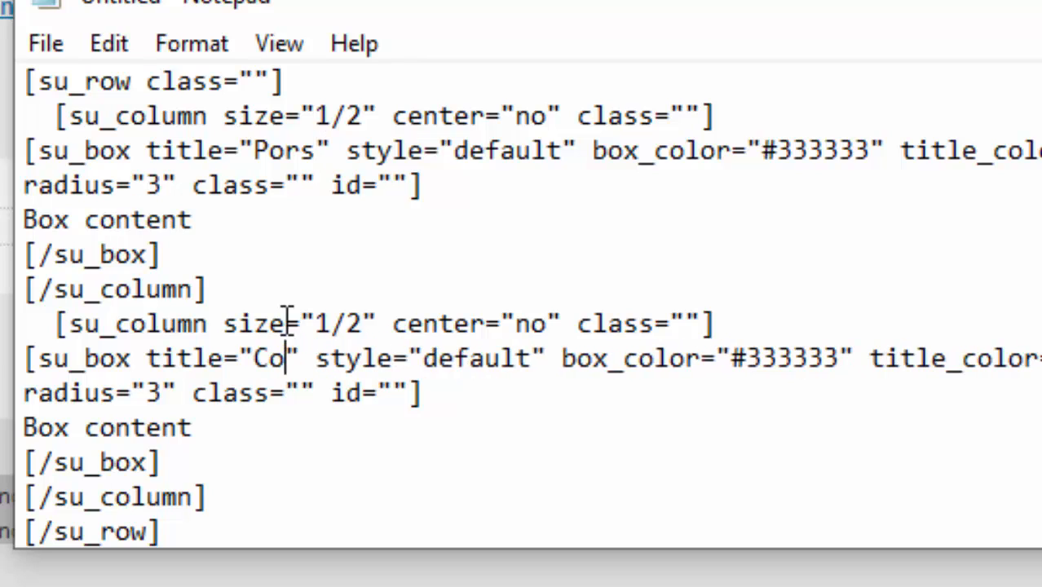
text(ns)
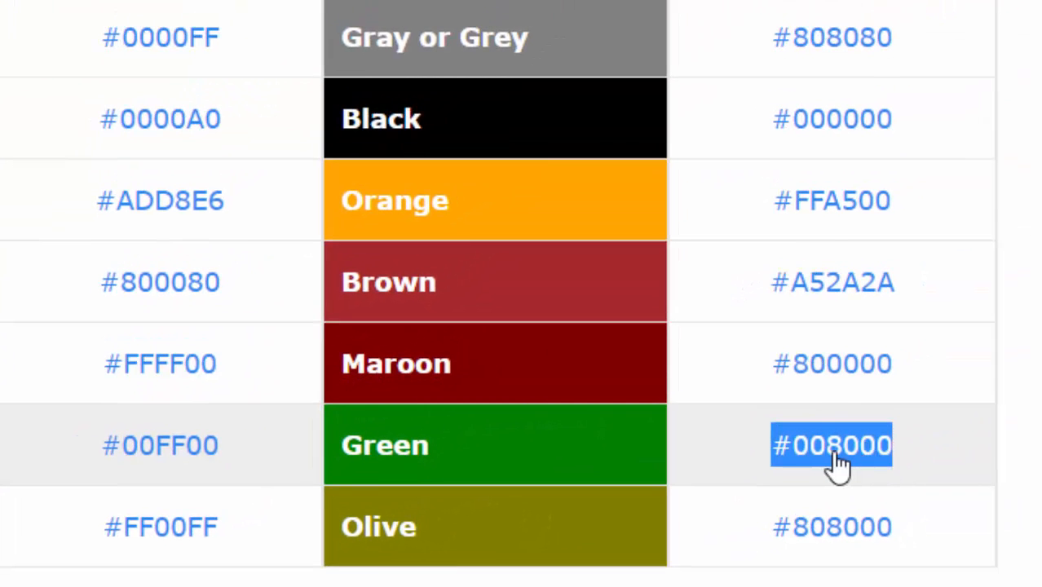
Step: Copy the Green code #008000 from the color table and paste it as the Pors box's box_color in Notepad
right_click(832, 454)
click(935, 258)
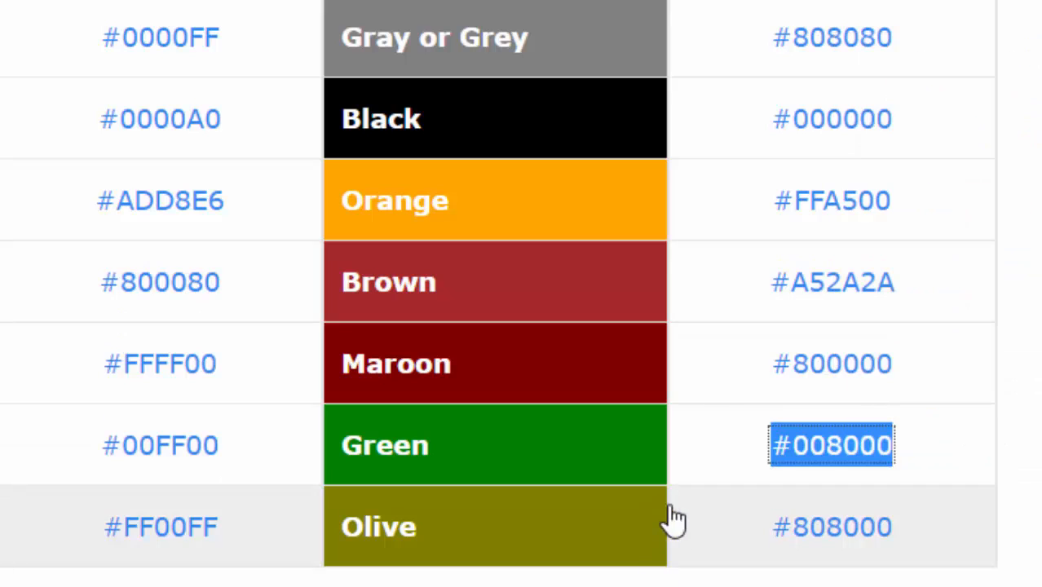
key(alt+Tab)
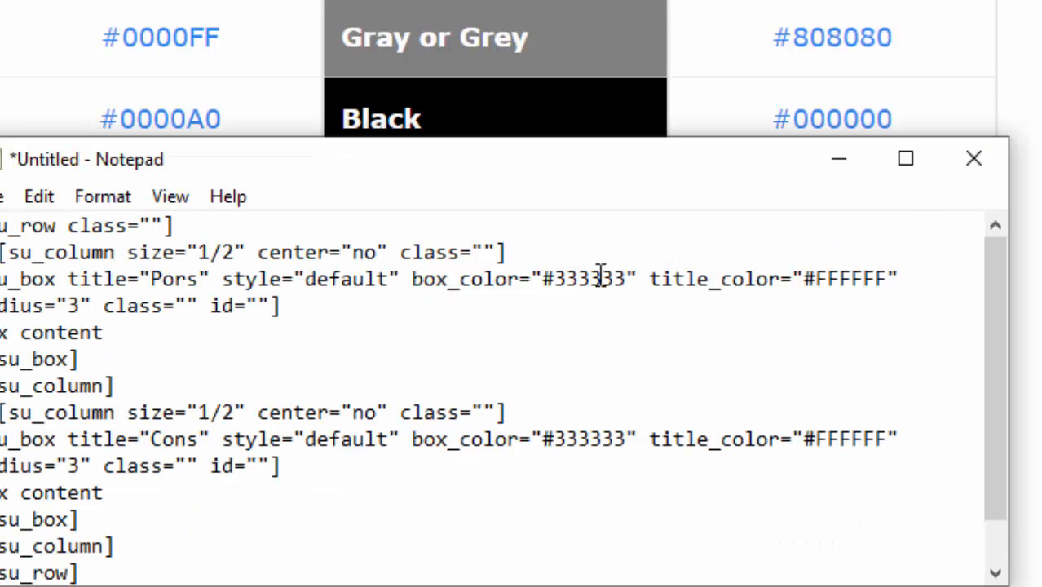
click(630, 279)
drag(630, 279, 545, 277)
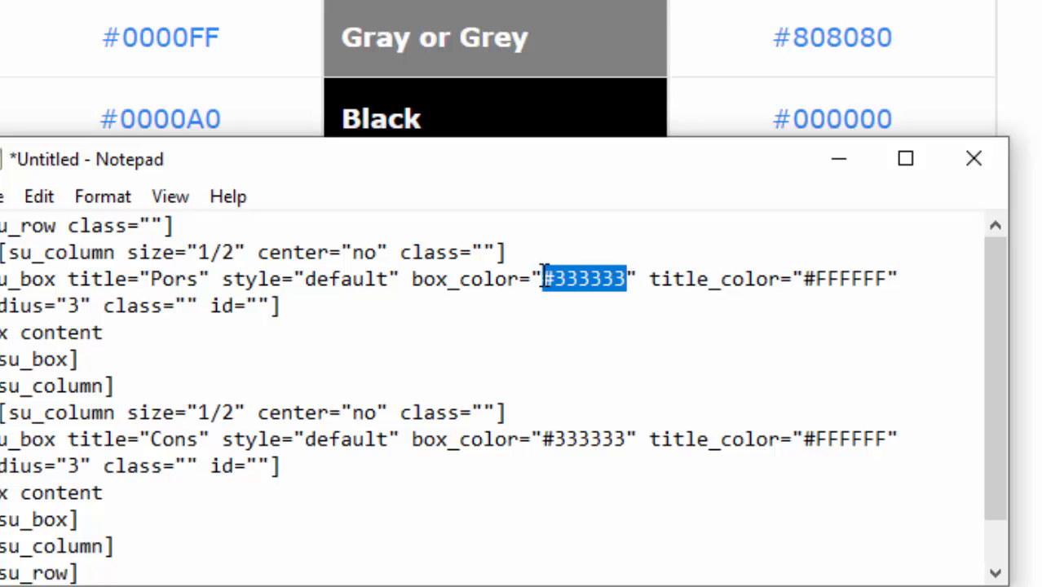
key(ctrl+v)
Step: Copy the color code #FF0000 from the color table and paste it as the Cons box's box_color in Notepad
key(alt+Tab)
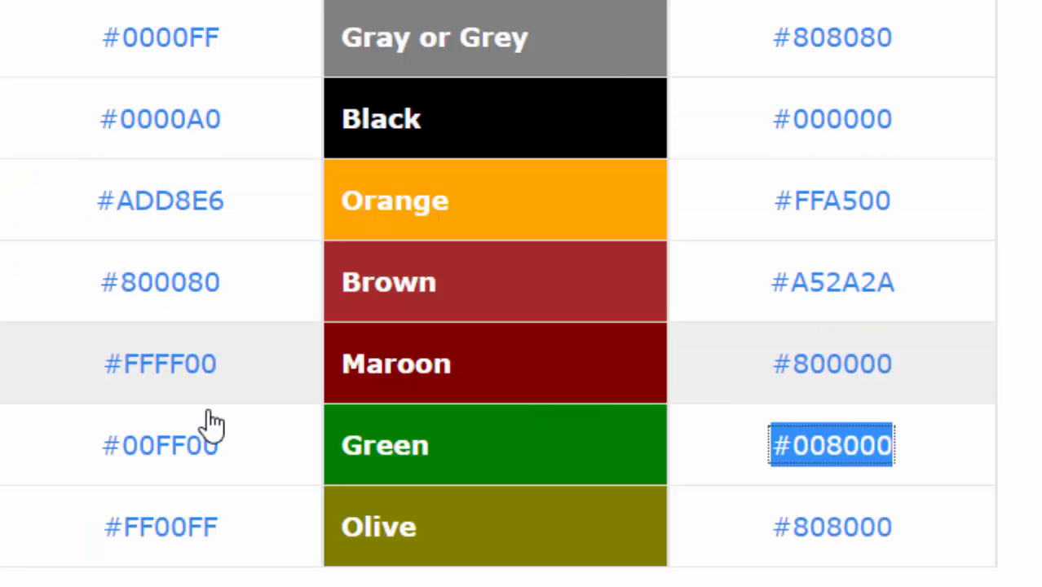
scroll(210, 424, up, 3)
drag(266, 169, 102, 168)
key(alt+Tab)
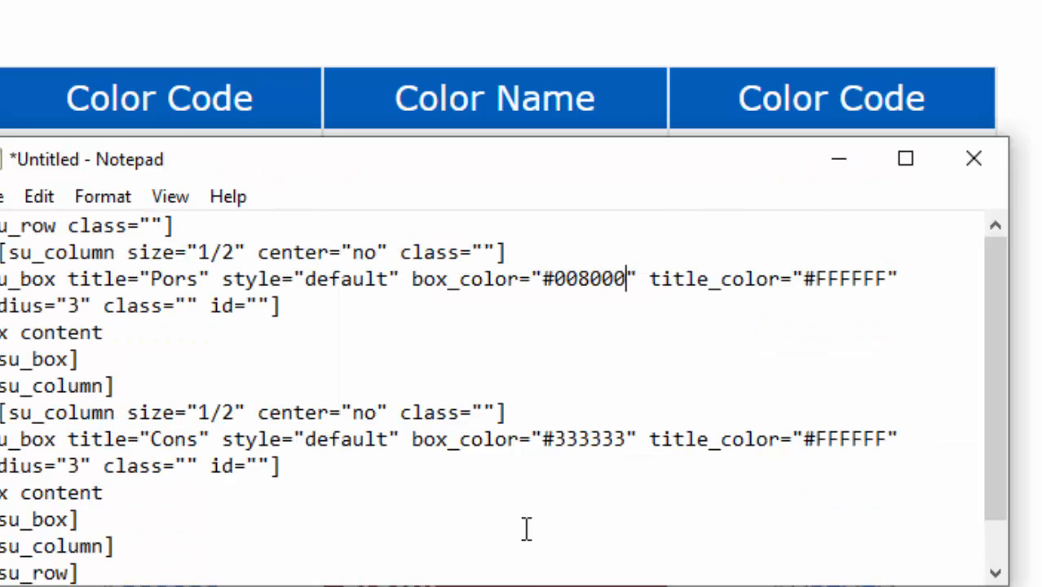
drag(630, 440, 542, 439)
key(ctrl+v)
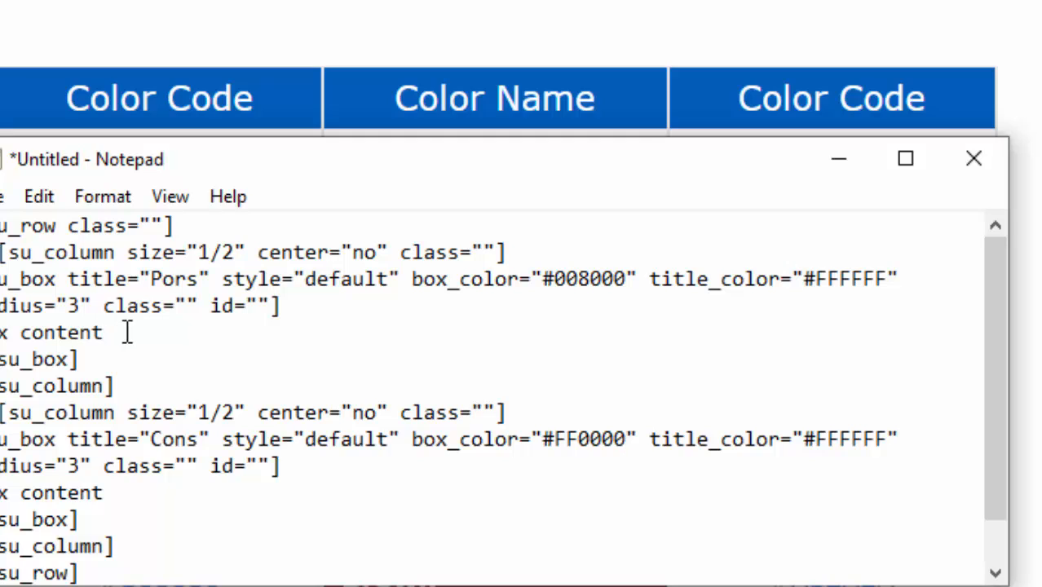
Step: Repeat the "Box content" line in the Pors box so that it holds five such lines
drag(127, 333, 2, 333)
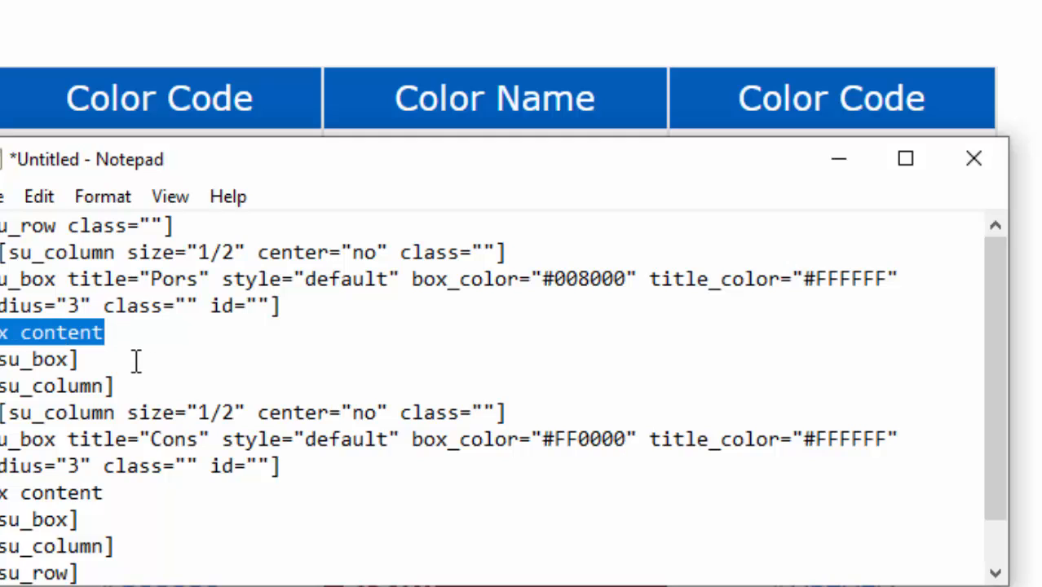
click(136, 334)
key(Return)
key(ctrl+v)
key(Return)
key(ctrl+v)
key(Return)
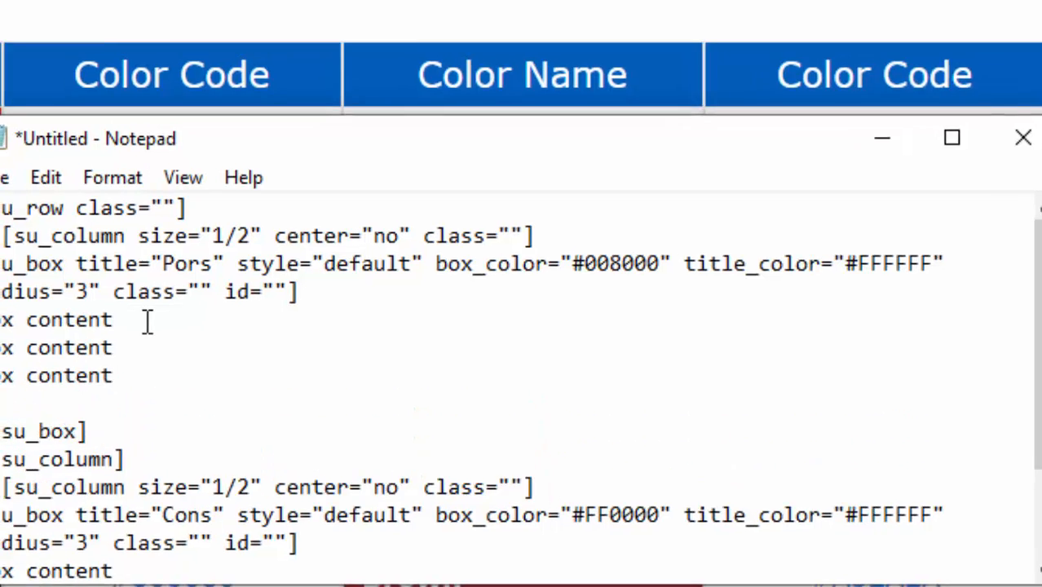
key(ctrl+v)
key(Return)
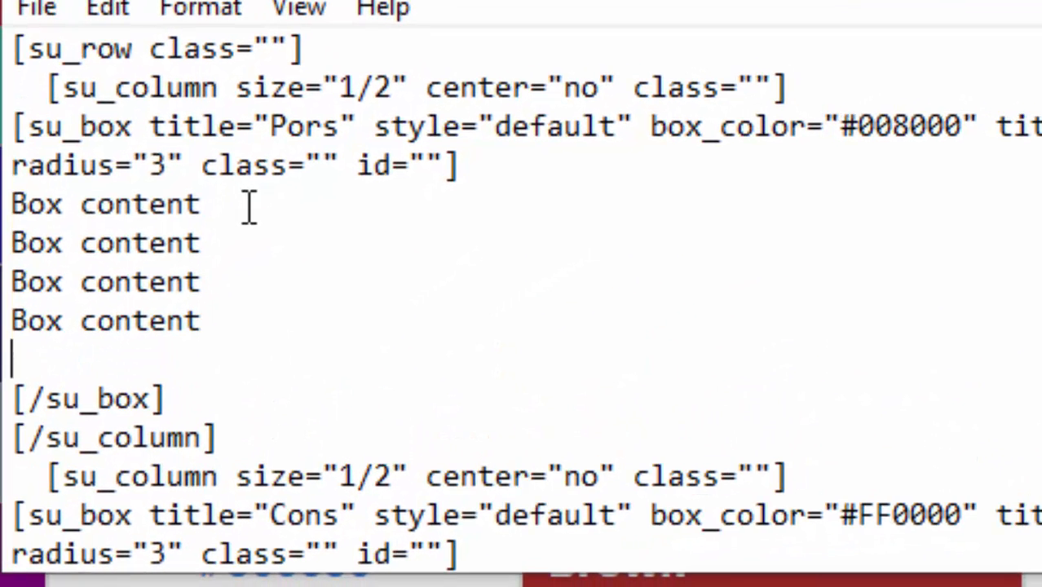
key(ctrl+v)
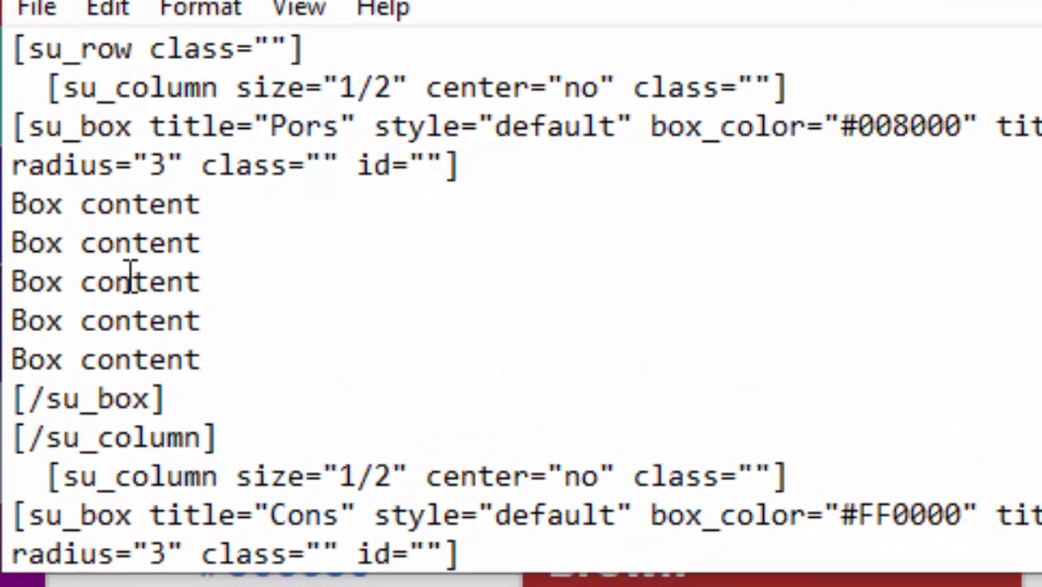
Step: Copy the five "Box content" lines of the Pors box and paste them over the Cons box's single content line
key(shift+Up)
key(shift+Up)
key(shift+Up)
key(shift+Home)
key(shift+Up)
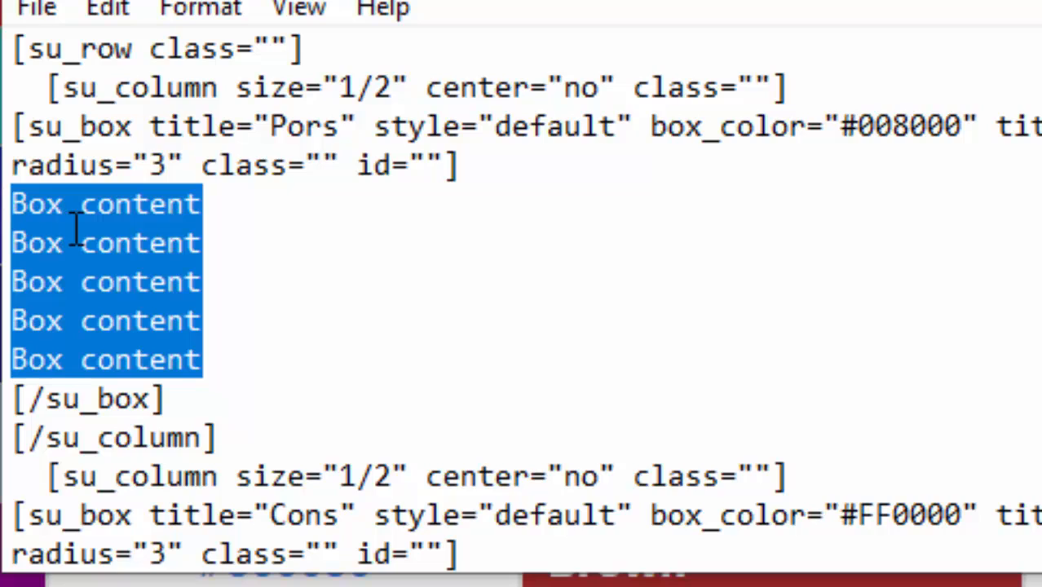
scroll(500, 295, down, 2)
key(ctrl+c)
click(204, 360)
key(shift+Home)
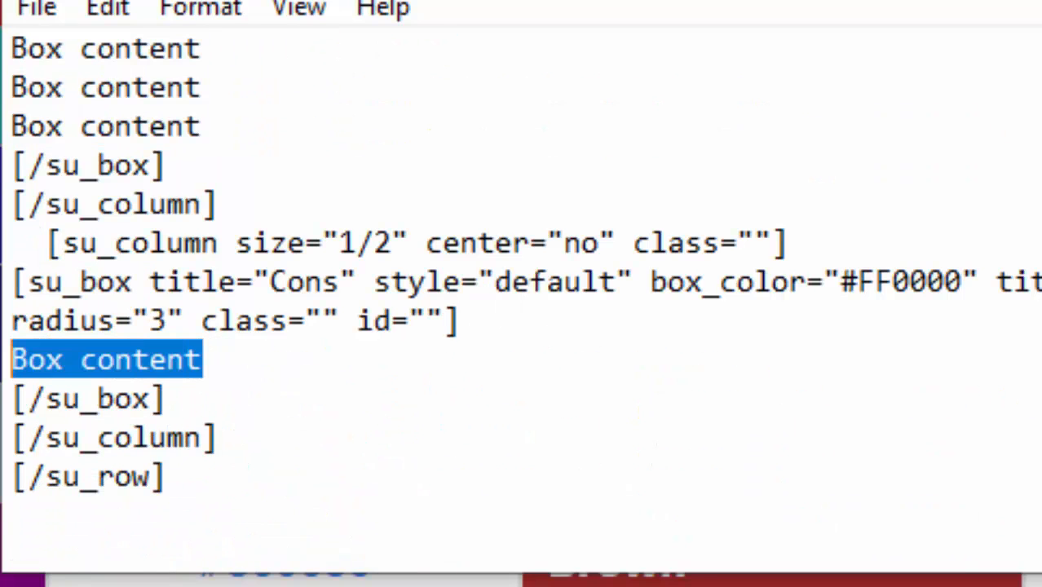
key(ctrl+v)
scroll(326, 306, down, 1)
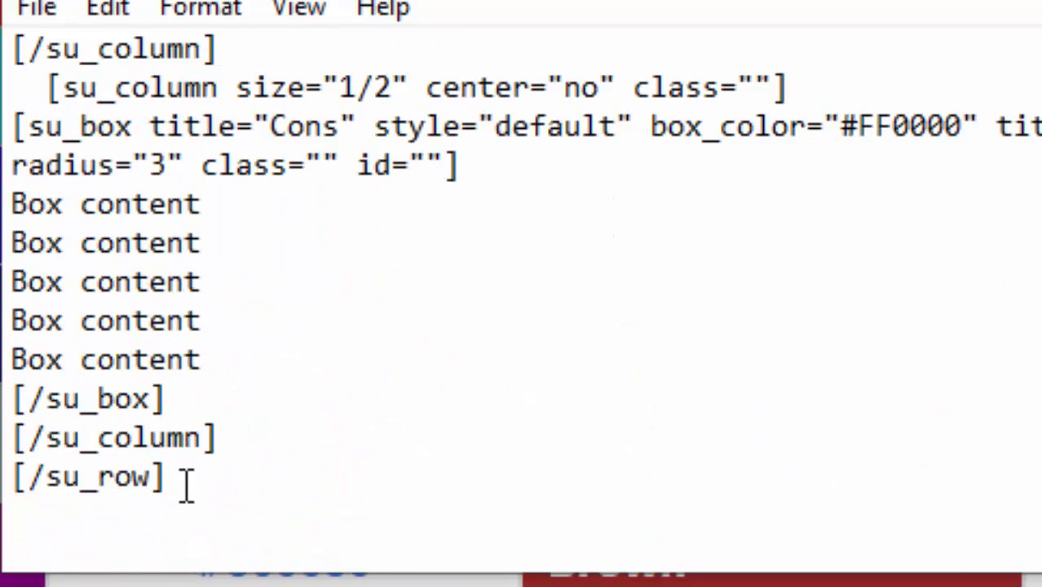
Step: Copy the complete su_row shortcode from Notepad and paste it below the existing su_box in the WordPress post, checking the pasted code
key(ctrl+a)
scroll(183, 483, up, 4)
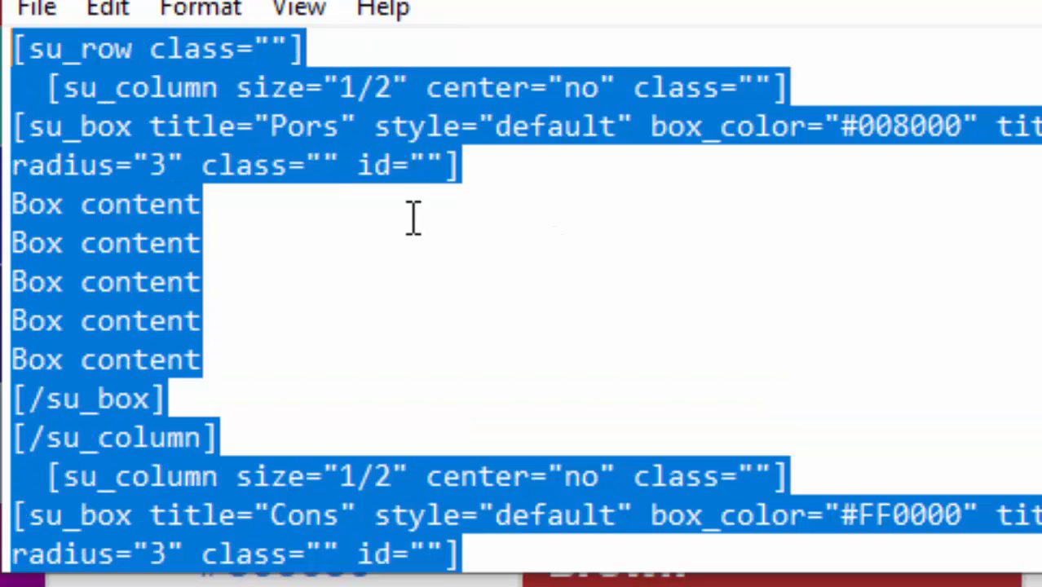
right_click(132, 142)
click(245, 287)
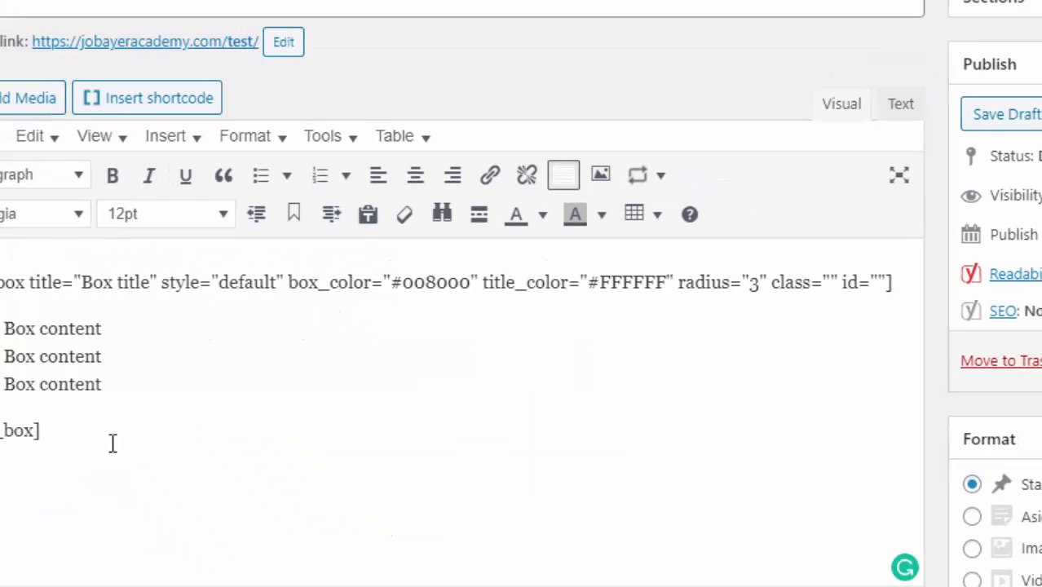
drag(136, 422, 8, 285)
click(141, 421)
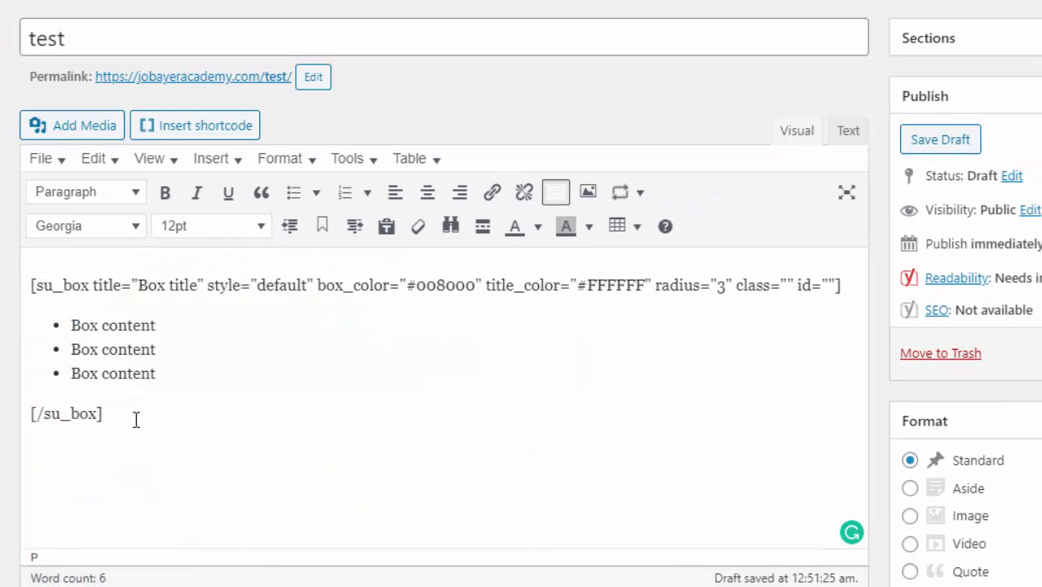
key(ctrl+v)
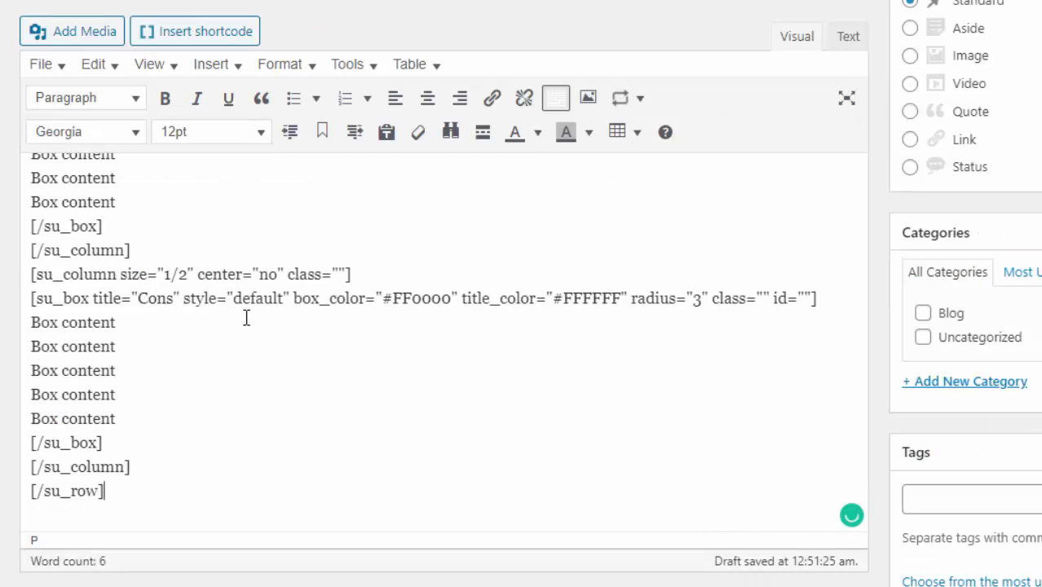
scroll(277, 372, up, 5)
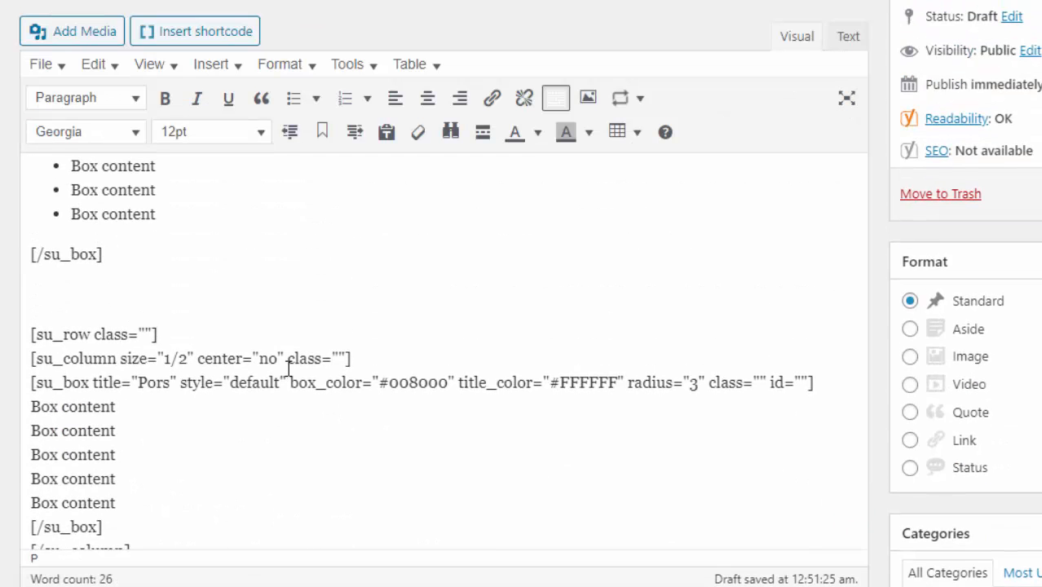
scroll(323, 370, down, 1)
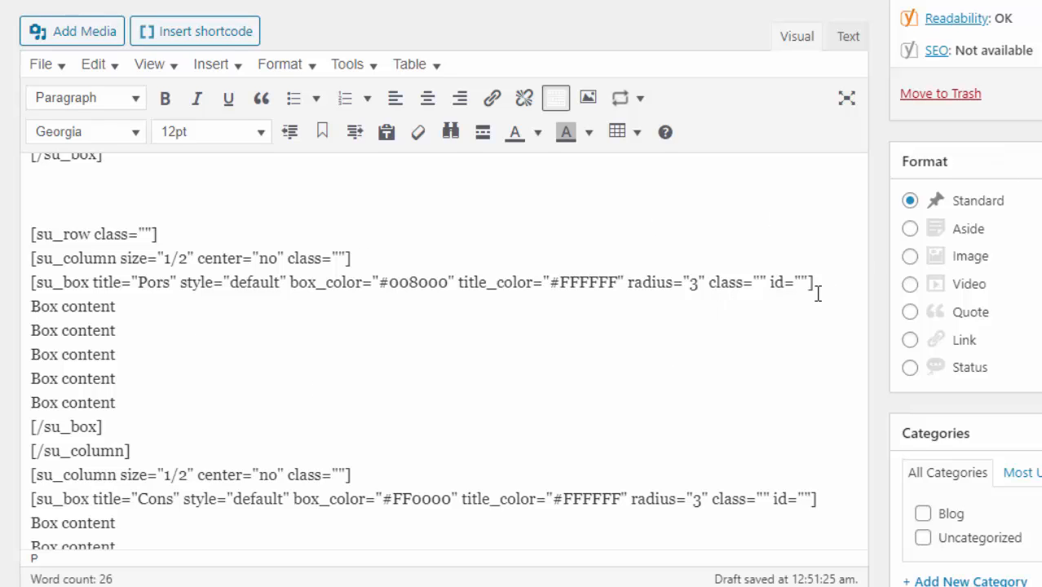
scroll(818, 294, up, 2)
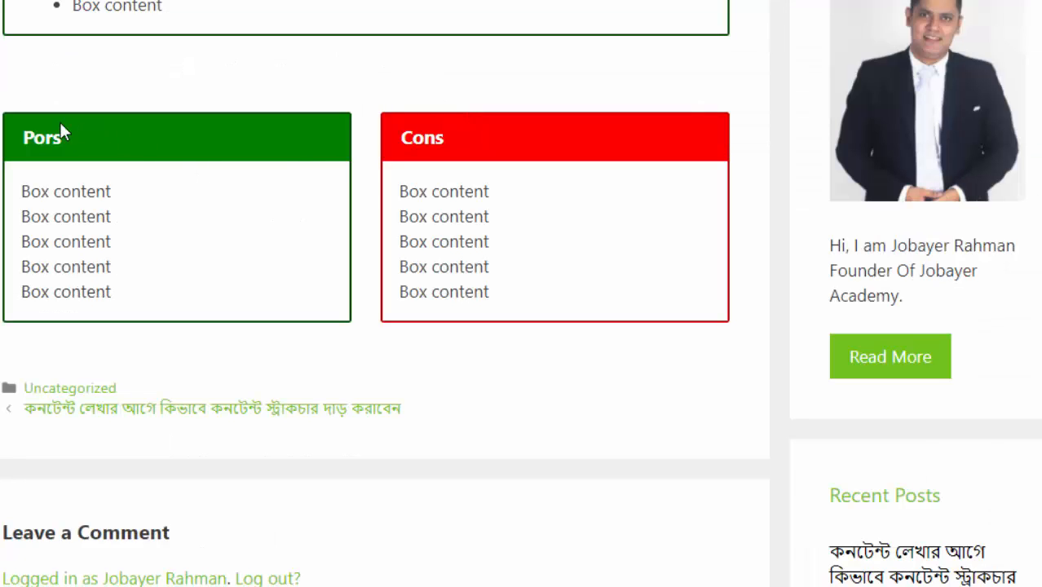
Step: Examine the titles and content lines of the Pors and Cons boxes in the post preview
drag(28, 132, 110, 145)
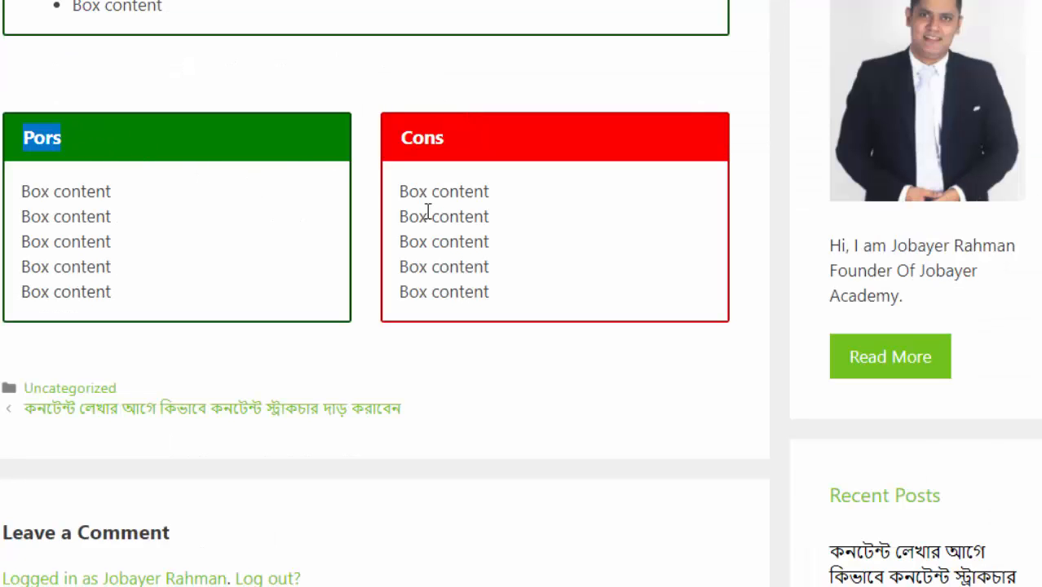
drag(405, 191, 499, 298)
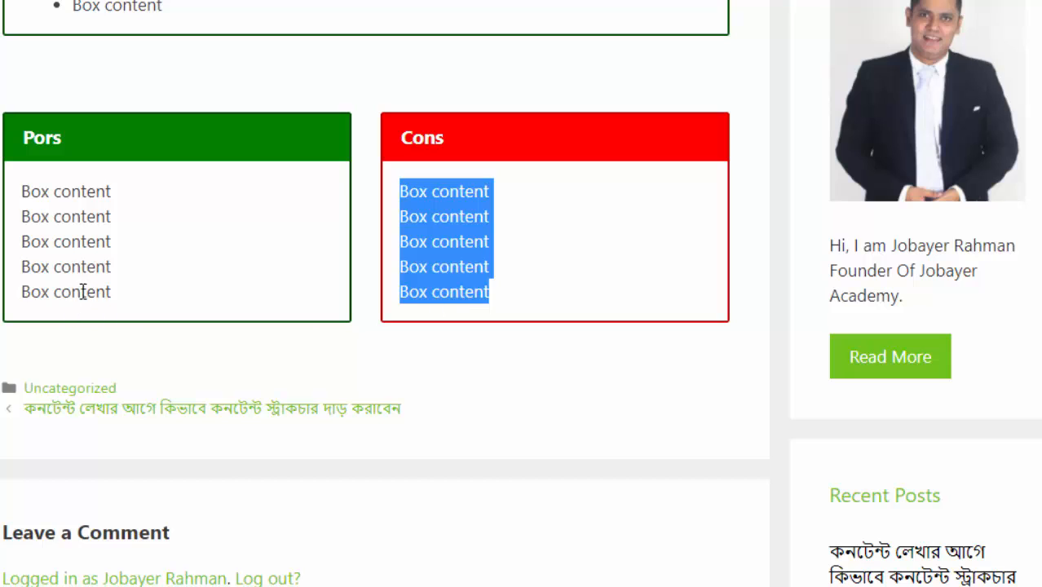
click(107, 294)
drag(107, 294, 16, 202)
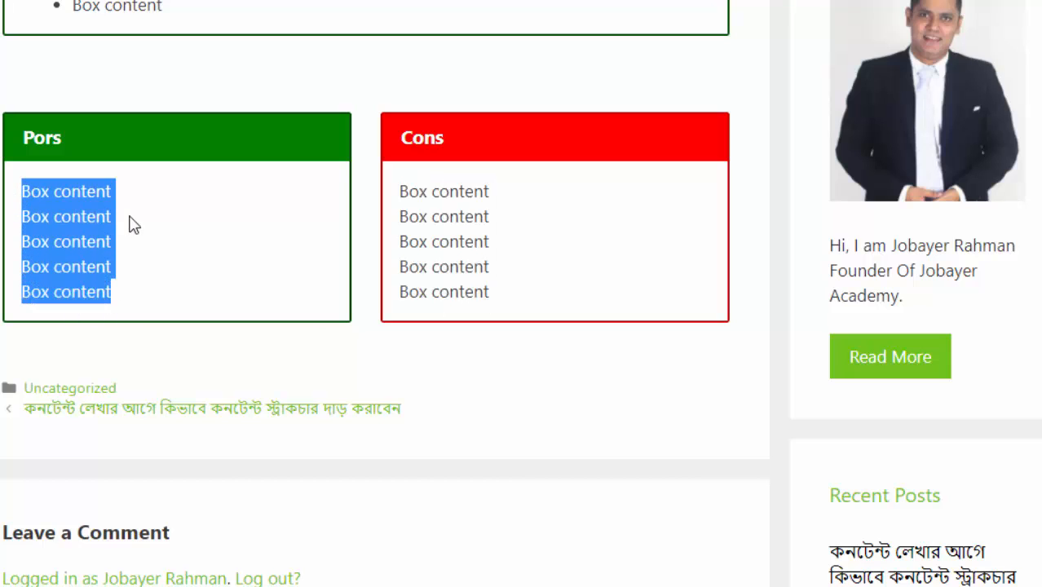
click(234, 239)
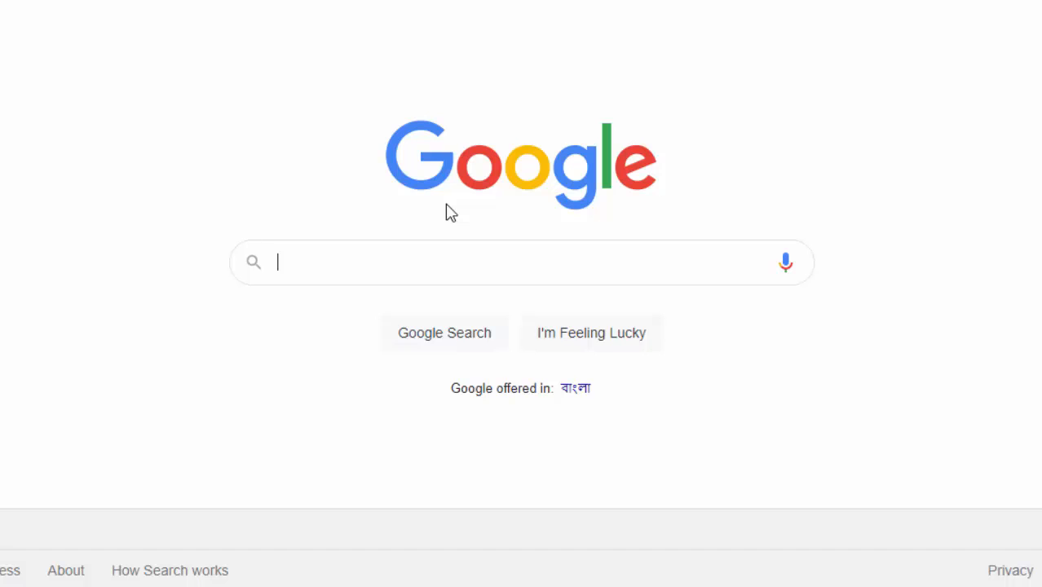
Step: Search Google for "text symbol" and open the coolsymbol.com result in a new tab
text(t)
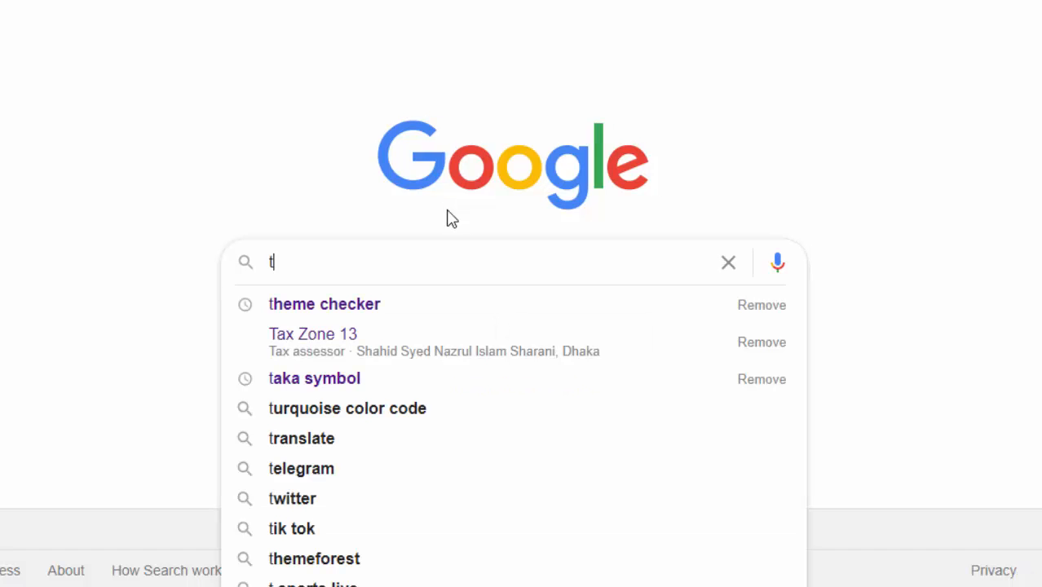
text(ext s)
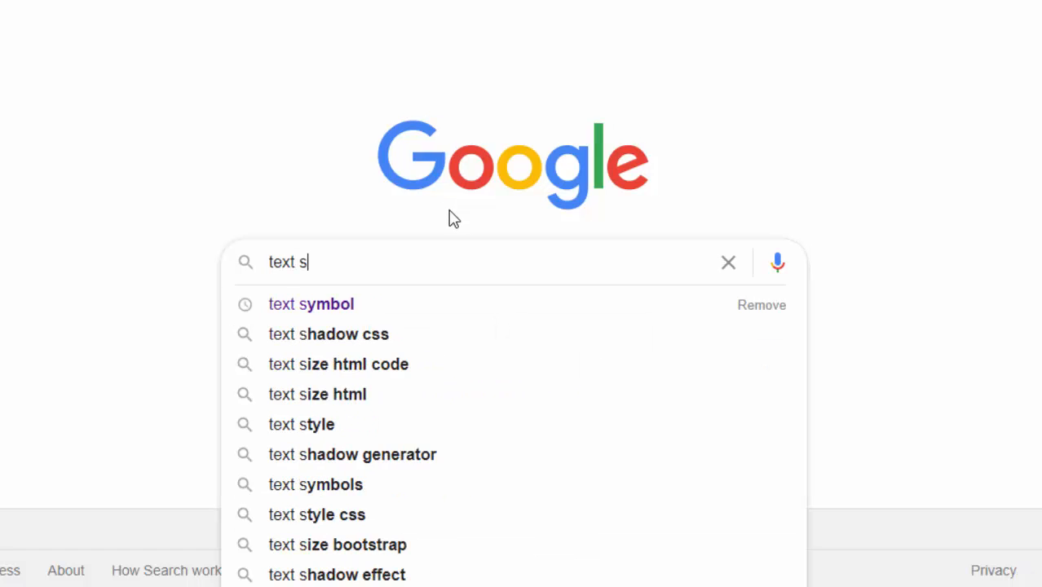
text(ymbol)
key(Return)
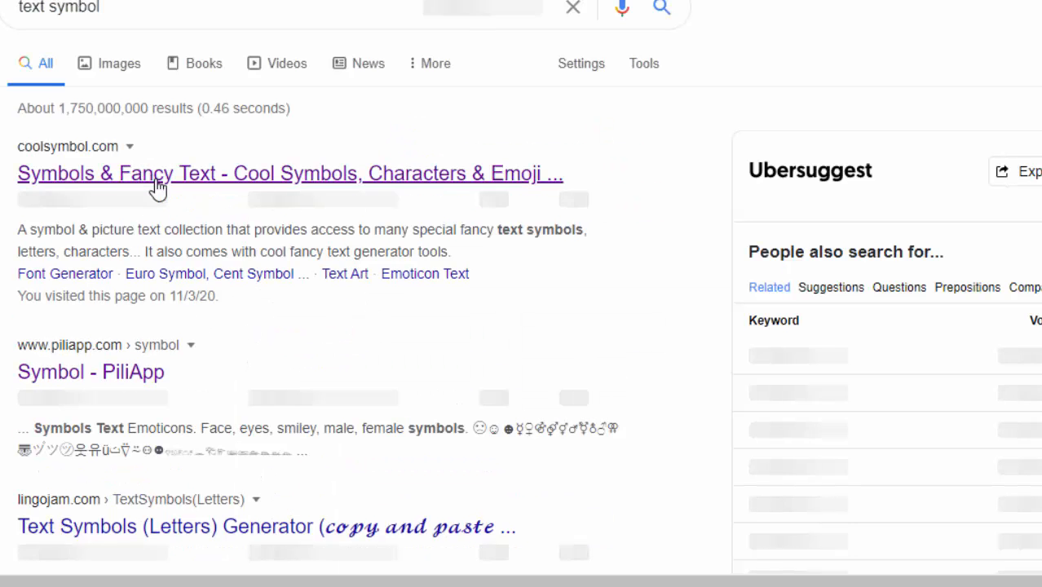
right_click(156, 185)
click(186, 196)
key(ctrl+Tab)
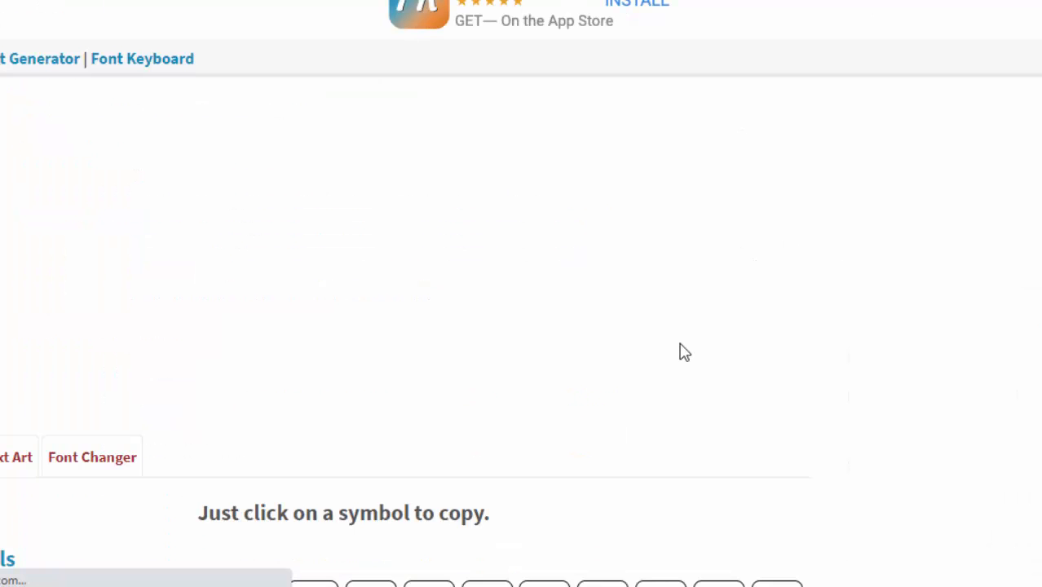
Step: Find the Arrows Symbols section on the symbol page and copy the triple right arrow "⇛"
scroll(676, 351, down, 5)
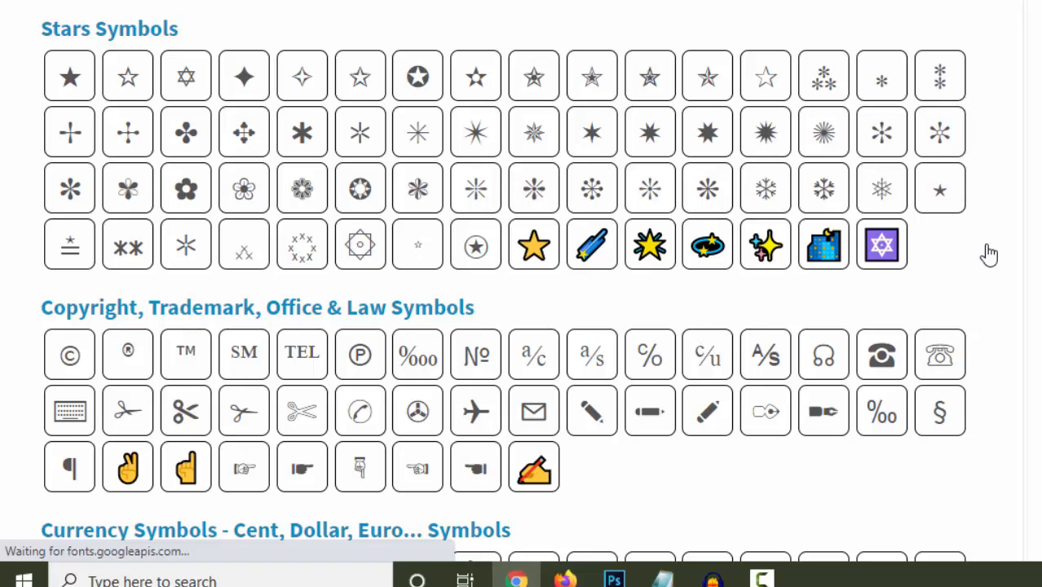
scroll(989, 256, down, 3)
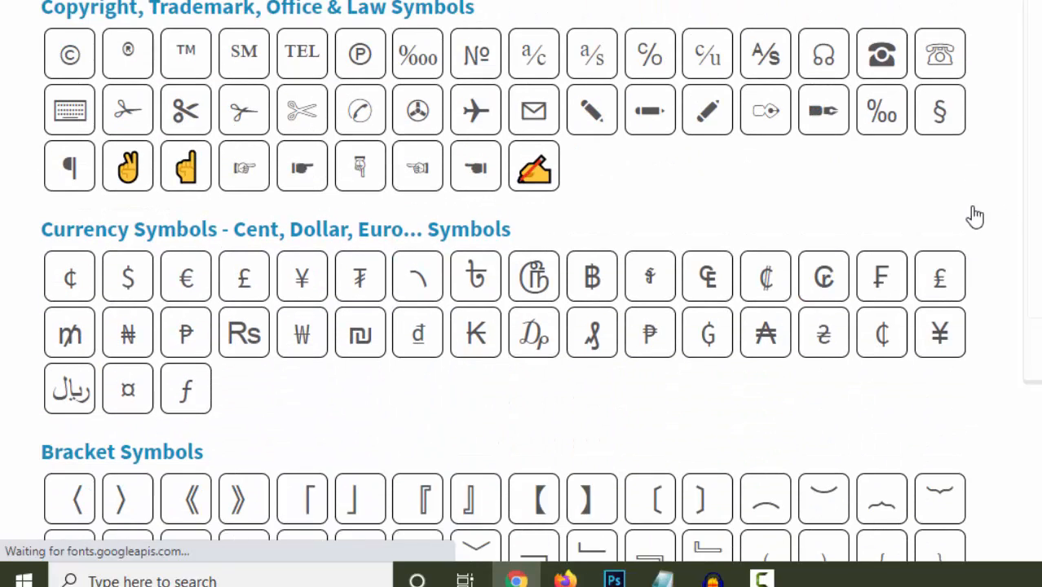
scroll(583, 197, down, 4)
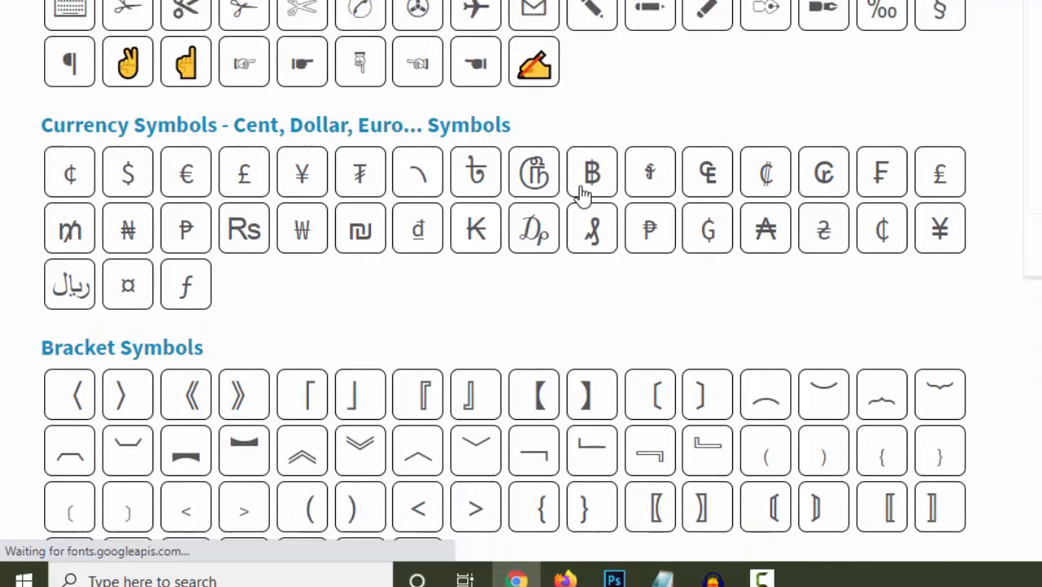
scroll(919, 198, down, 3)
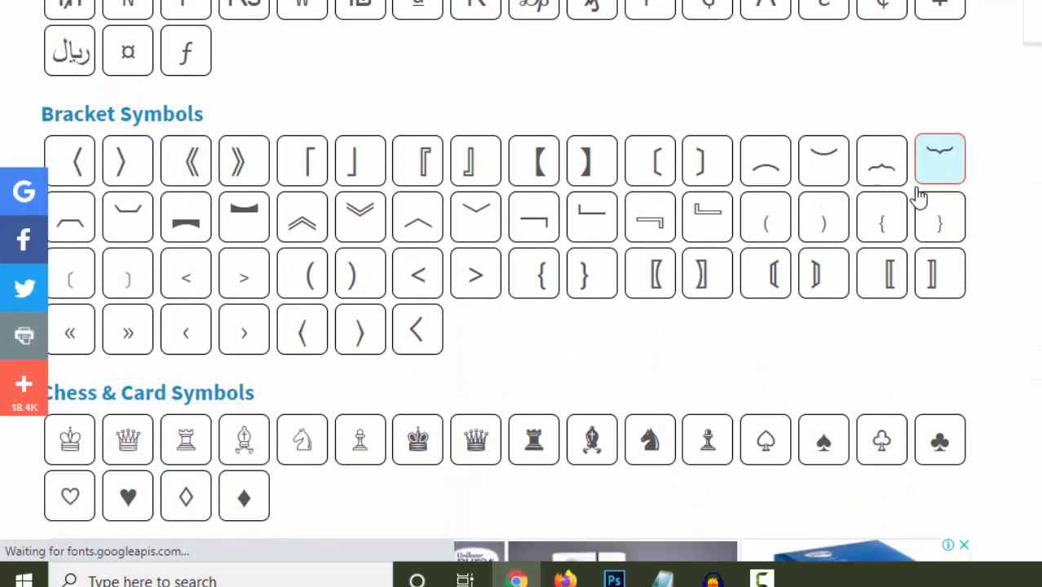
scroll(919, 197, down, 3)
scroll(919, 197, down, 6)
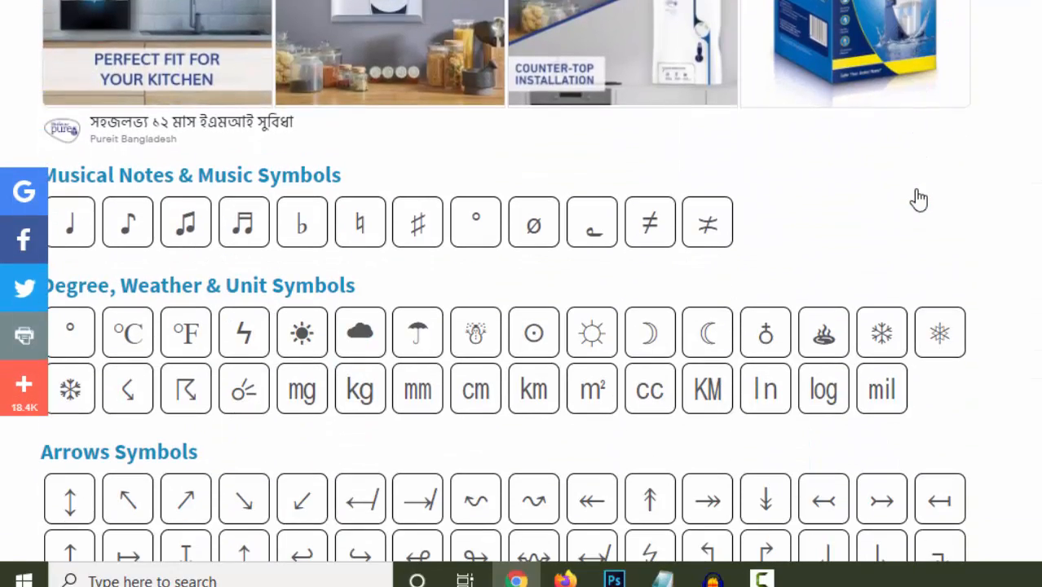
scroll(919, 197, down, 4)
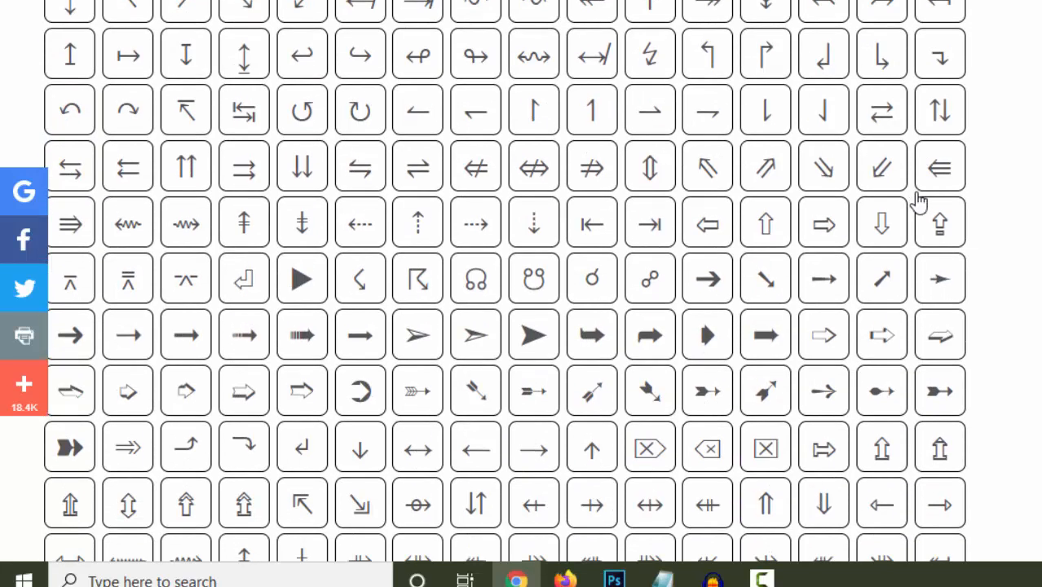
scroll(920, 197, down, 3)
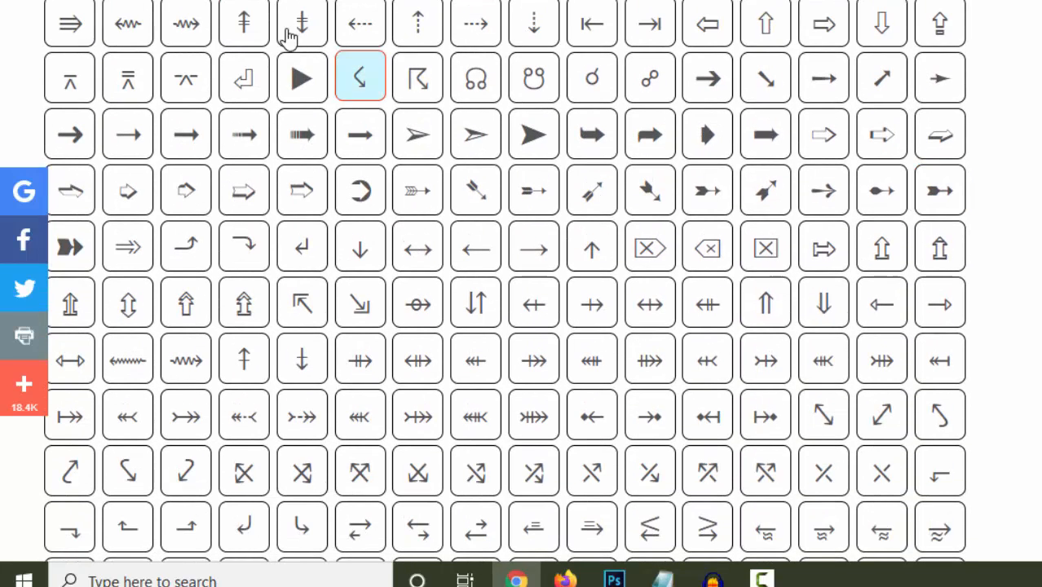
click(80, 25)
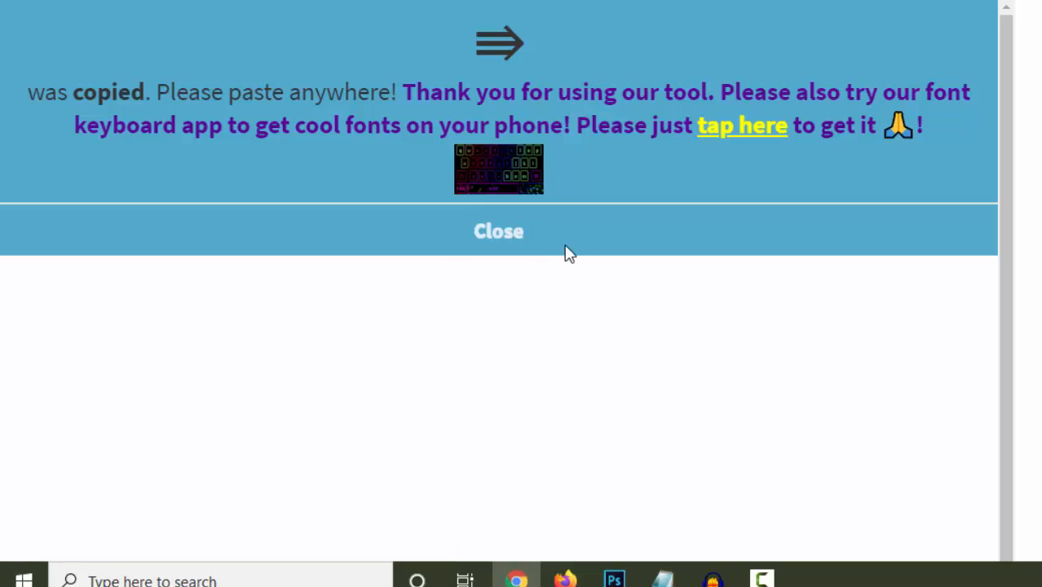
drag(526, 42, 485, 39)
right_click(486, 39)
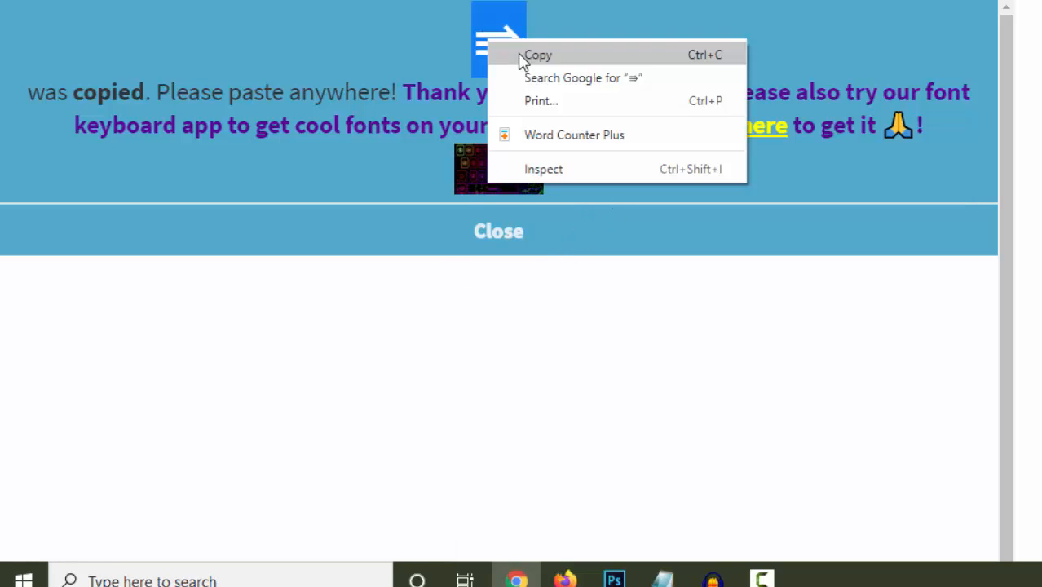
click(519, 55)
Step: Switch to Notepad and paste the ⇛ symbol before each of the five "Box content" lines in the Pors box
click(663, 579)
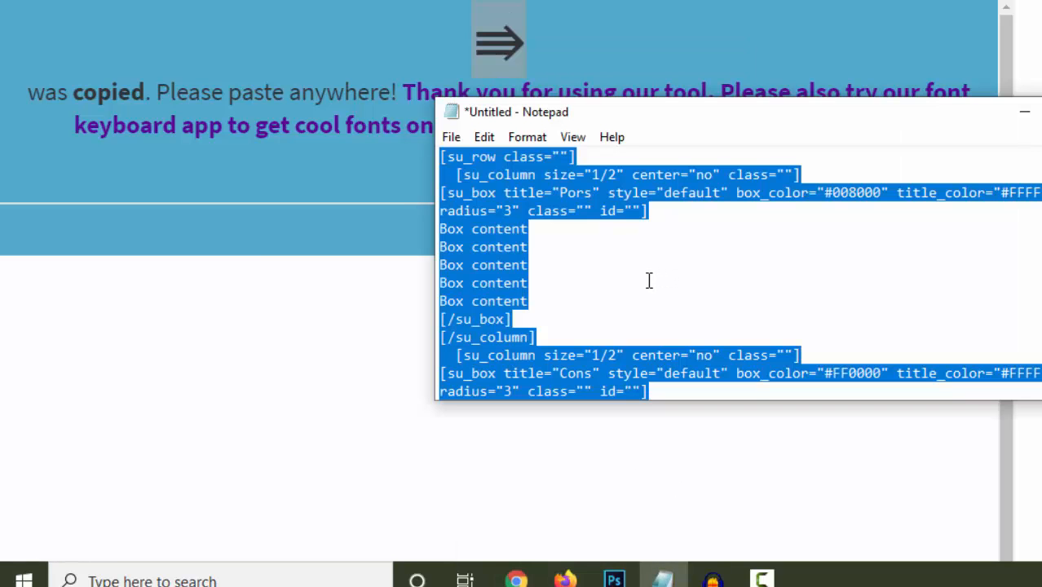
click(565, 259)
click(441, 229)
key(ctrl+v)
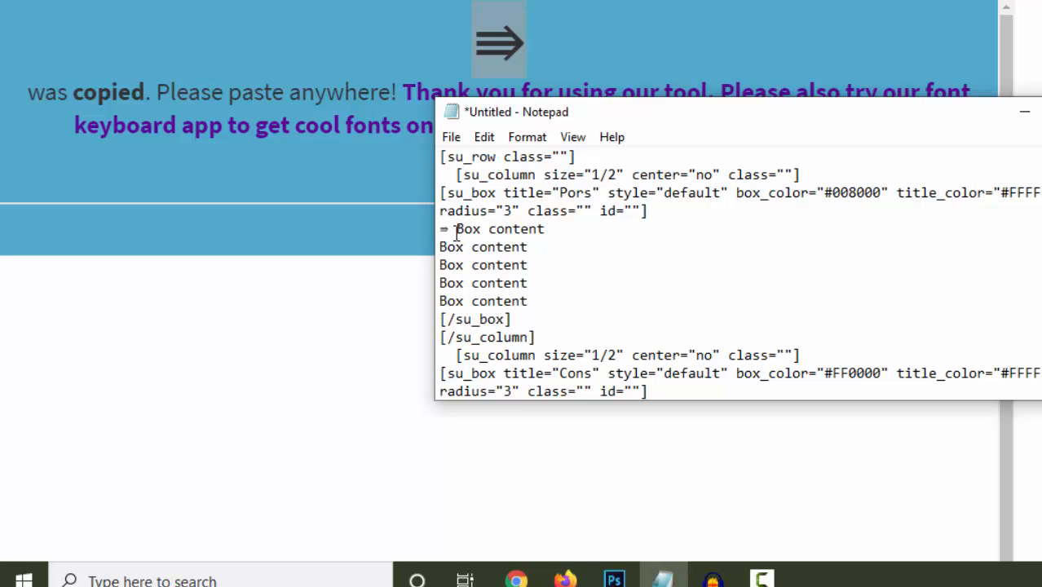
drag(456, 232, 431, 233)
click(441, 247)
key(ctrl+v)
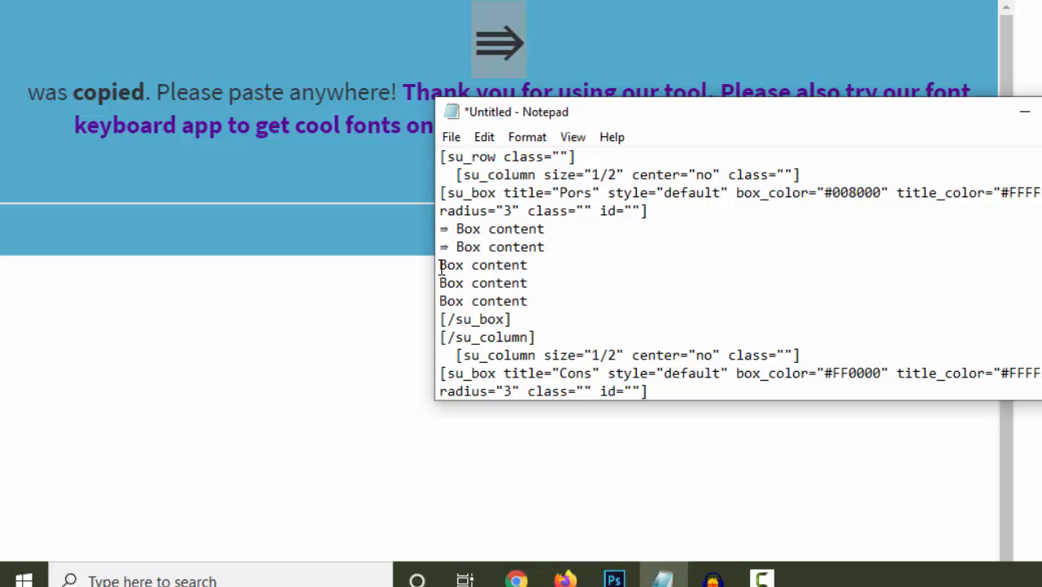
click(441, 265)
key(ctrl+v)
click(441, 283)
key(ctrl+v)
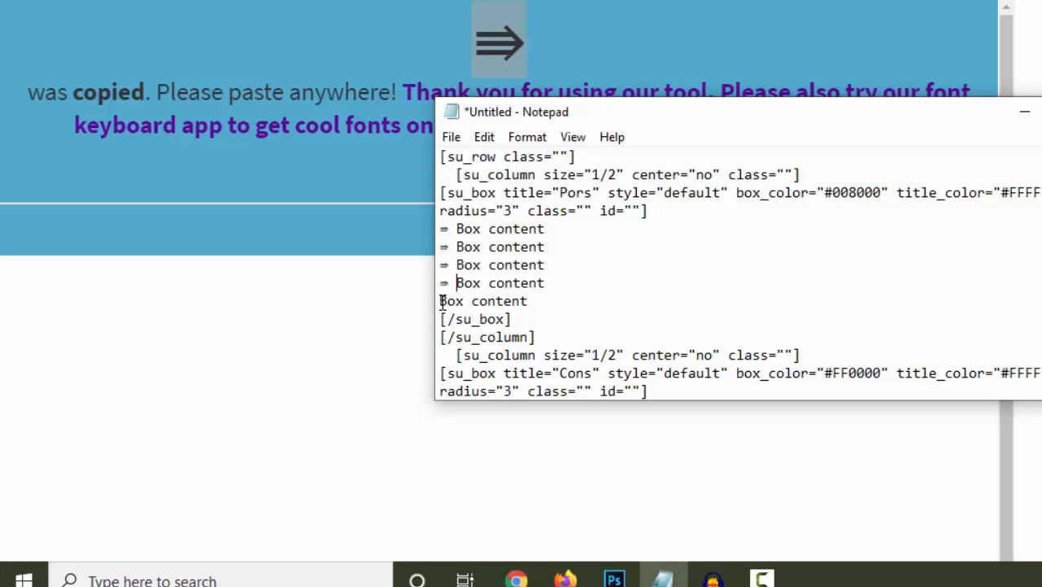
click(440, 301)
key(ctrl+v)
Step: Copy the five arrowed "Box content" lines of the Pors box over the content lines of the Cons box
drag(555, 301, 429, 228)
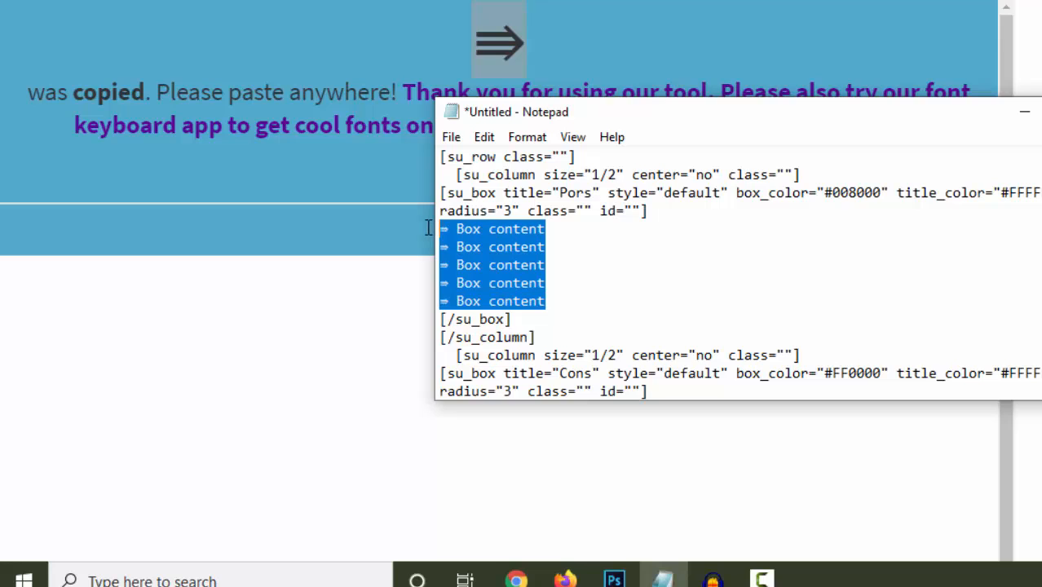
scroll(585, 253, down, 3)
drag(540, 319, 428, 256)
key(ctrl+v)
Step: Copy the complete su_row shortcode from Notepad and replace the old su_row block in the WordPress post with it
key(ctrl+a)
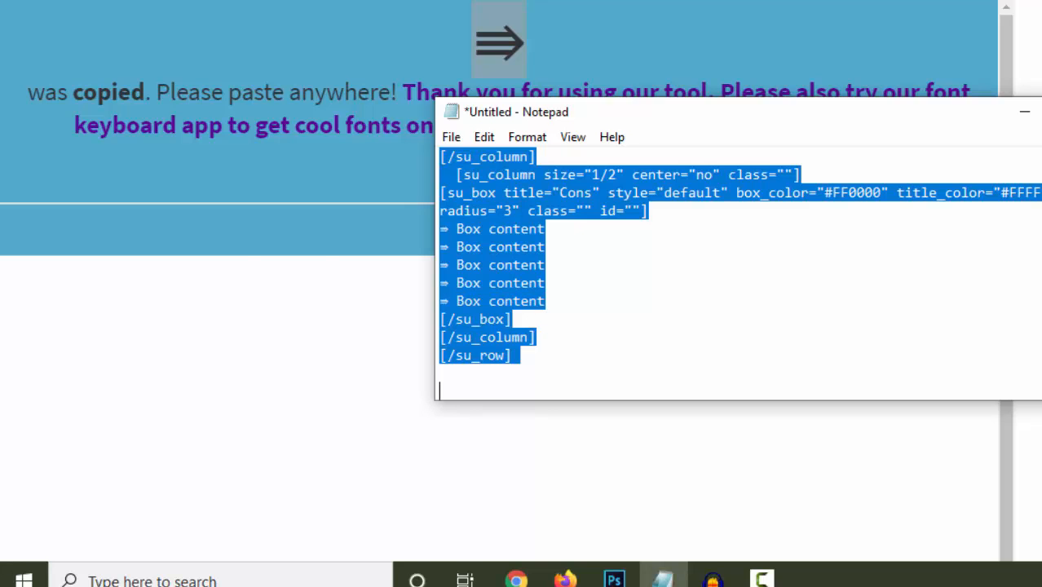
key(alt+Tab)
scroll(326, 294, down, 3)
scroll(210, 350, up, 2)
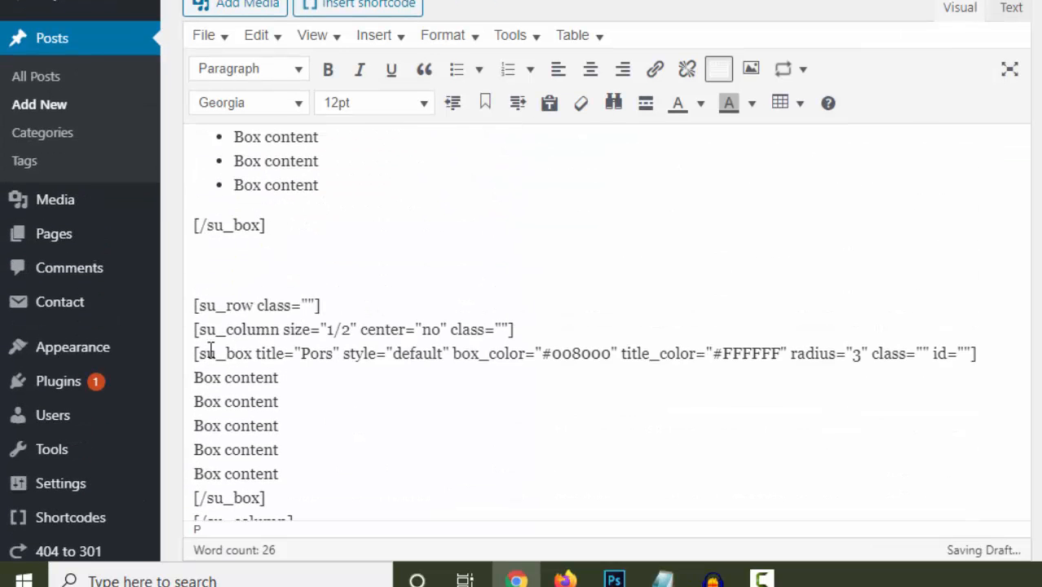
drag(198, 310, 289, 261)
key(ctrl+v)
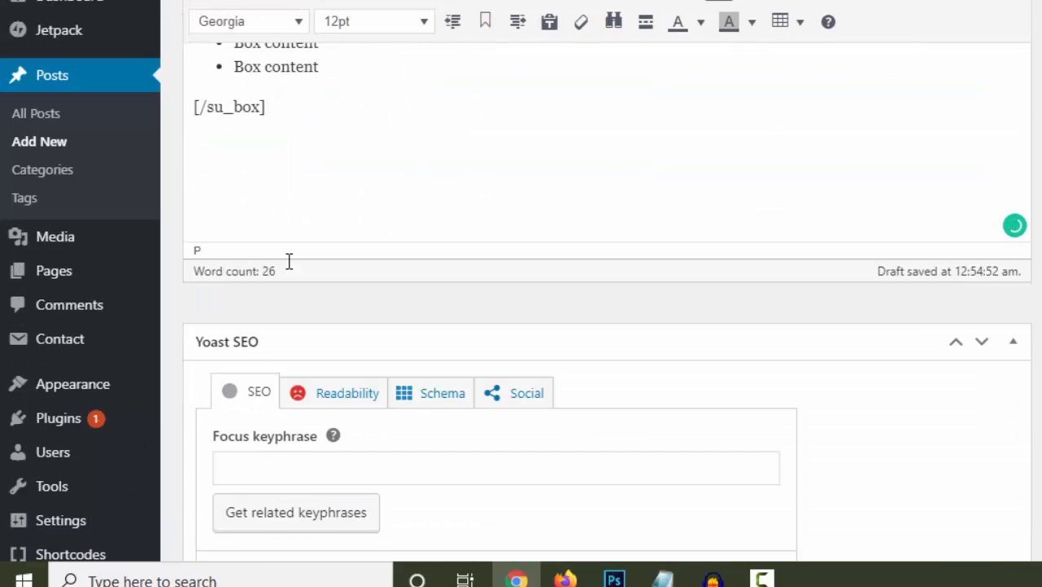
key(BackSpace)
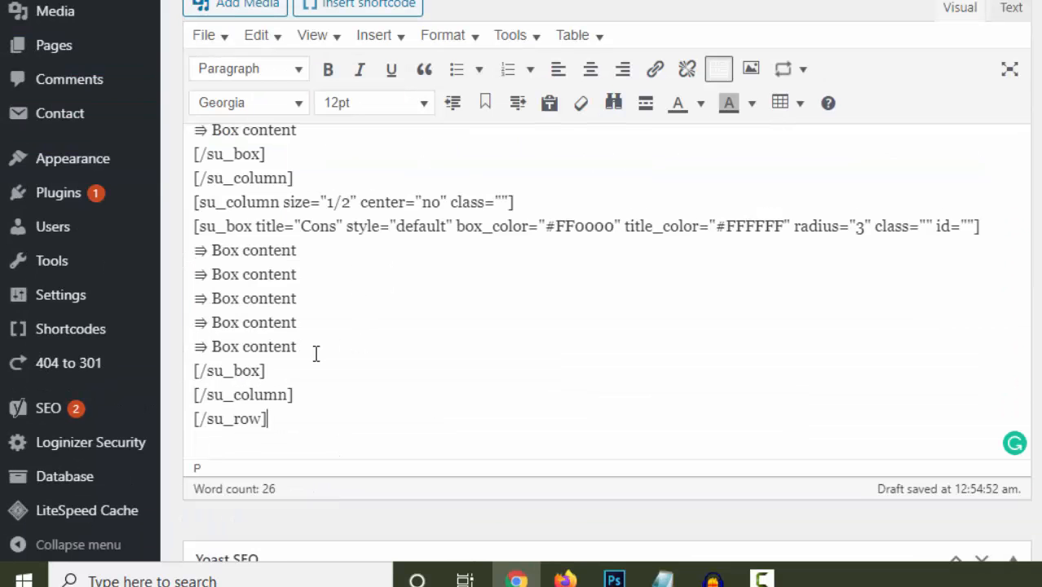
Step: Make the arrows of the first two Cons content lines red and bold
scroll(317, 353, up, 1)
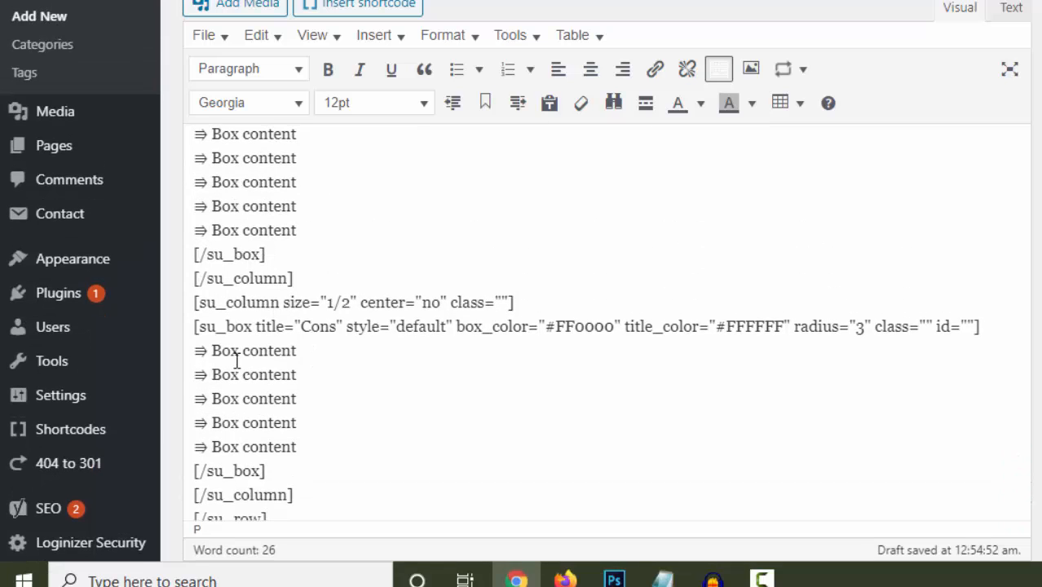
drag(210, 356, 195, 351)
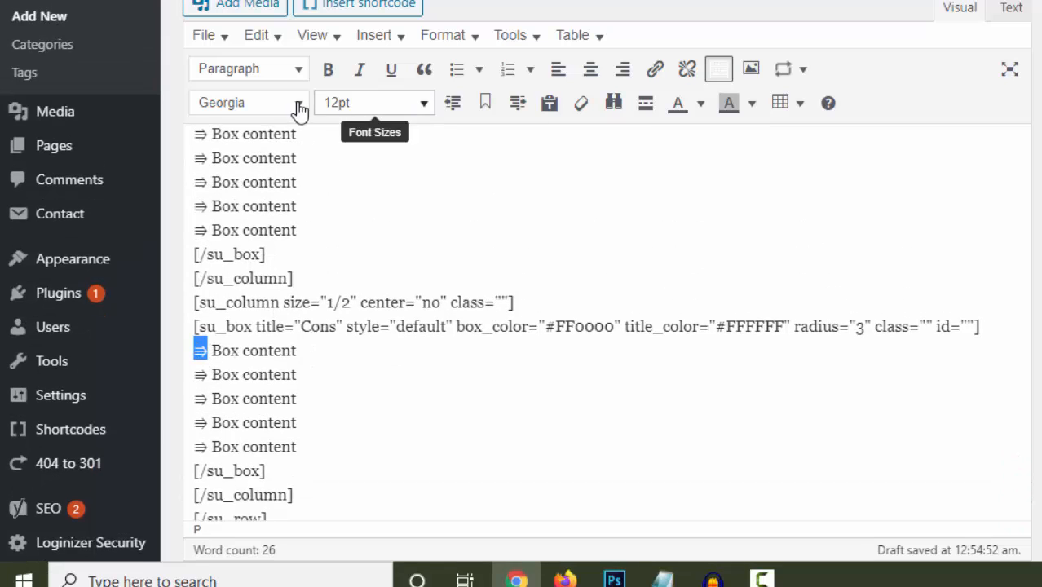
click(710, 114)
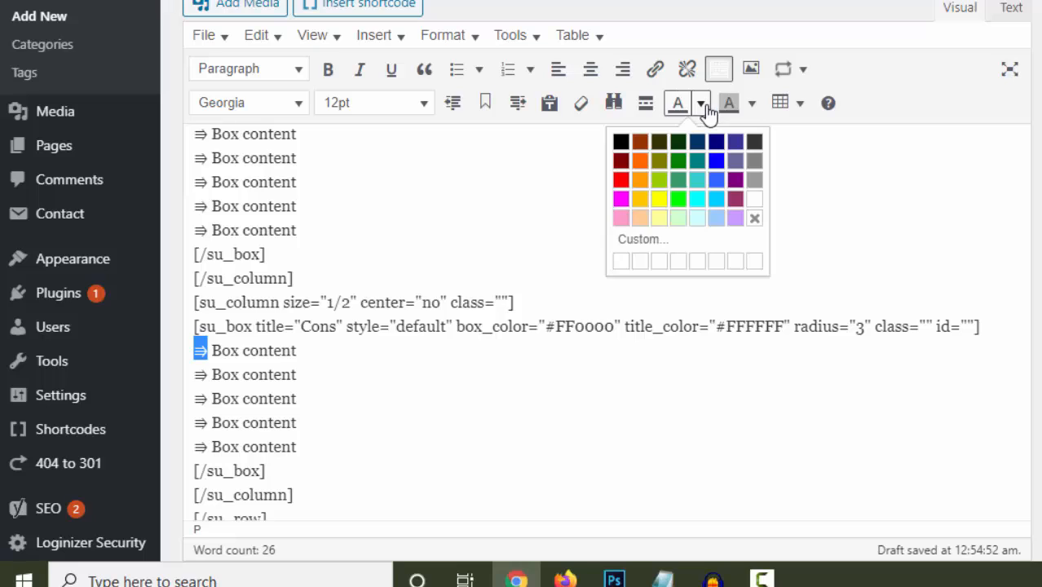
click(622, 178)
click(215, 375)
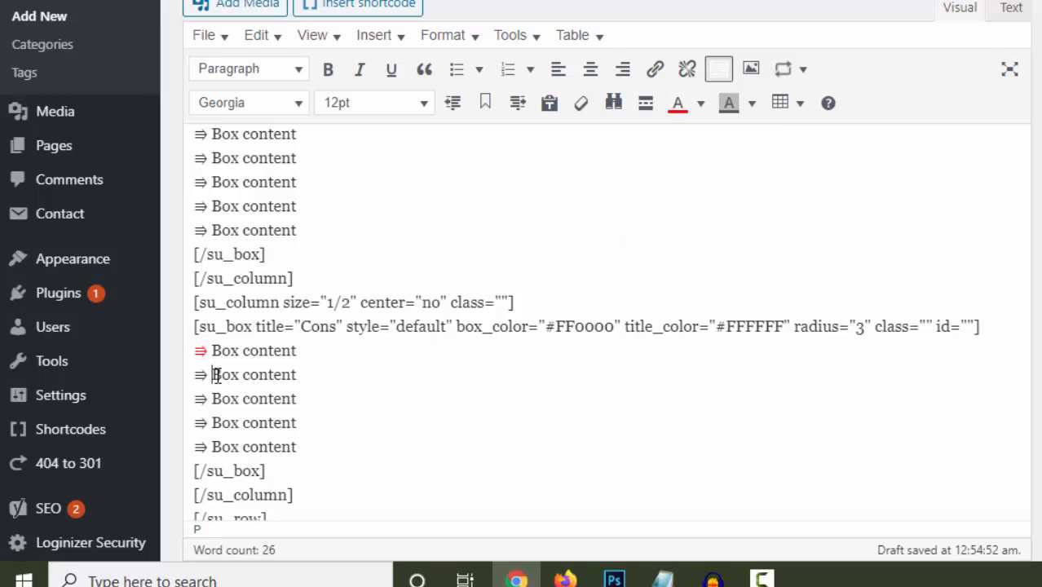
double_click(209, 374)
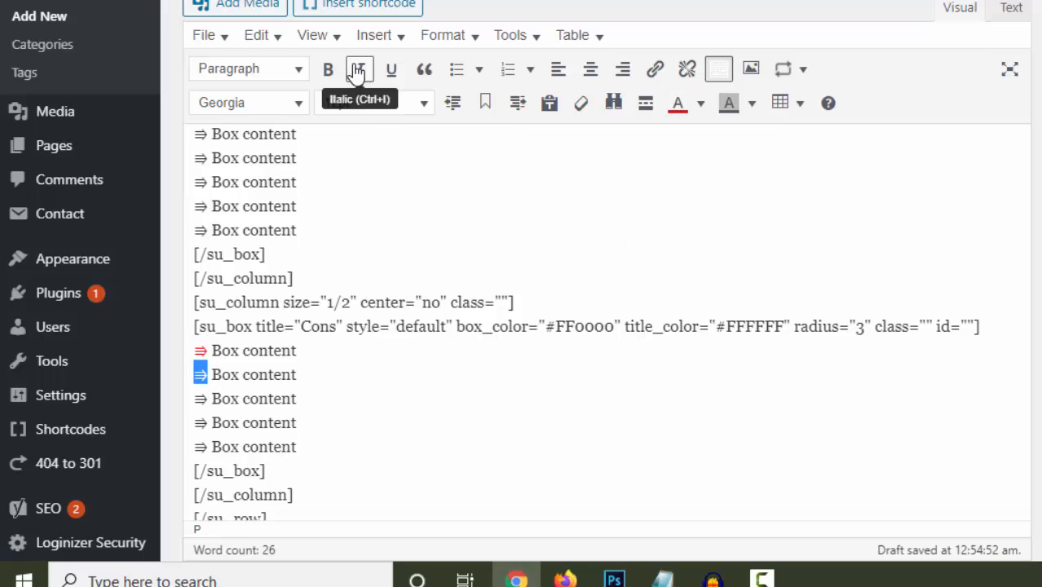
click(329, 70)
click(678, 115)
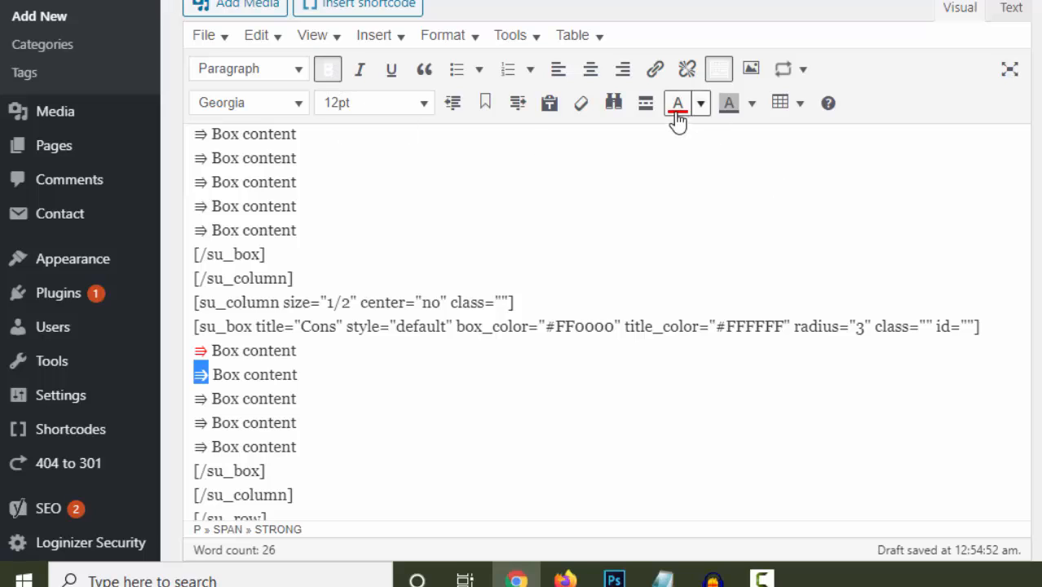
double_click(201, 350)
click(338, 69)
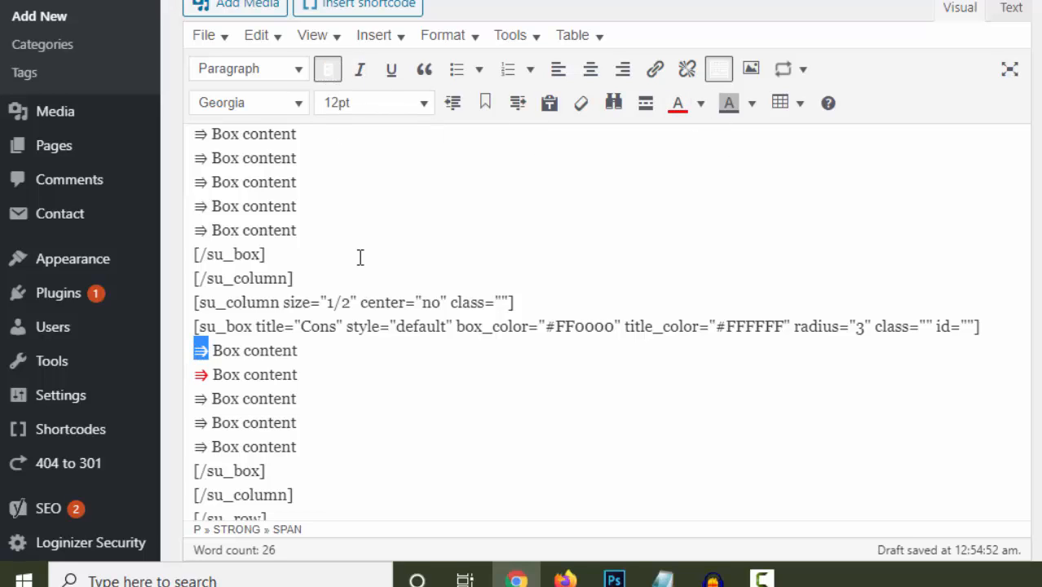
Step: Make the remaining three Cons arrows bold red and the Pors arrows bold green
drag(209, 397, 194, 374)
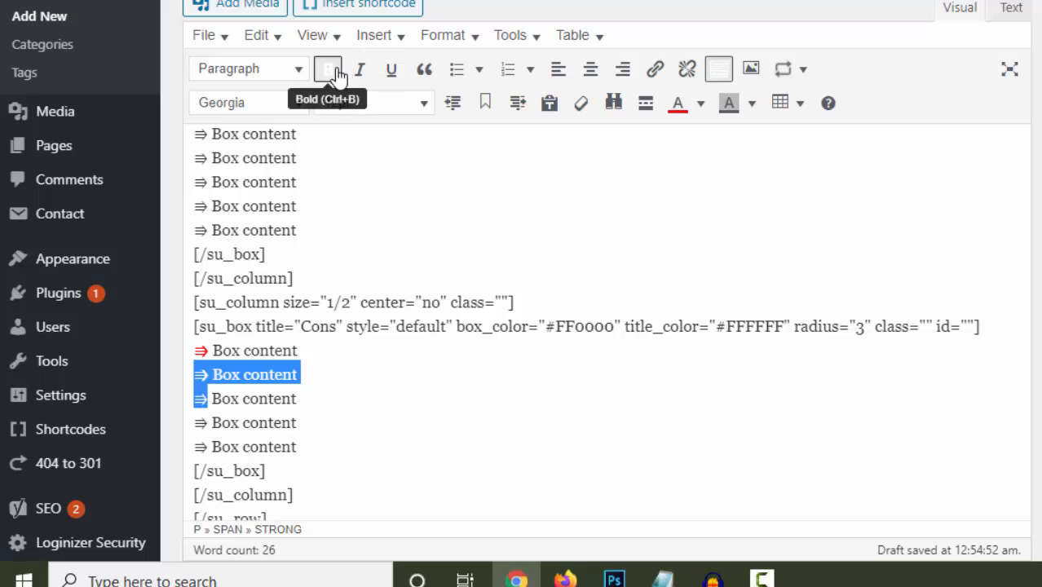
scroll(398, 351, up, 3)
click(398, 352)
scroll(398, 352, down, 5)
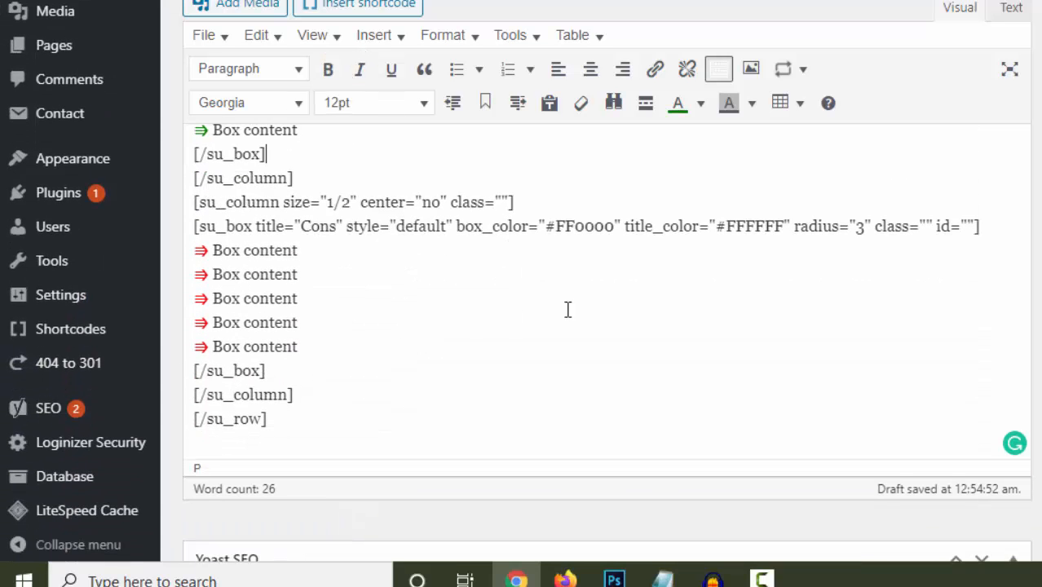
scroll(694, 281, up, 6)
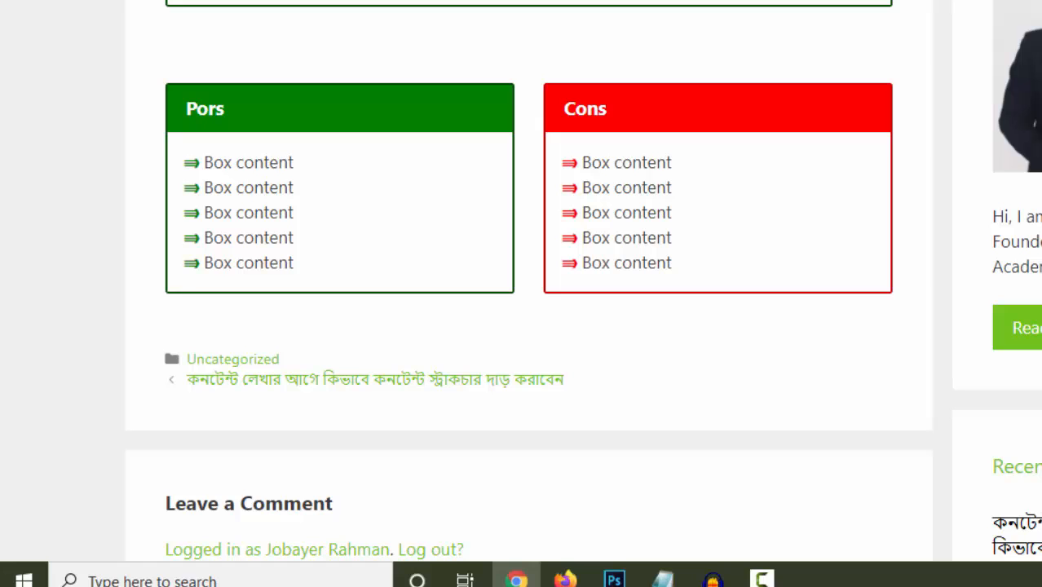
Step: Review the post's shortcode and its Pors and Cons preview, and browse the gallery of available shortcodes
key(ctrl+Tab)
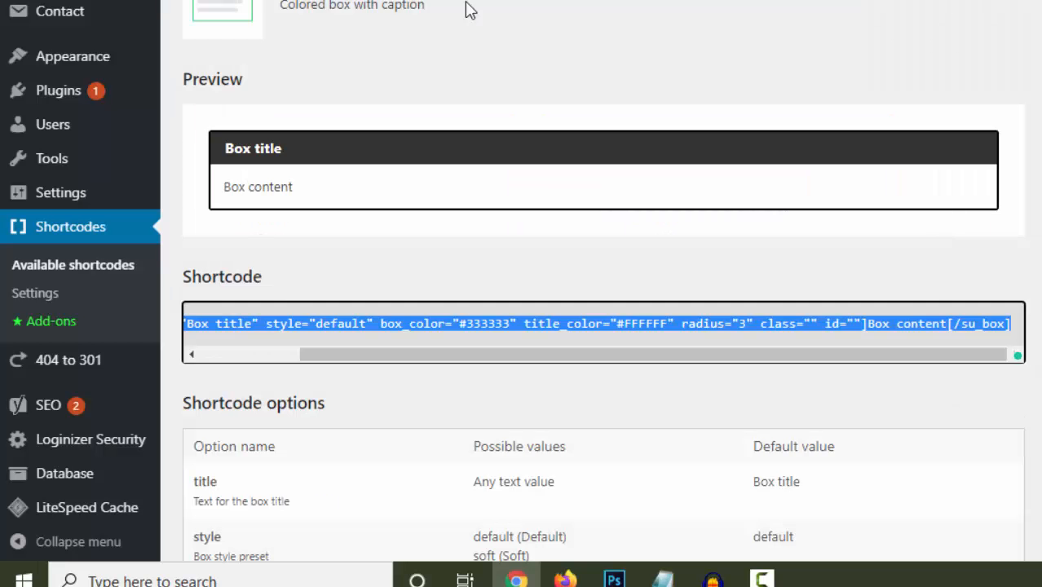
key(ctrl+Tab)
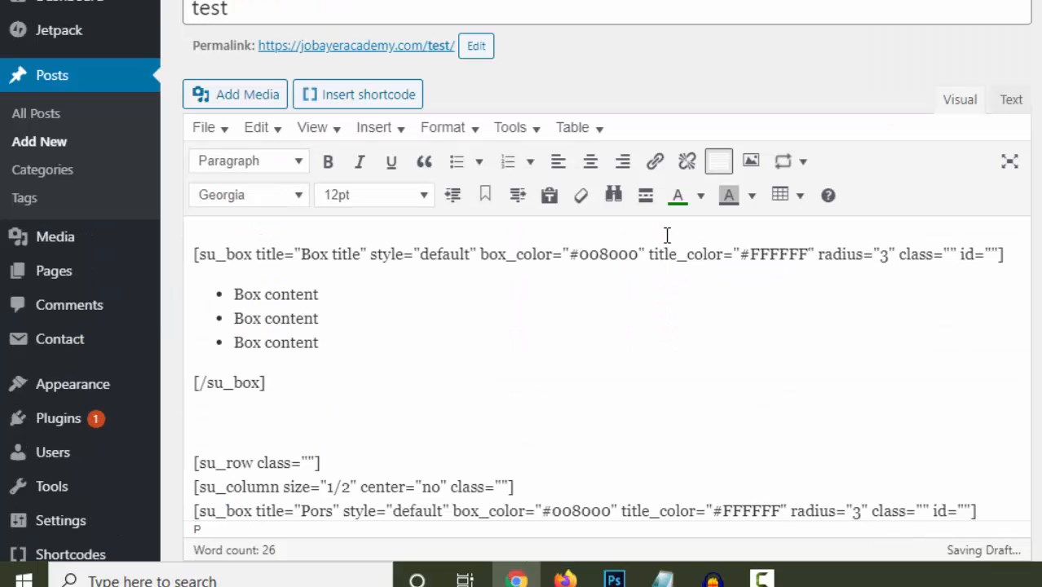
key(ctrl+Tab)
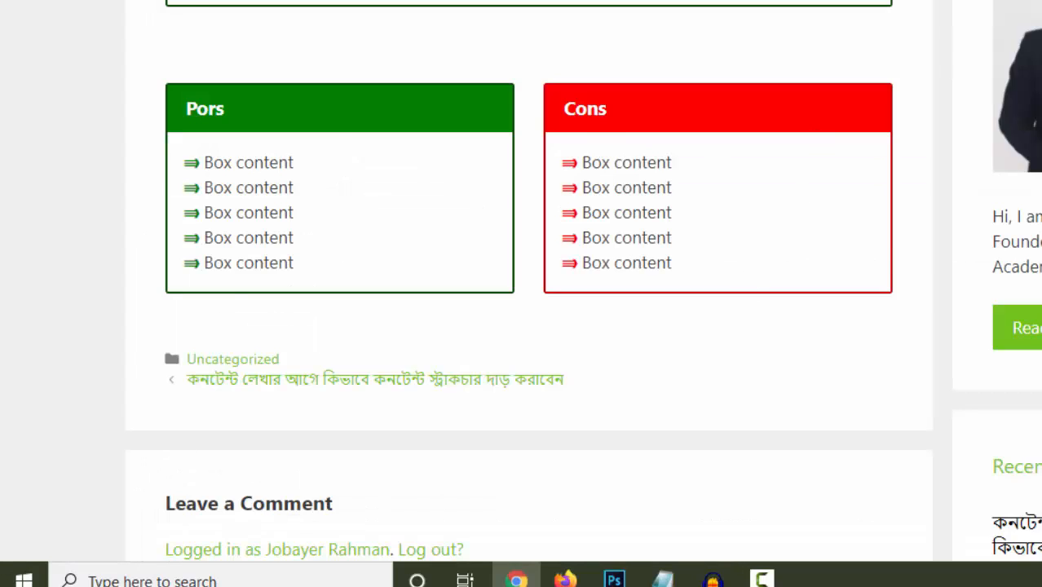
key(ctrl+shift+Tab)
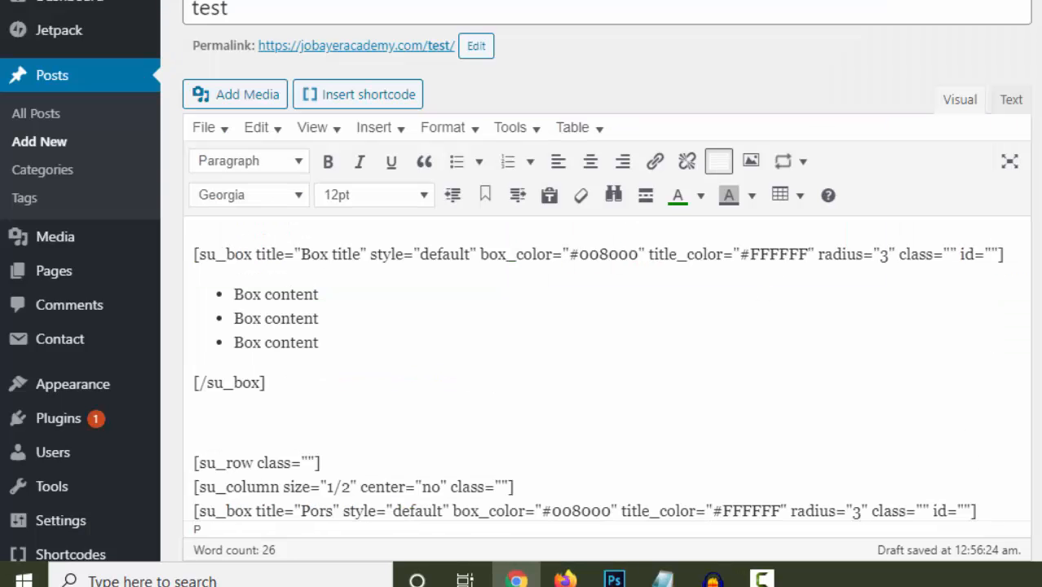
key(ctrl+shift+Tab)
key(ctrl+shift+Tab)
key(ctrl+Tab)
key(ctrl+shift+Tab)
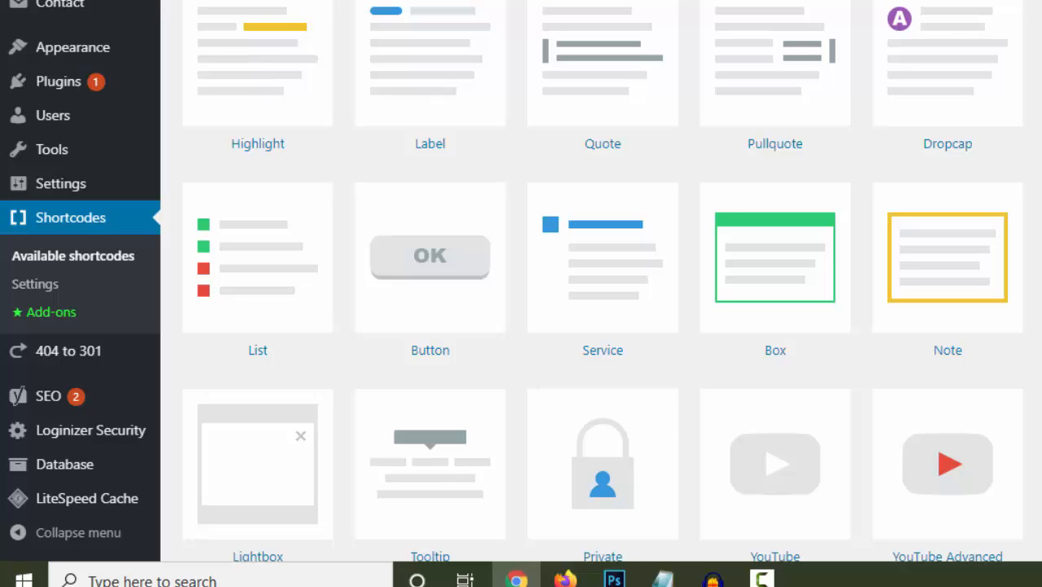
scroll(601, 278, down, 2)
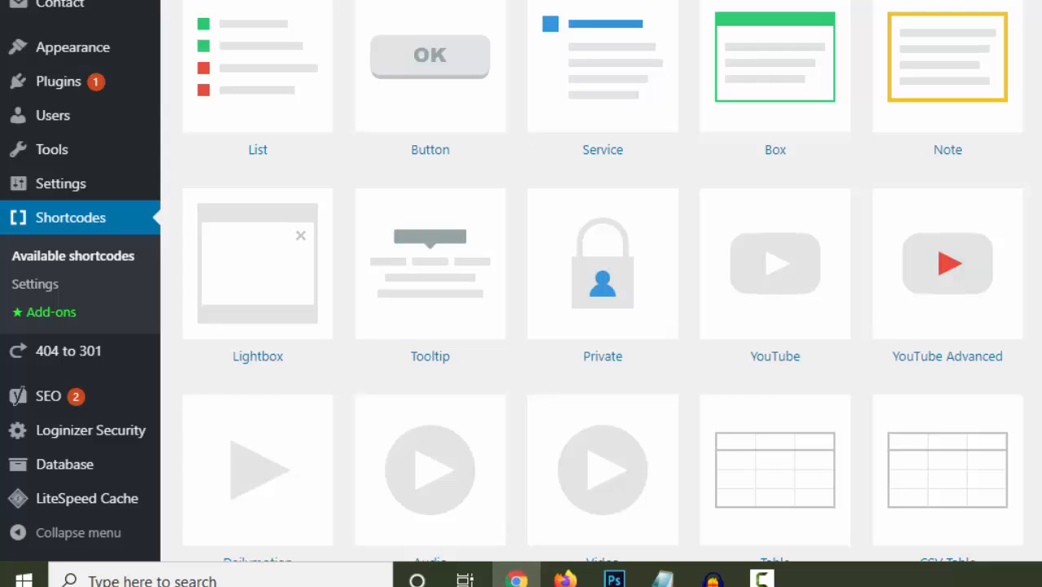
scroll(965, 321, down, 4)
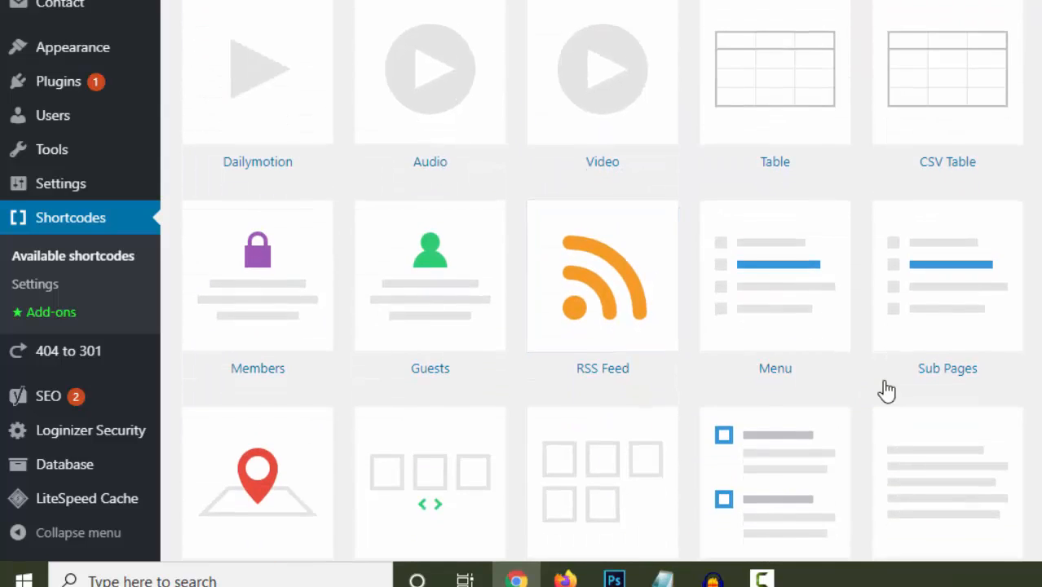
Step: Open the Tabs shortcode from the gallery of available shortcodes and copy its complete su_tabs code
scroll(981, 265, down, 2)
scroll(981, 265, up, 15)
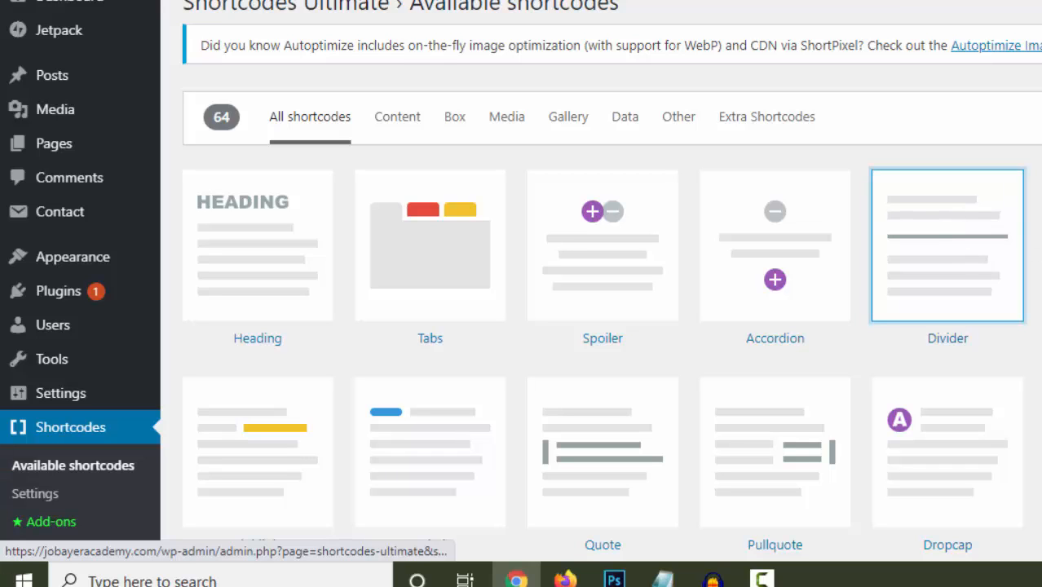
scroll(522, 293, down, 2)
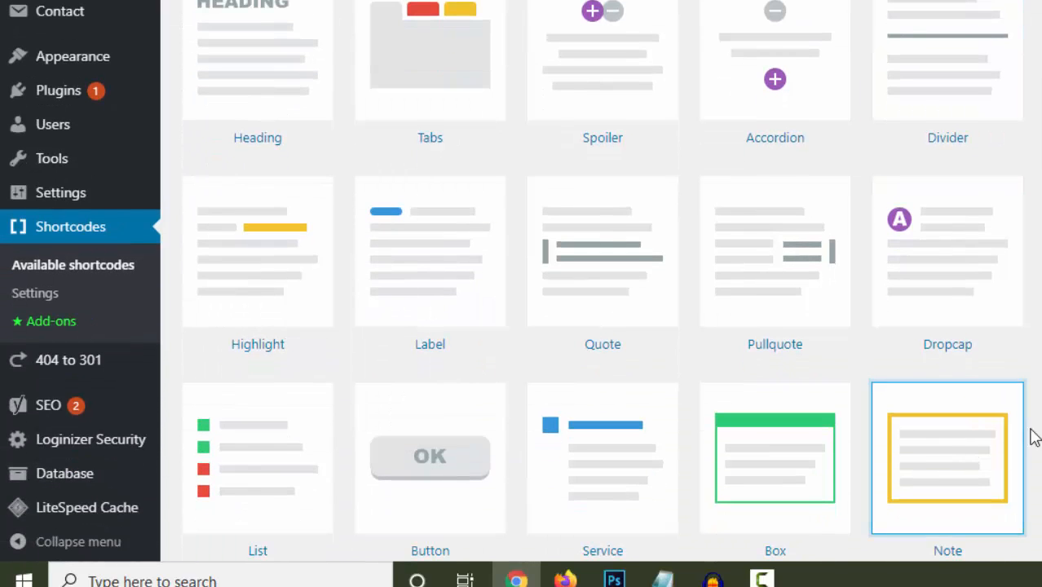
scroll(955, 373, down, 1)
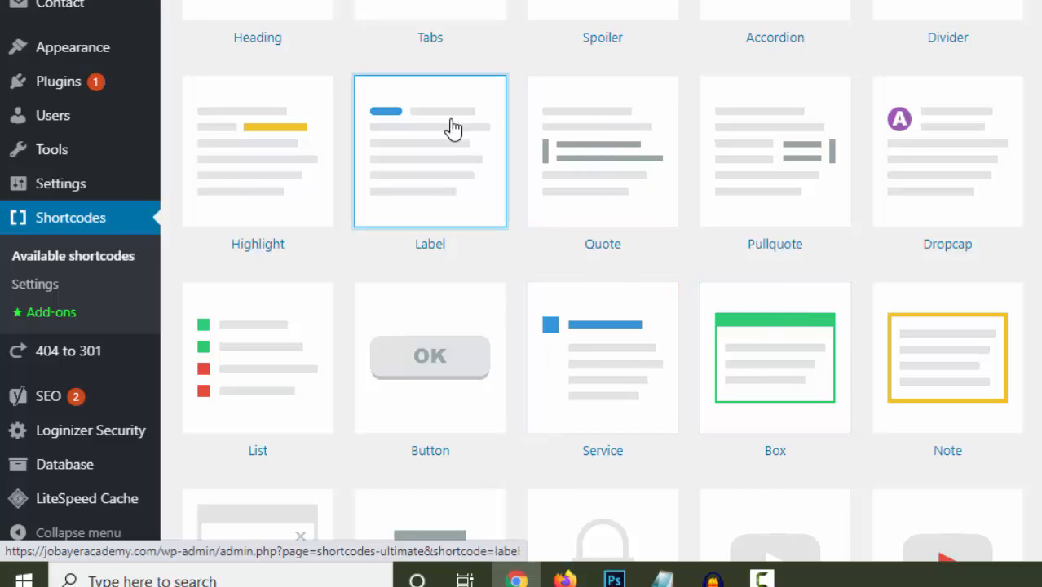
scroll(330, 244, up, 1)
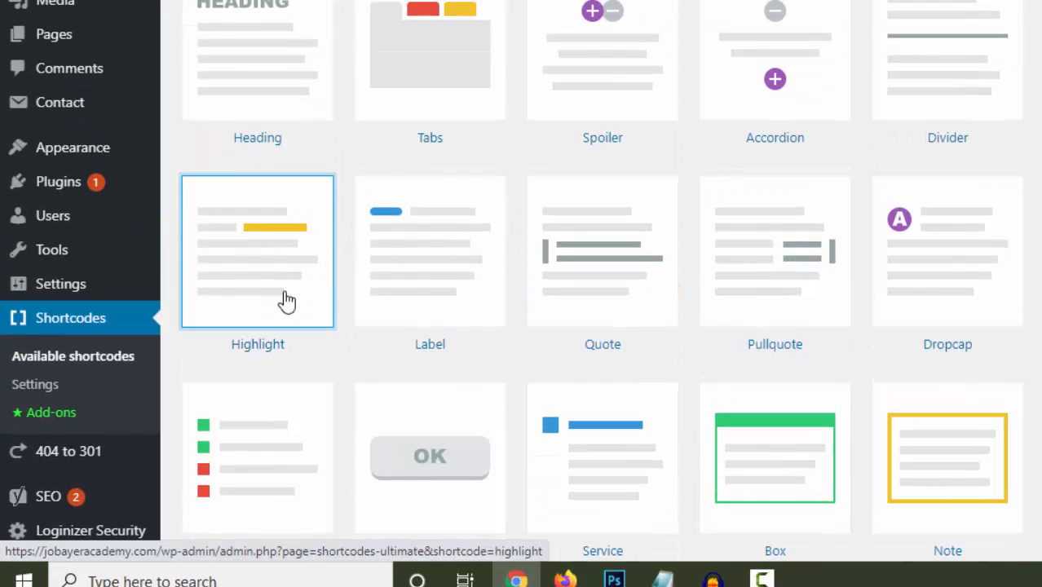
scroll(285, 303, up, 1)
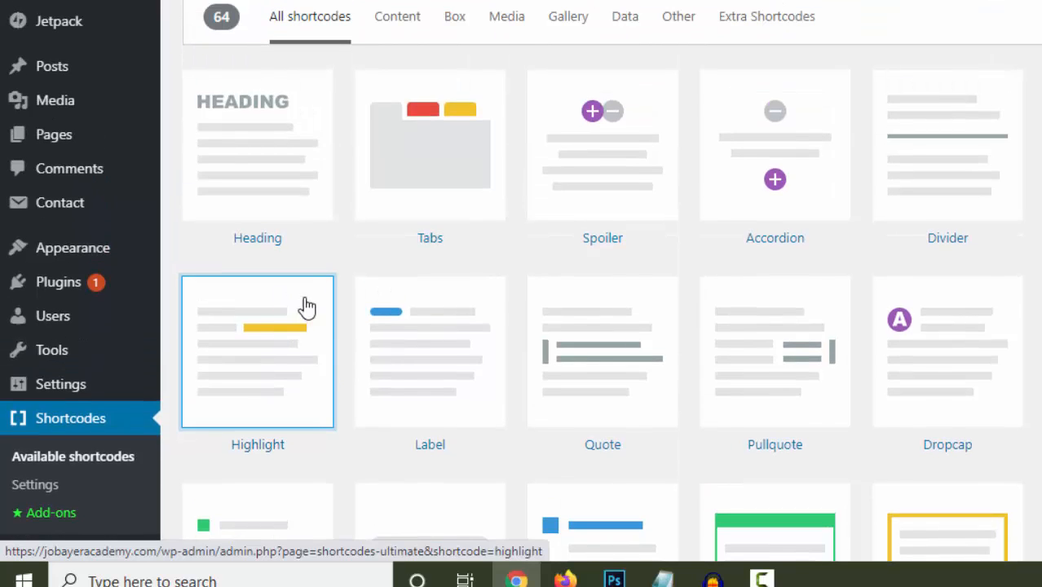
click(448, 161)
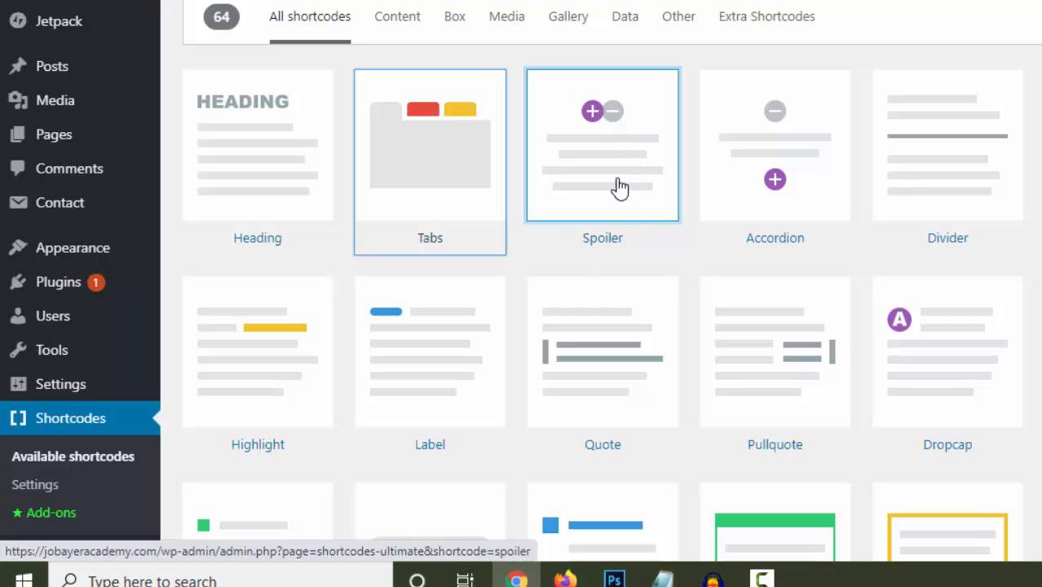
scroll(549, 200, down, 4)
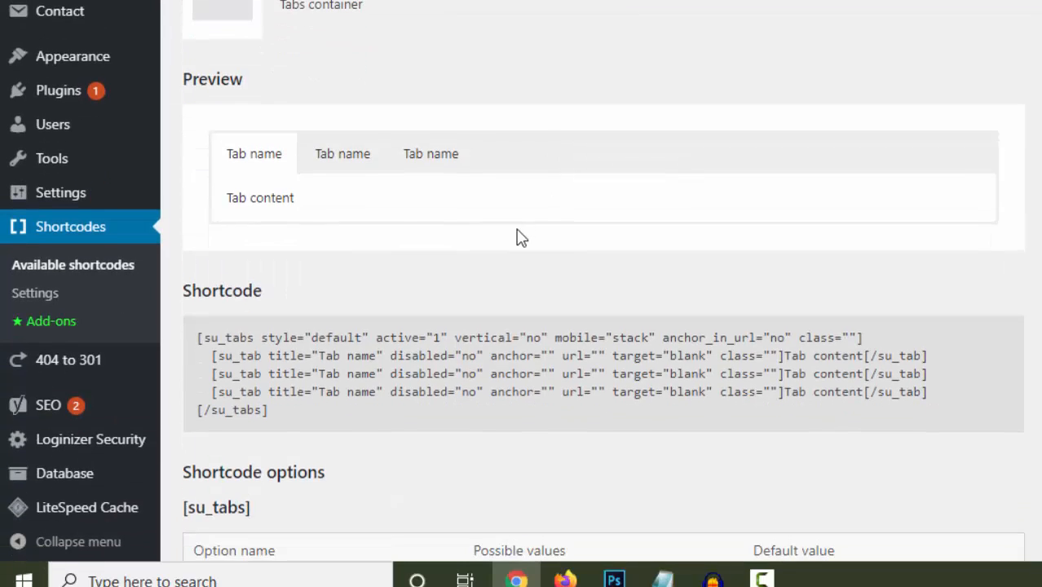
drag(279, 308, 196, 228)
key(ctrl+c)
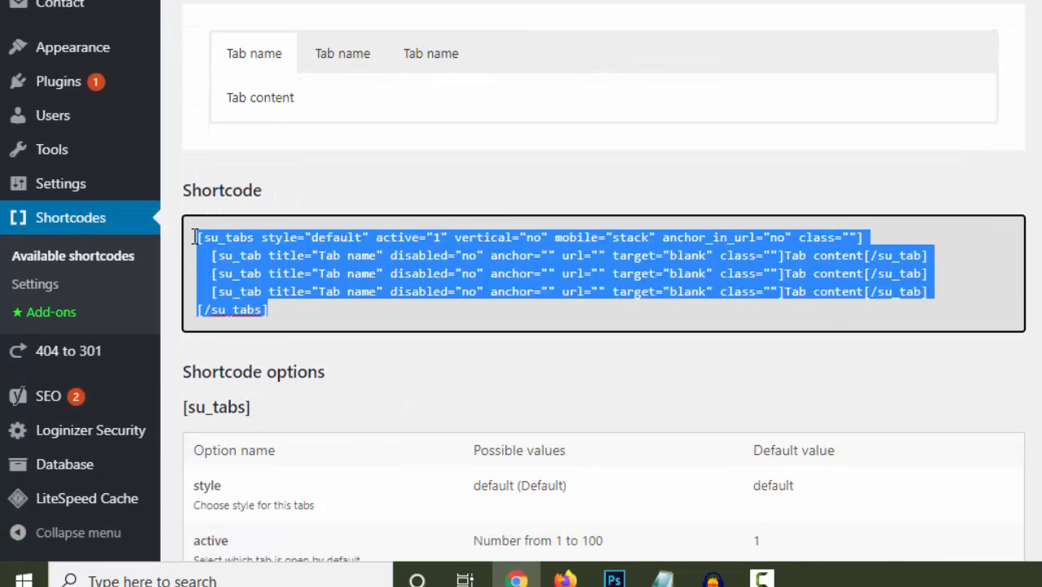
right_click(210, 246)
key(Escape)
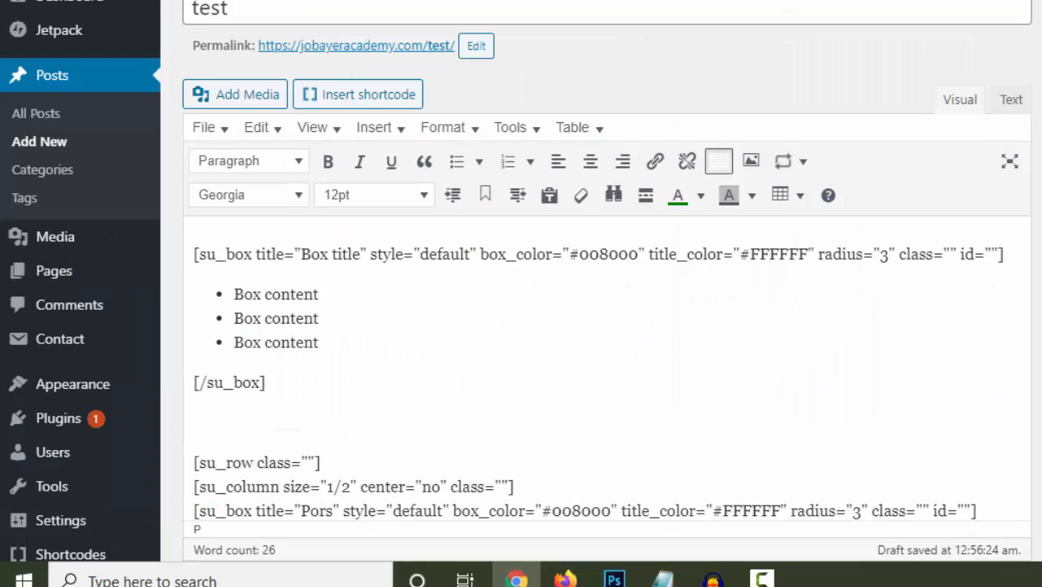
Step: Paste the su_tabs shortcode into the test post, leaving a blank line below the closing su_row tag
scroll(593, 154, down, 8)
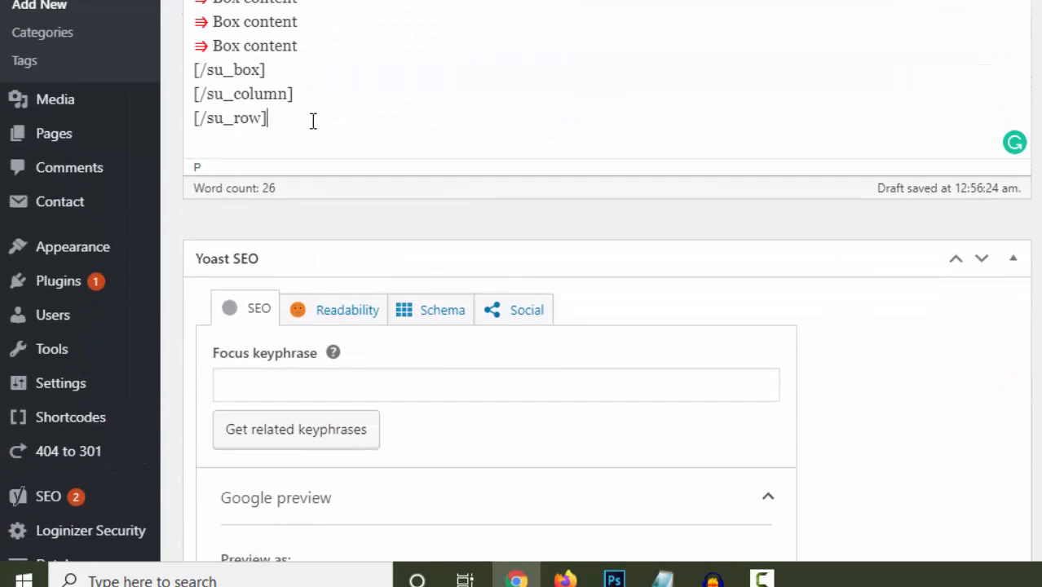
key(Return)
key(Return)
key(ctrl+v)
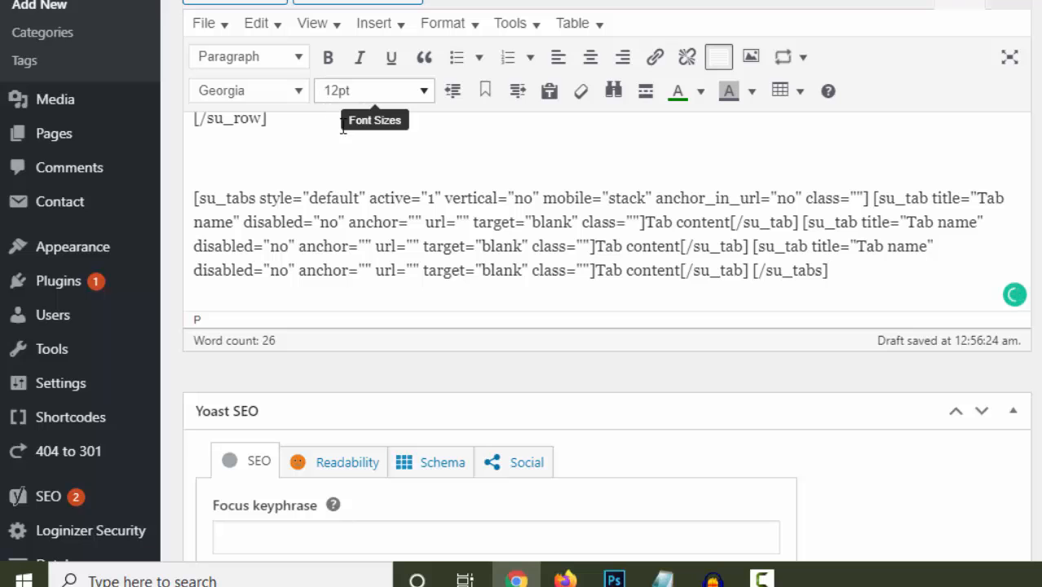
Step: Highlight the first tab's content text in the su_tabs code and view the tabs in the post preview
scroll(607, 326, up, 10)
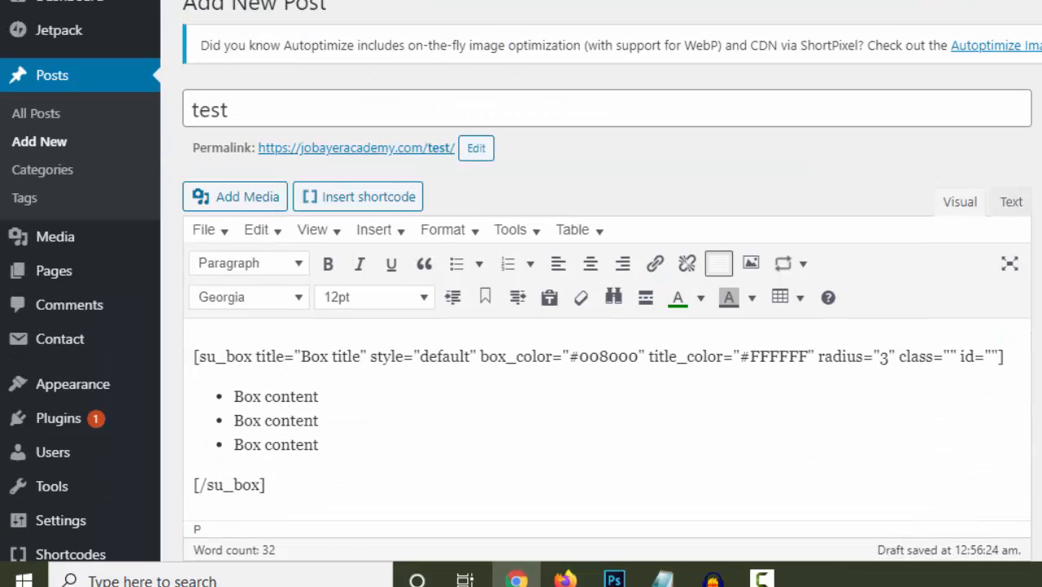
scroll(653, 318, down, 10)
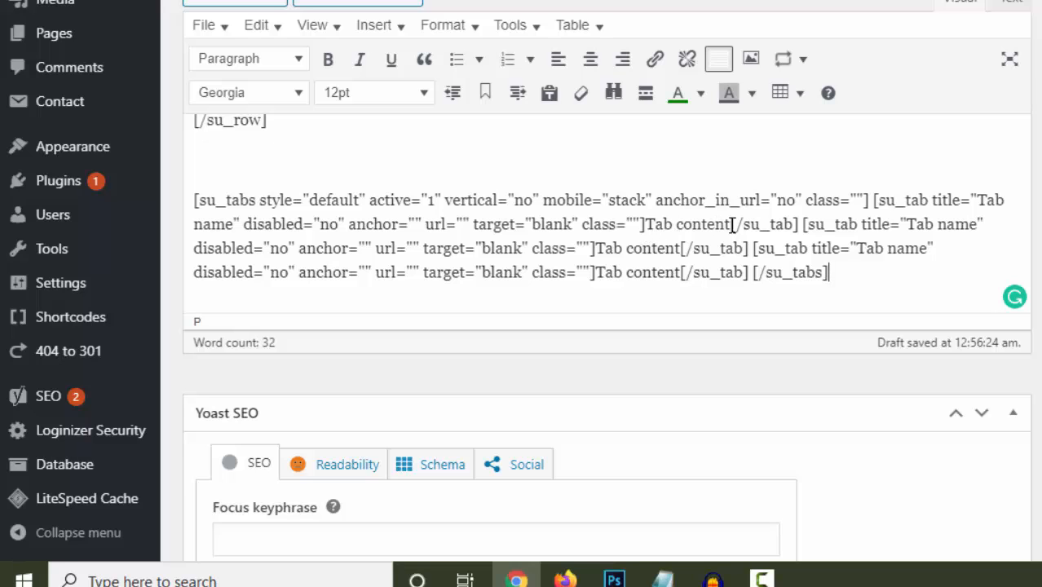
drag(732, 225, 662, 225)
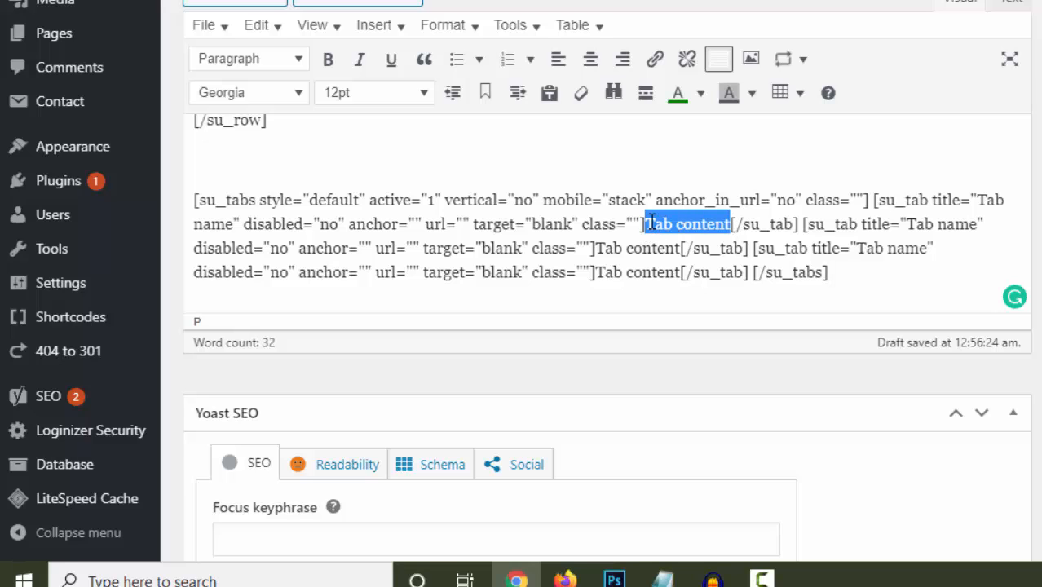
scroll(927, 191, up, 10)
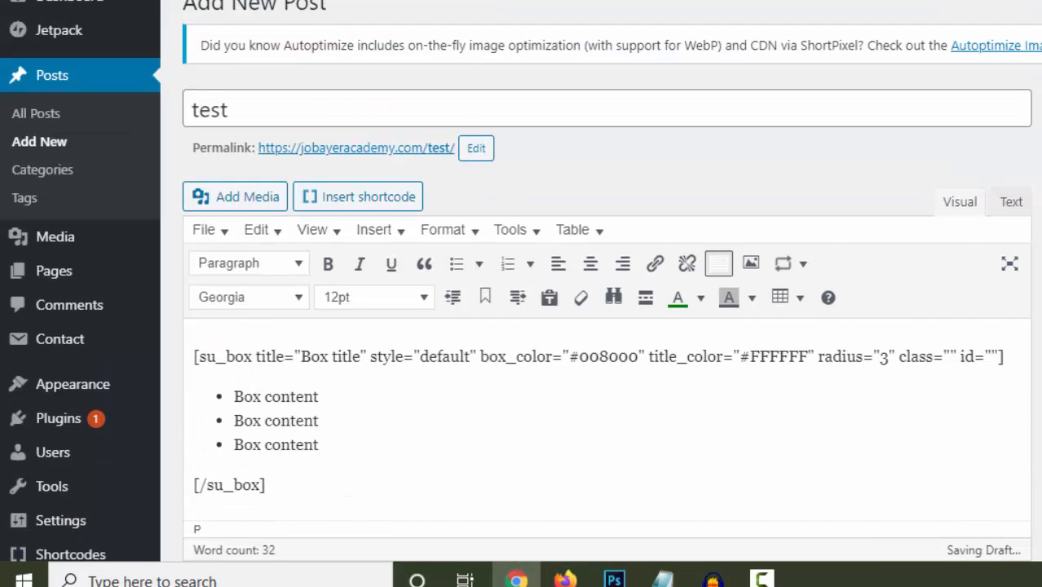
scroll(415, 172, up, 2)
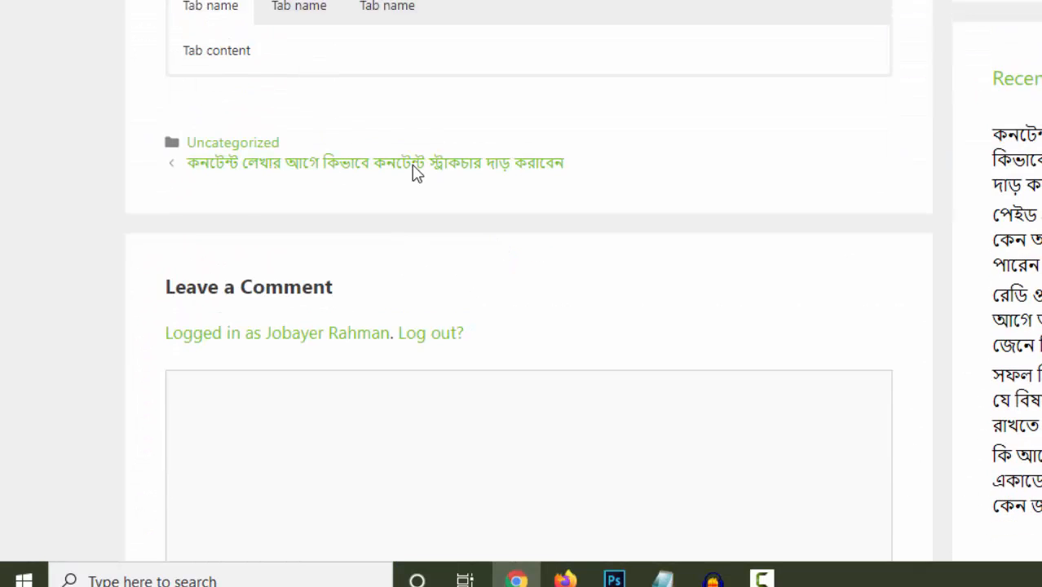
Step: Try the three tabs in the post preview, switching between them and highlighting their names and content
click(300, 98)
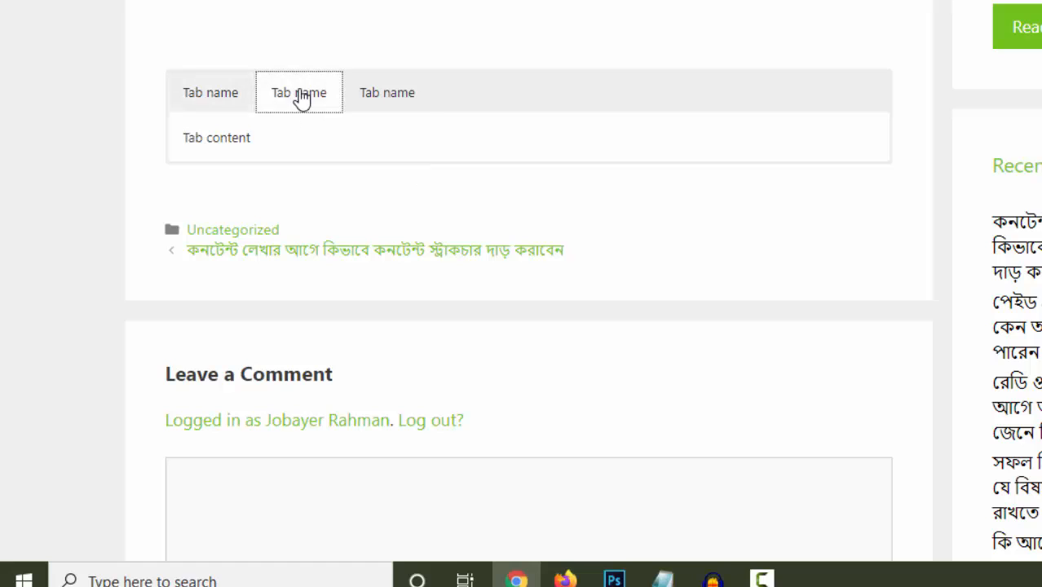
click(388, 96)
drag(248, 137, 184, 139)
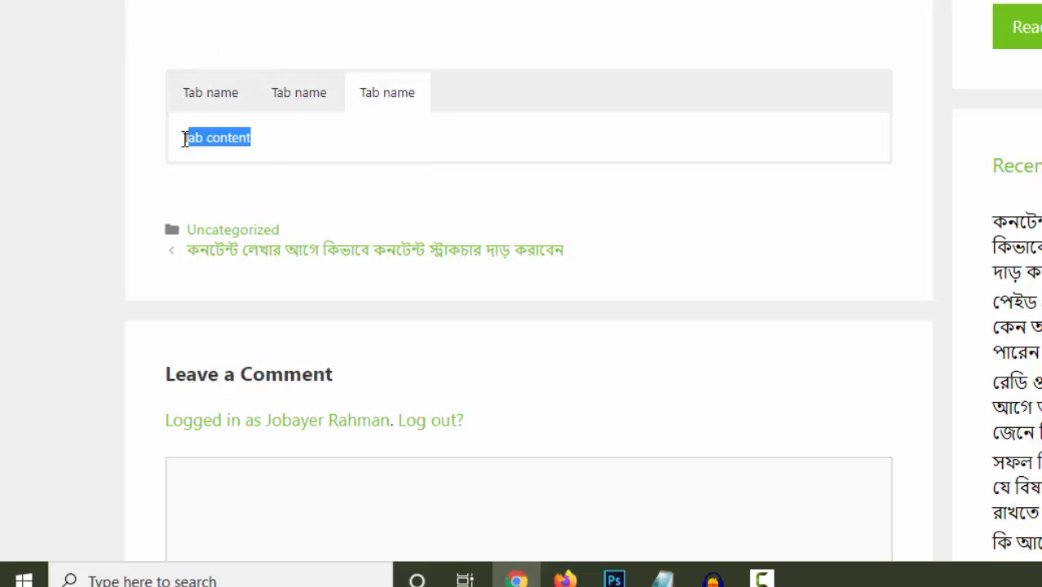
click(298, 99)
click(211, 98)
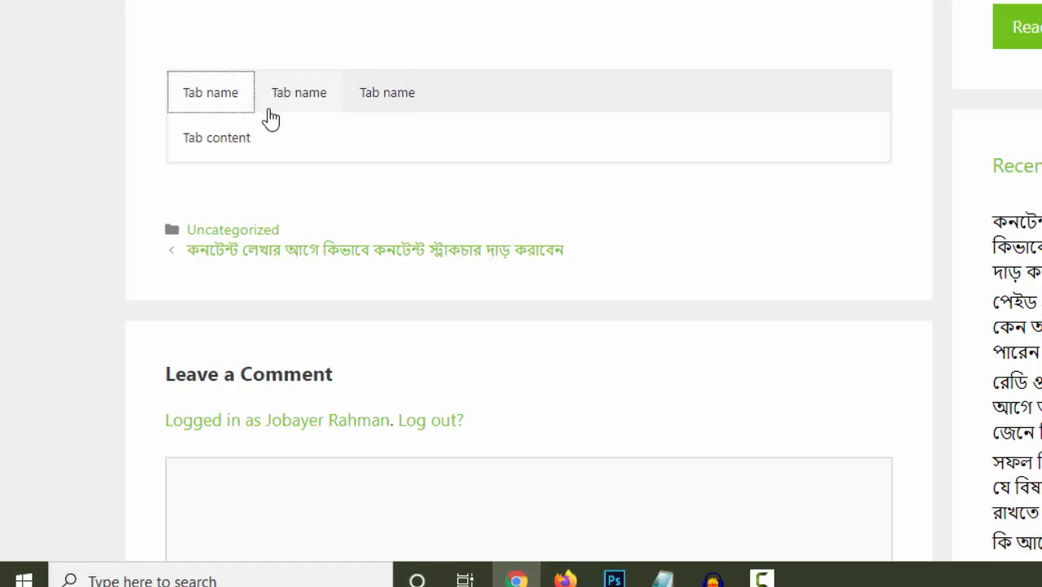
drag(435, 98, 190, 94)
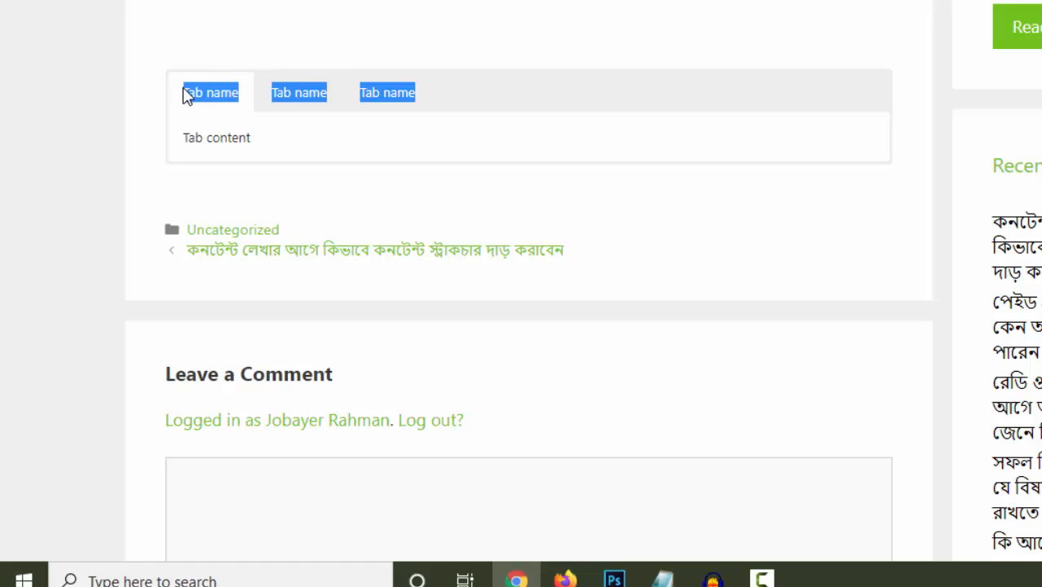
click(281, 51)
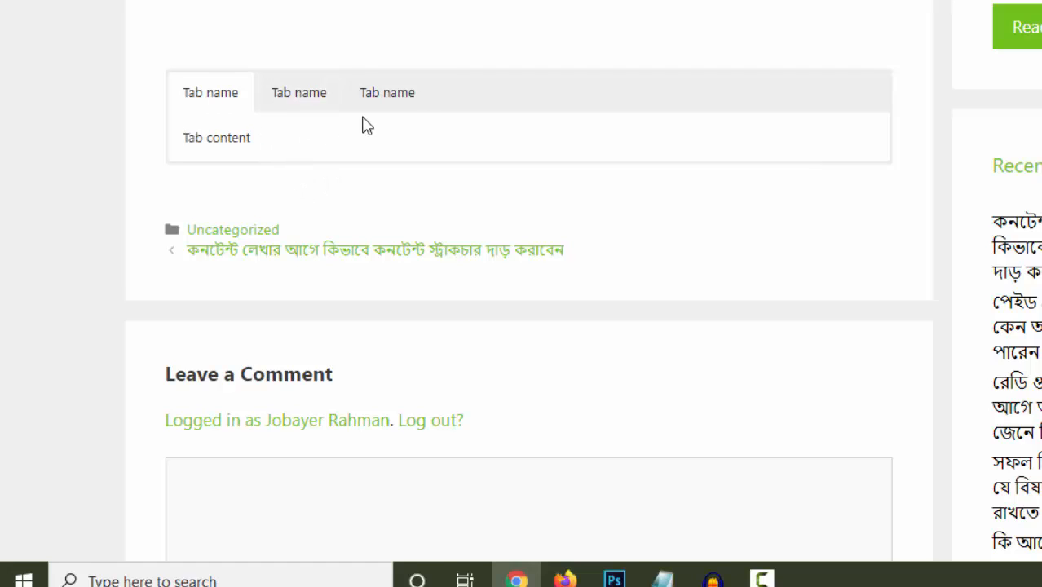
click(396, 99)
click(284, 98)
click(226, 98)
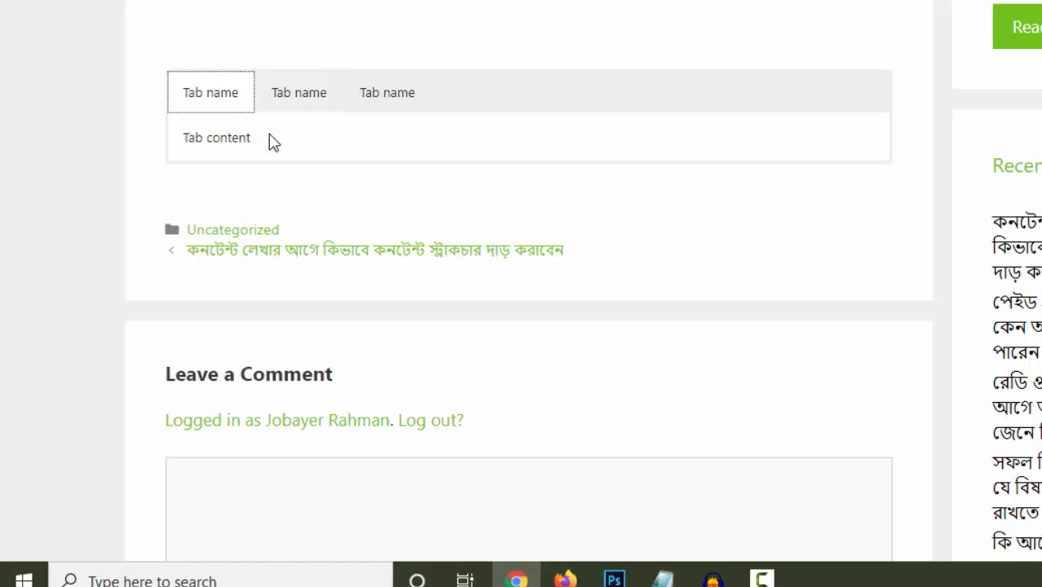
drag(257, 138, 185, 132)
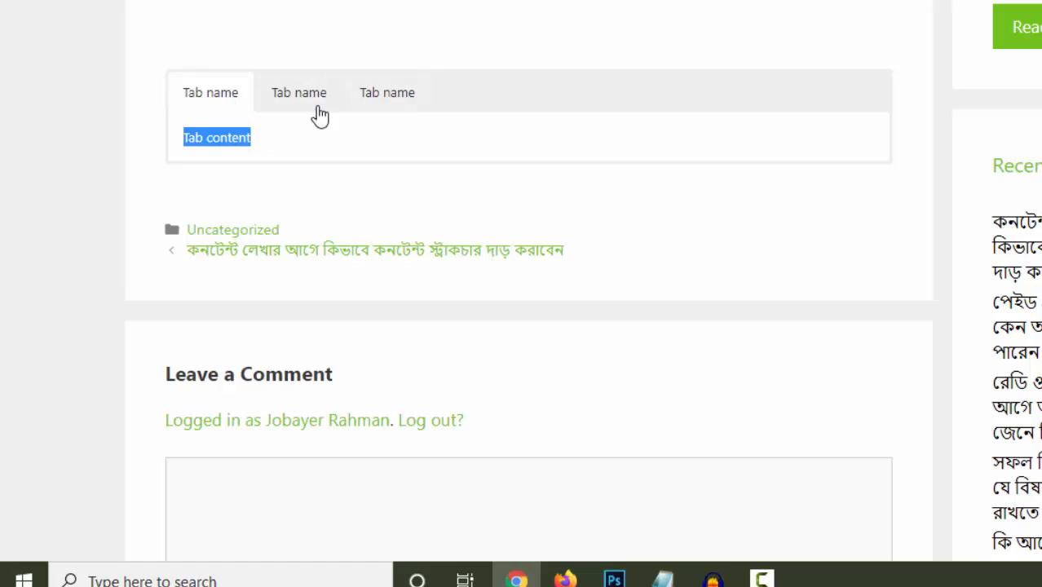
click(276, 142)
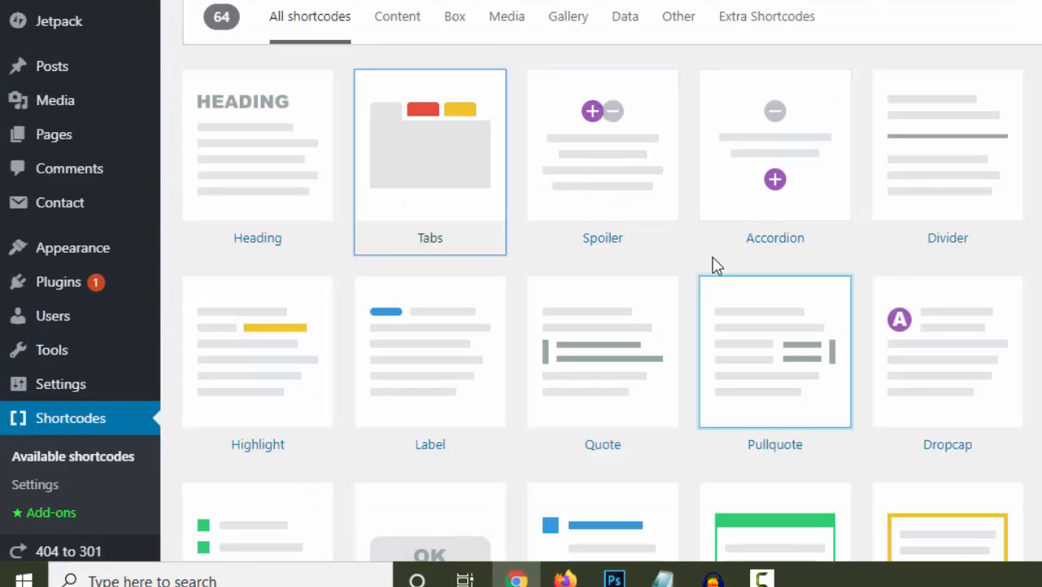
Step: Open the Spoiler shortcode's page from the gallery and copy its complete su_spoiler code
right_click(615, 167)
click(647, 174)
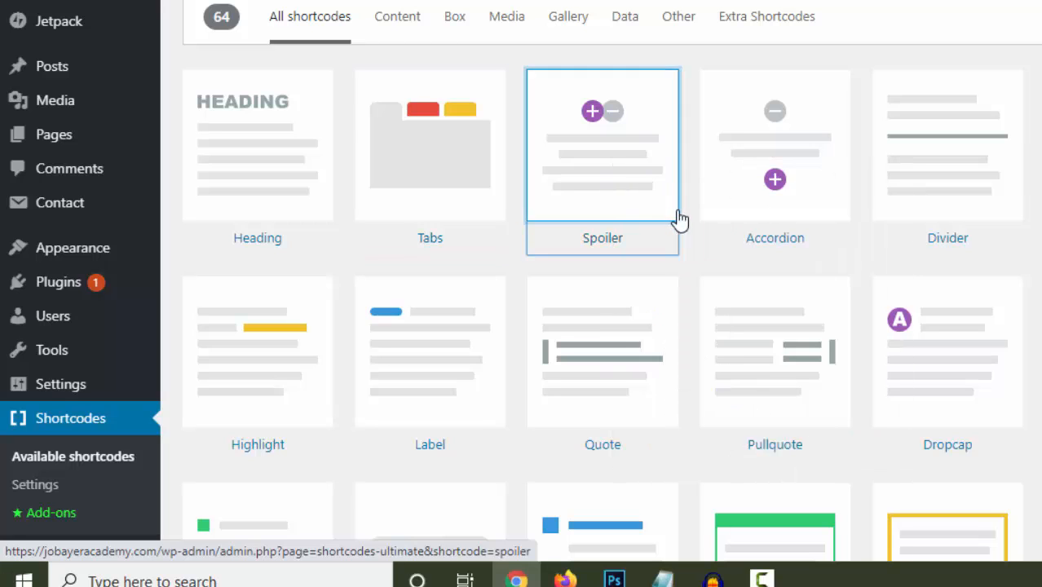
click(803, 229)
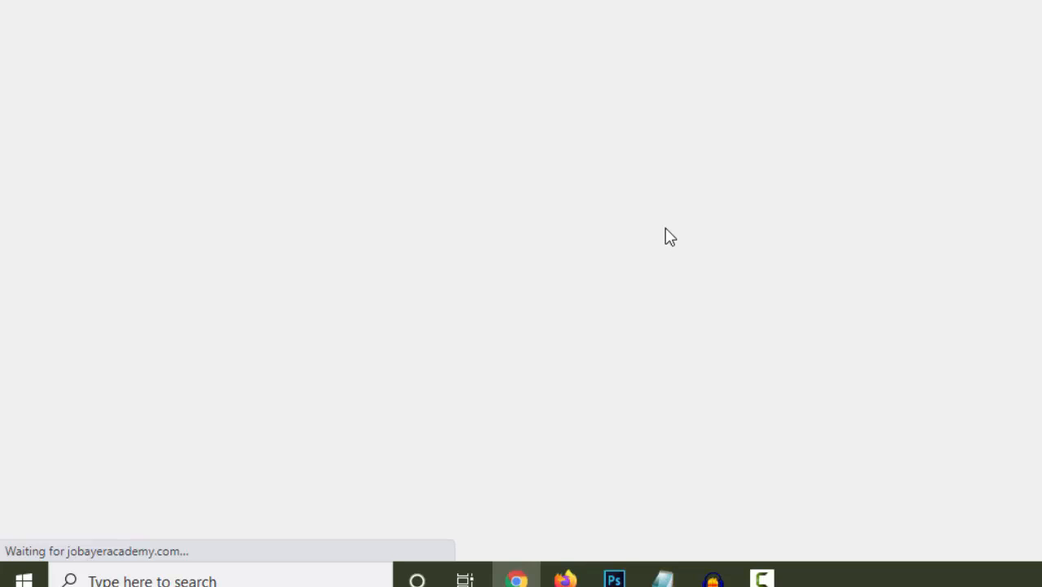
scroll(665, 236, down, 4)
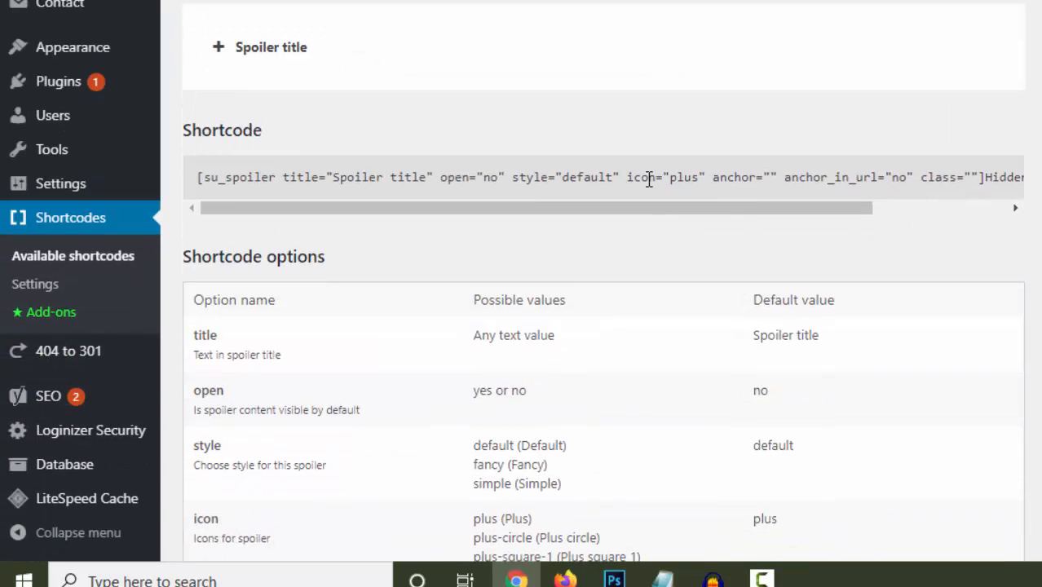
click(447, 172)
key(ctrl+a)
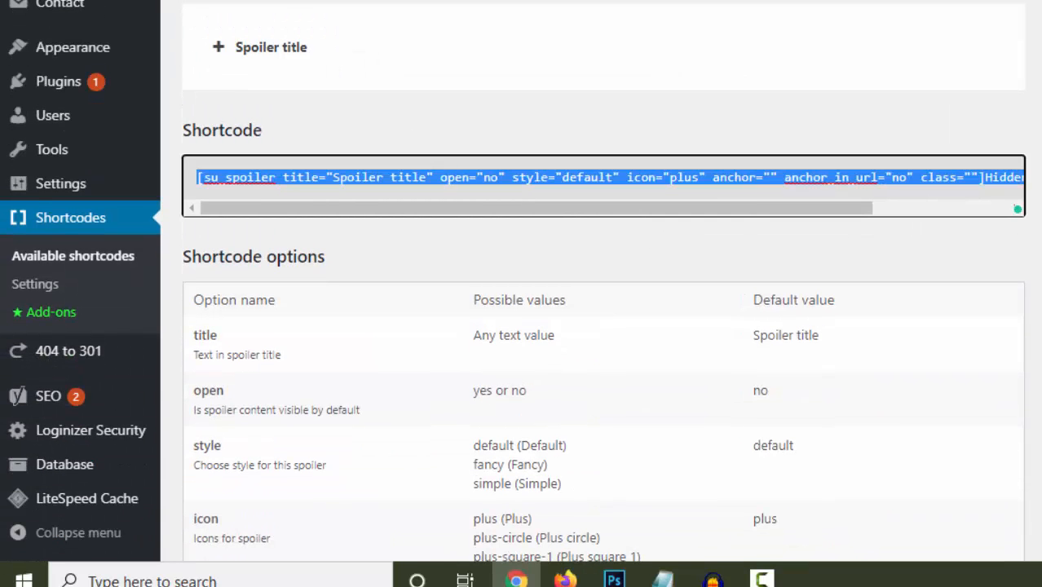
Step: Return to the post editor and paste the su_spoiler shortcode on a new line below the su_tabs block
key(ctrl+Tab)
key(ctrl+Tab)
key(ctrl+Tab)
scroll(539, 252, down, 3)
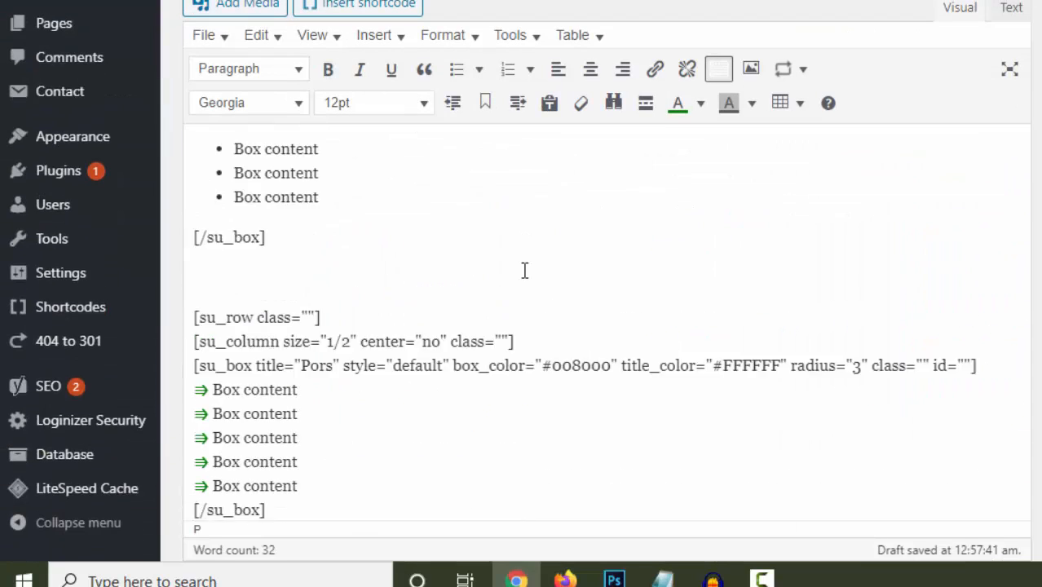
scroll(524, 270, down, 5)
click(856, 274)
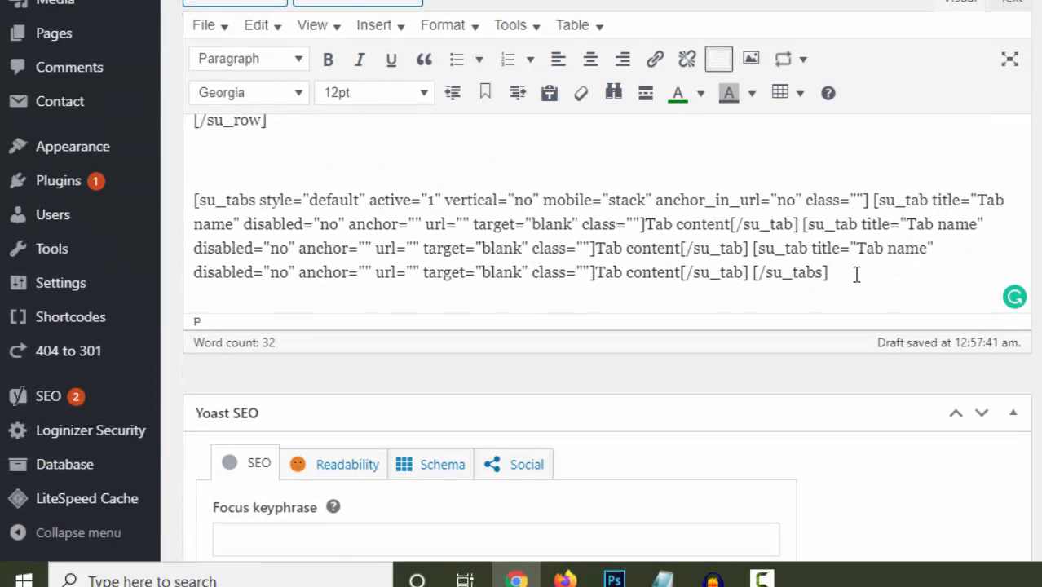
key(Return)
key(Return)
text([su_spoiler title="Spoiler title" open="no" style="default" icon="plus" anchor="" anchor_in_url="no" class=""]Hidden content[/su_spoiler])
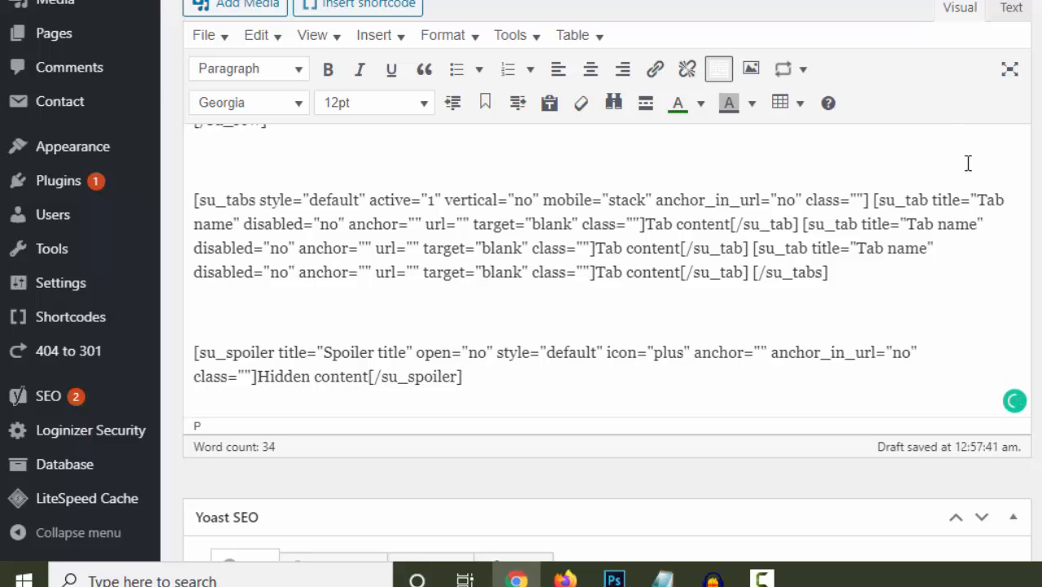
Step: Check the new spoiler in the refreshed post preview and expand it to show its hidden content
scroll(968, 163, up, 10)
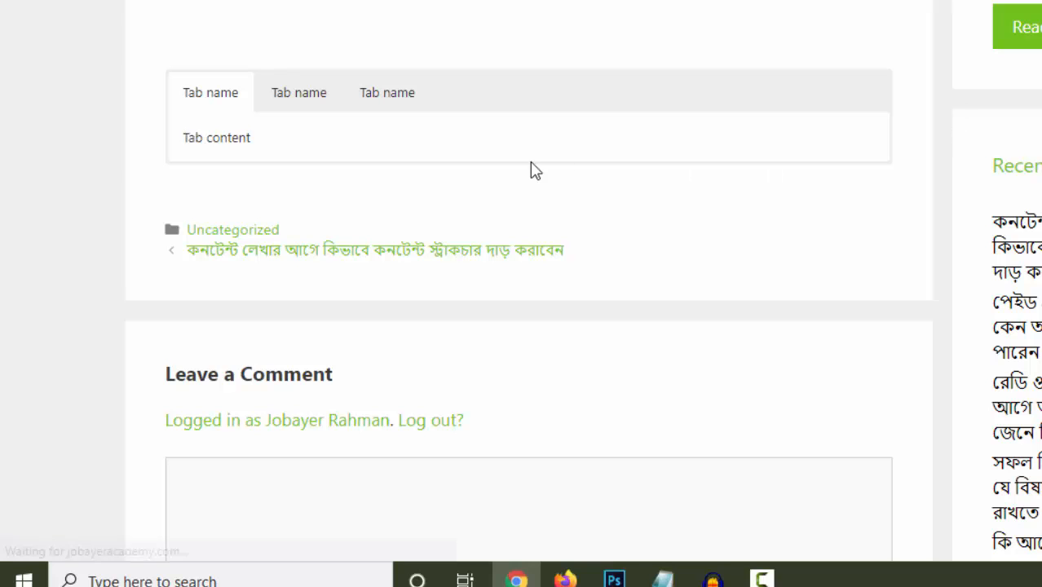
scroll(537, 167, up, 10)
scroll(537, 167, down, 10)
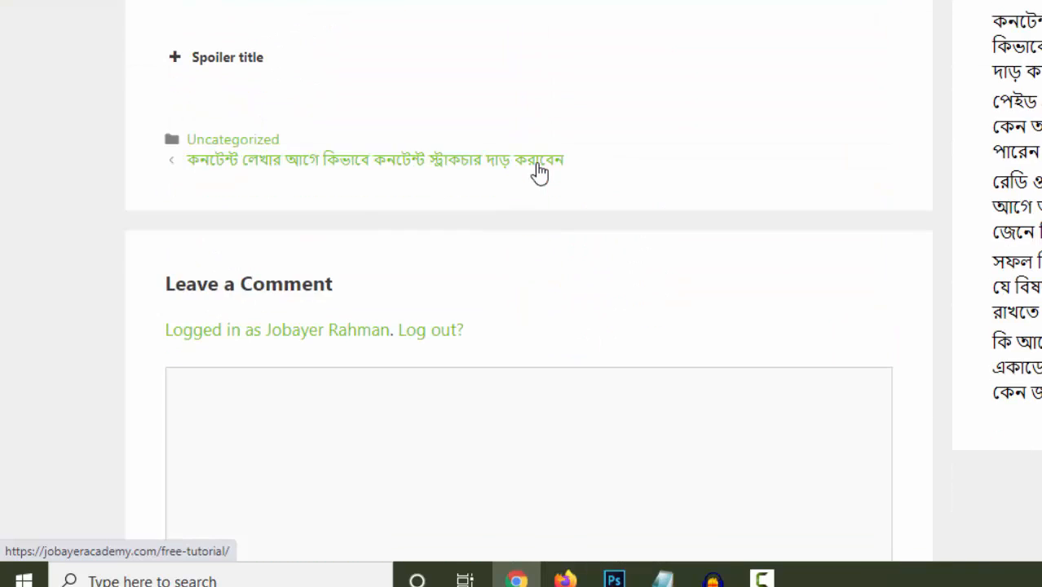
scroll(319, 204, up, 1)
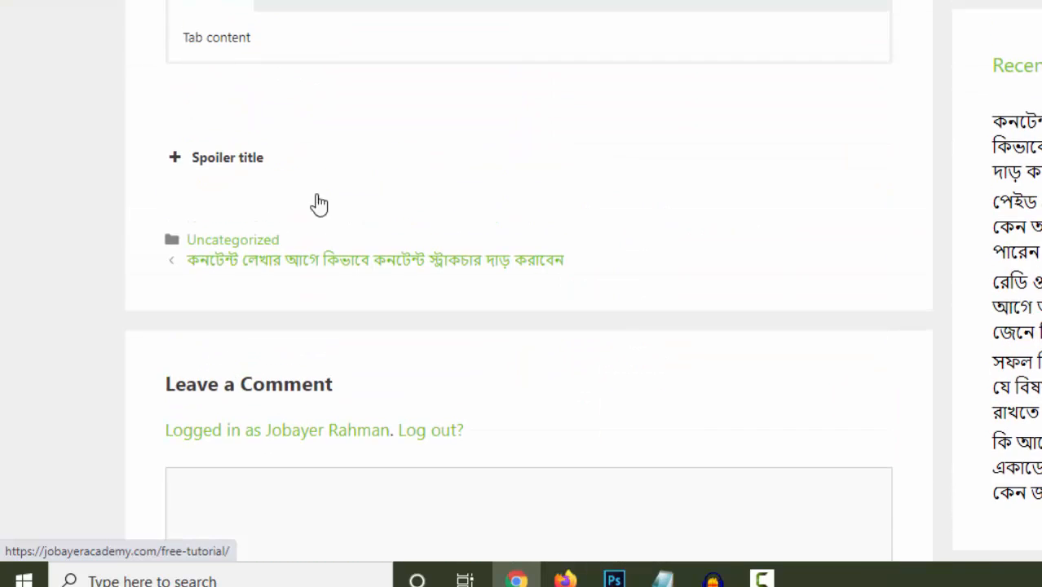
click(175, 160)
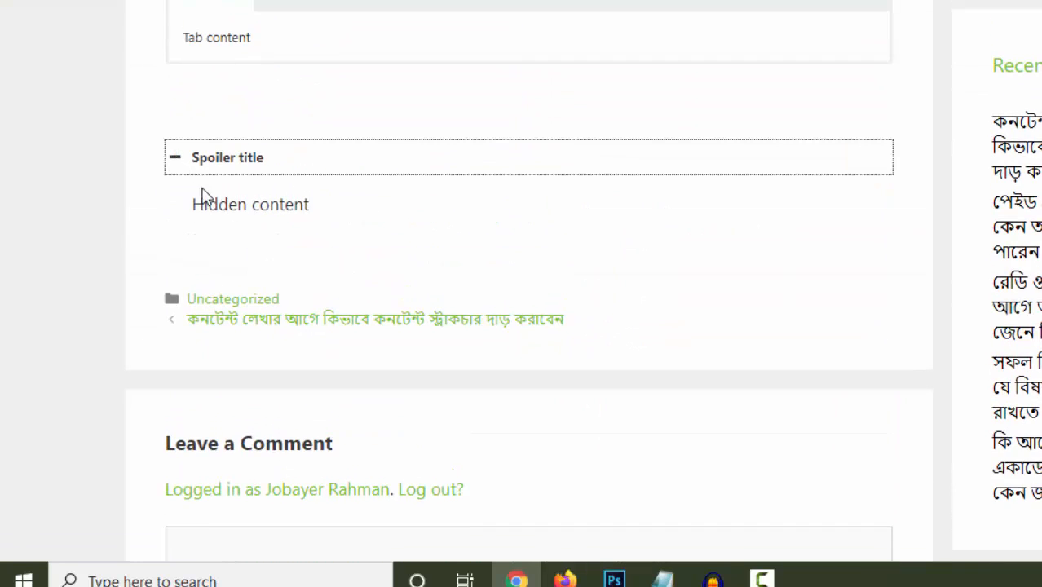
Step: Collapse and re-expand the spoiler in the post preview, and highlight its hidden content text
click(178, 163)
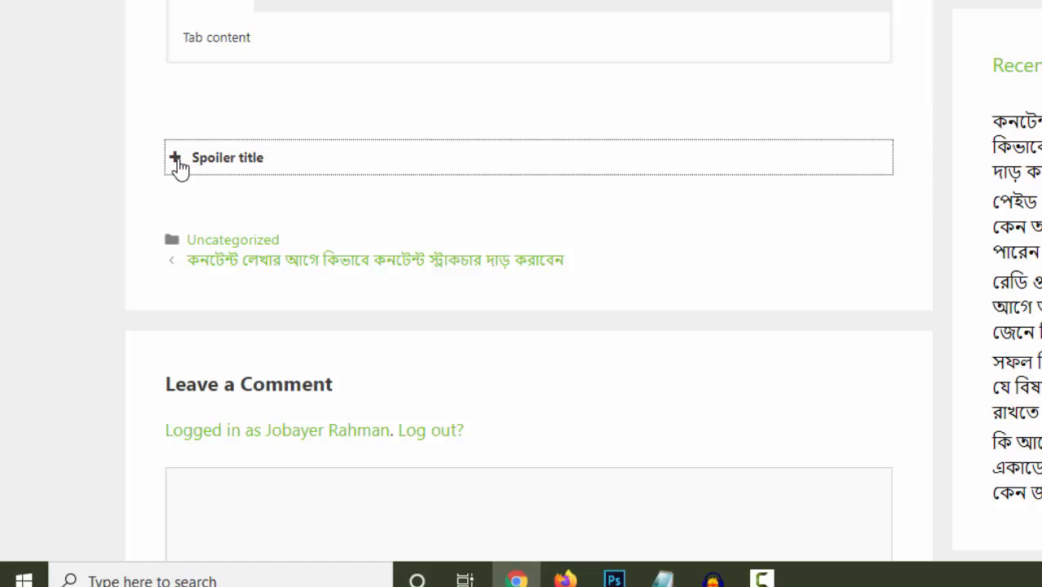
click(210, 163)
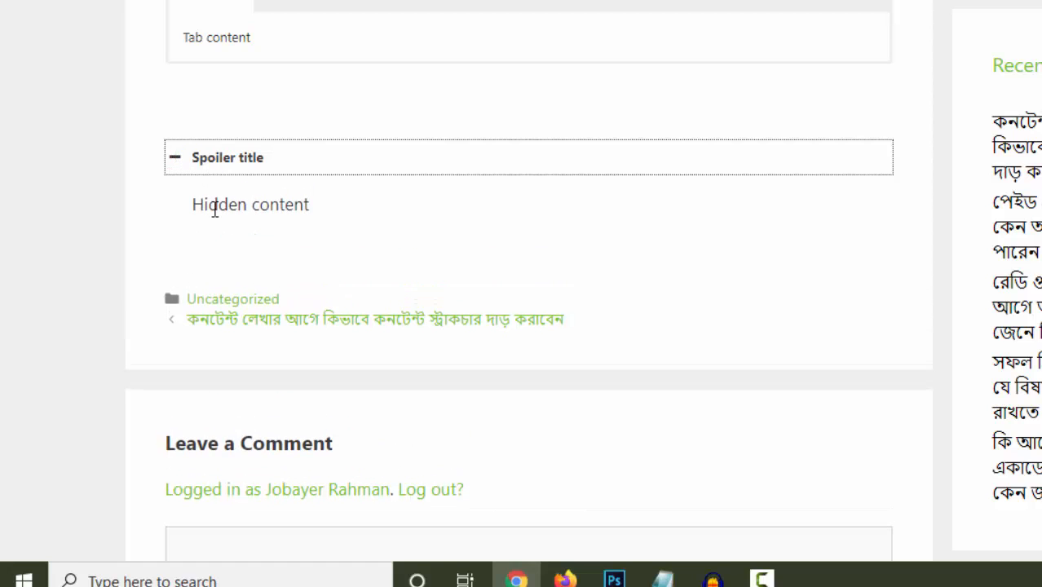
drag(193, 205, 318, 210)
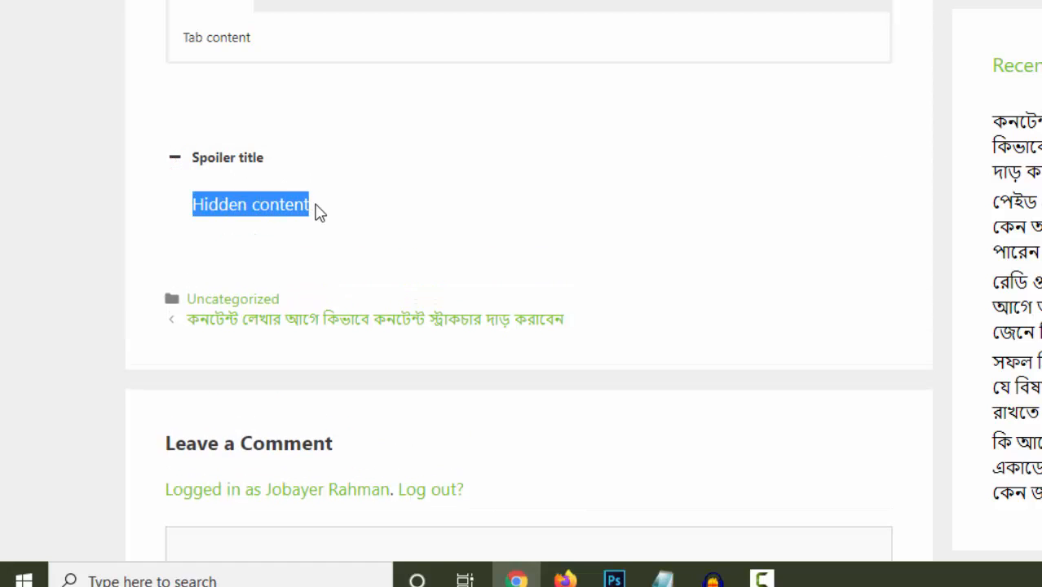
scroll(489, 212, up, 3)
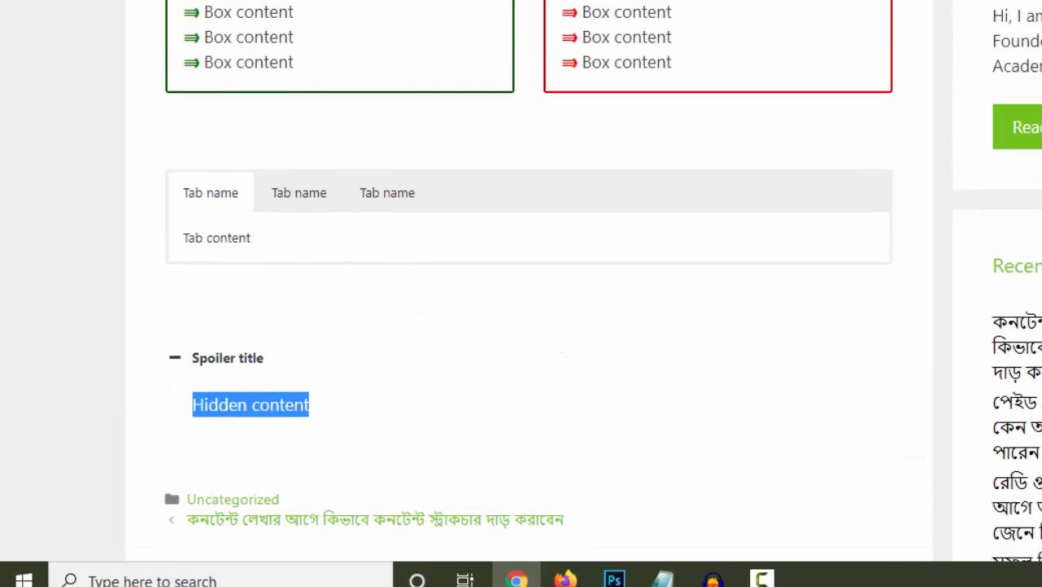
Step: Return to the Shortcodes Ultimate gallery and look through all the available shortcodes, from Heading down to the add-on ones
key(ctrl+Tab)
key(alt+Left)
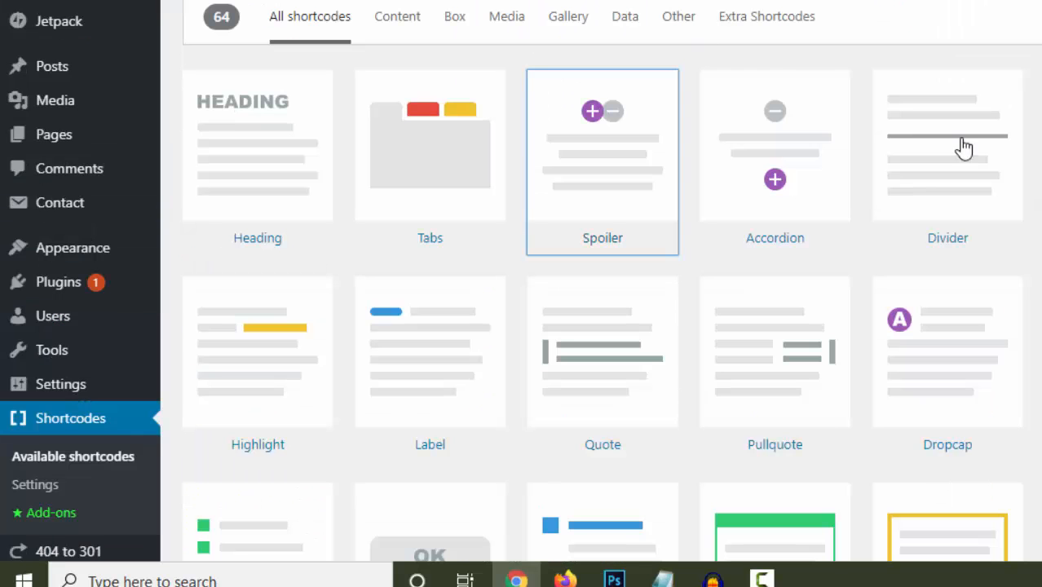
scroll(600, 240, up, 1)
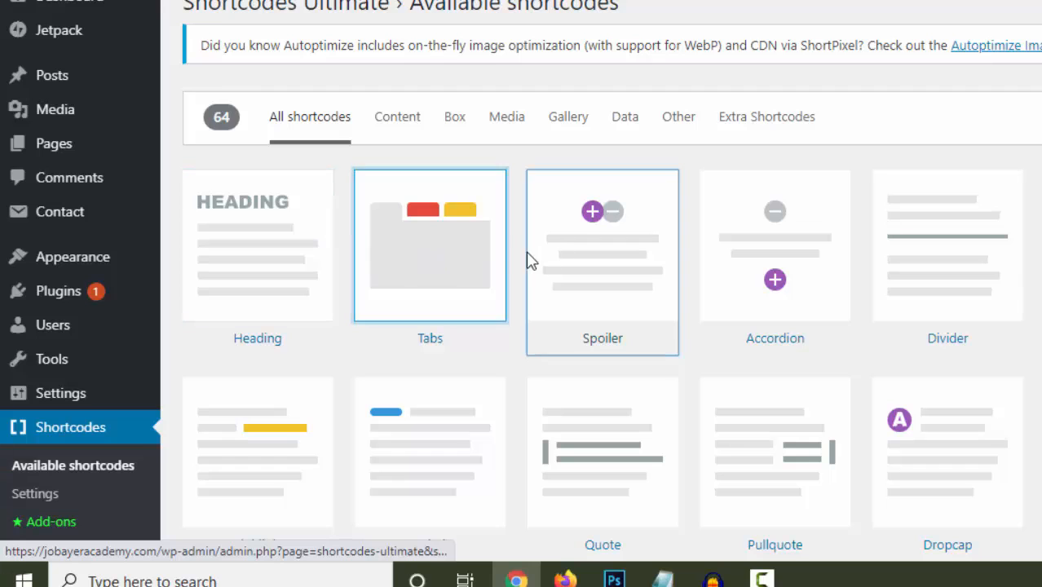
scroll(612, 310, down, 1)
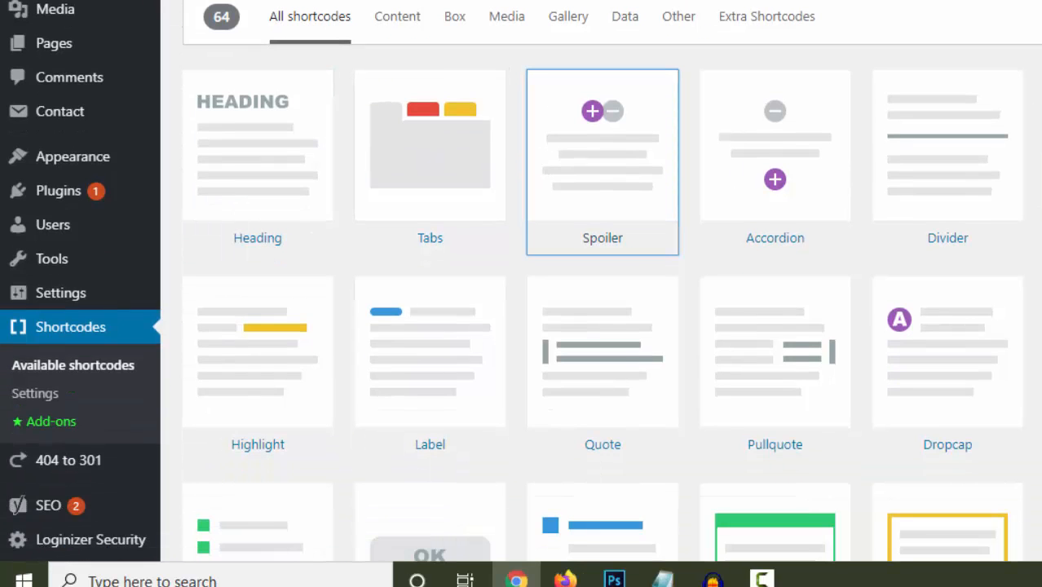
scroll(600, 310, down, 1)
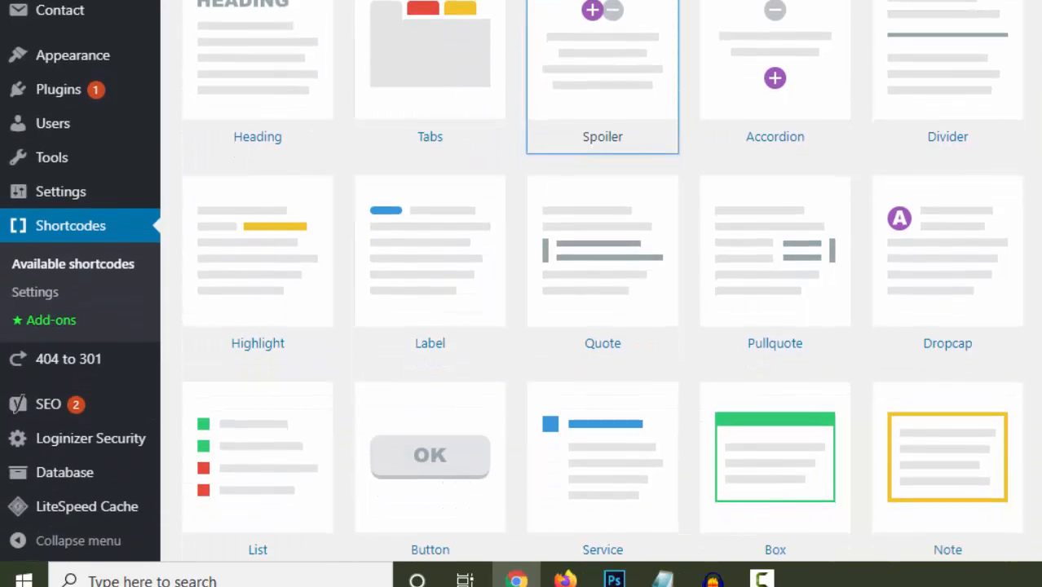
scroll(601, 310, down, 1)
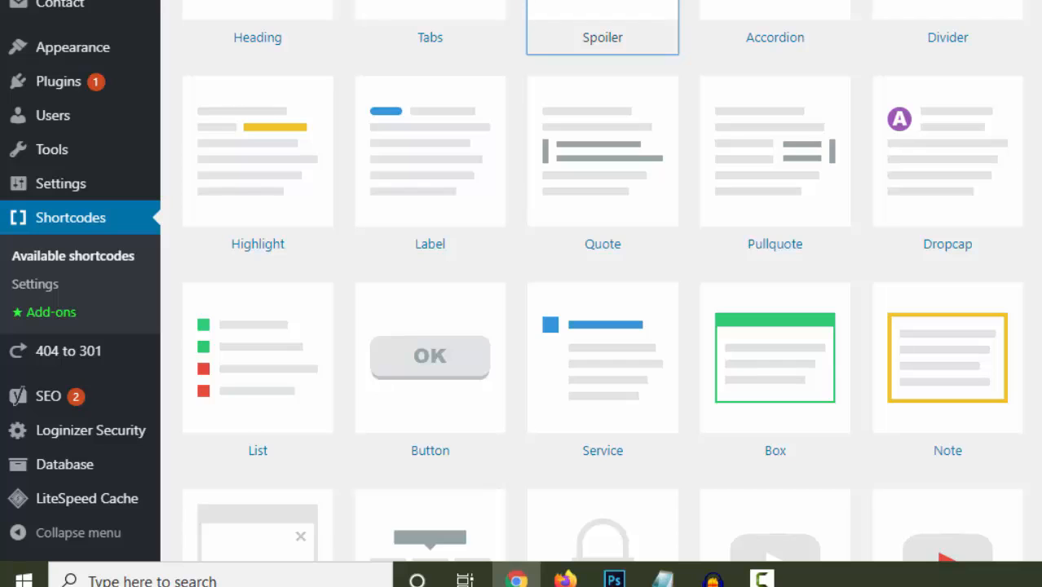
scroll(601, 310, down, 2)
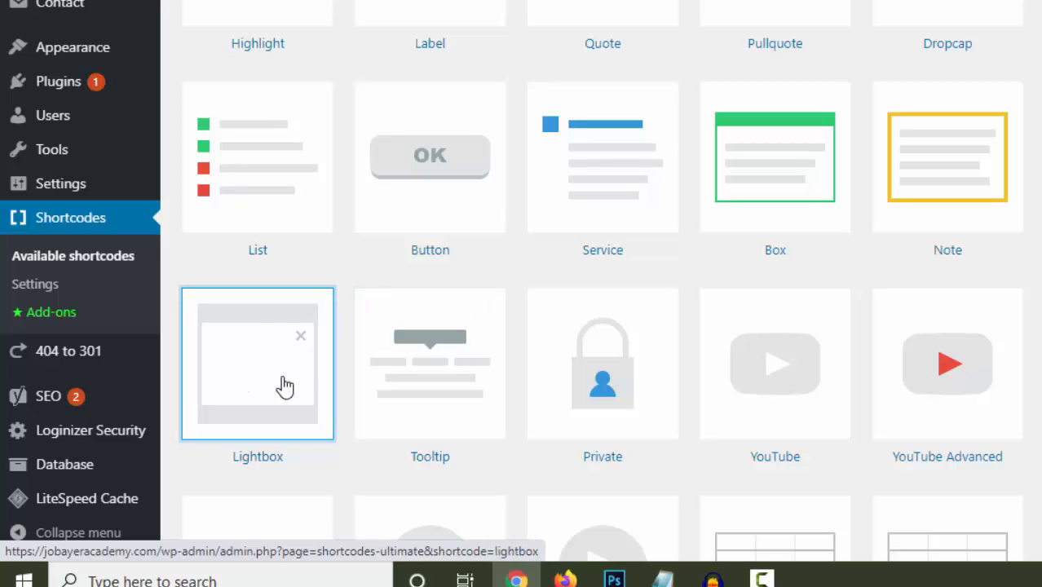
scroll(593, 221, down, 1)
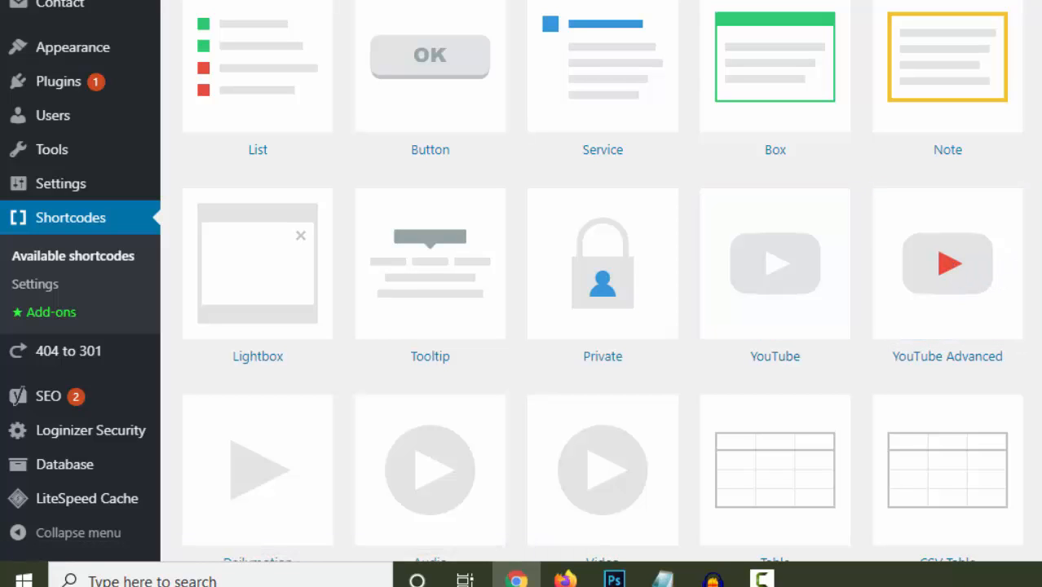
scroll(602, 294, down, 2)
scroll(602, 294, down, 1)
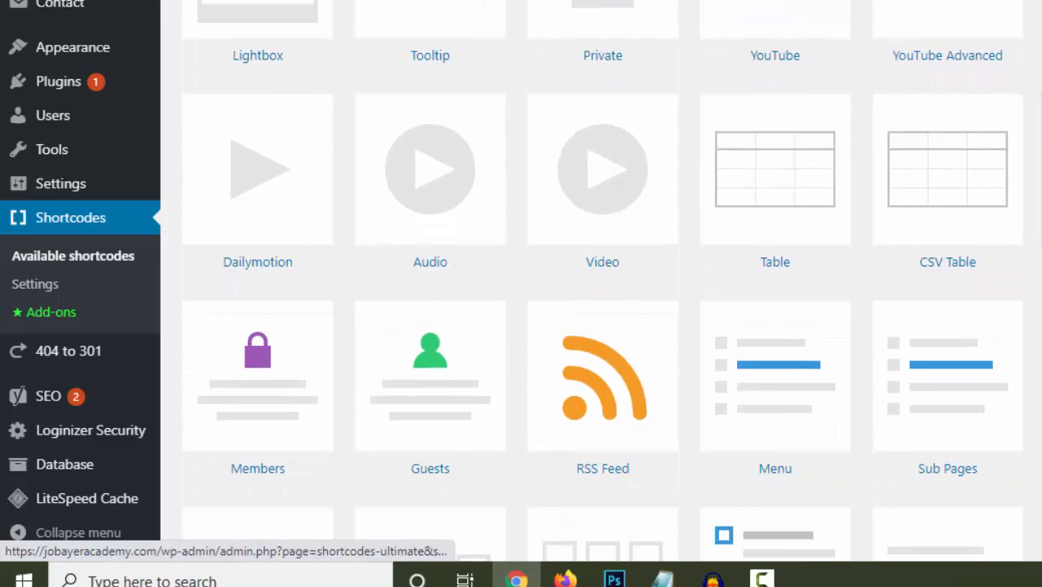
scroll(602, 293, down, 1)
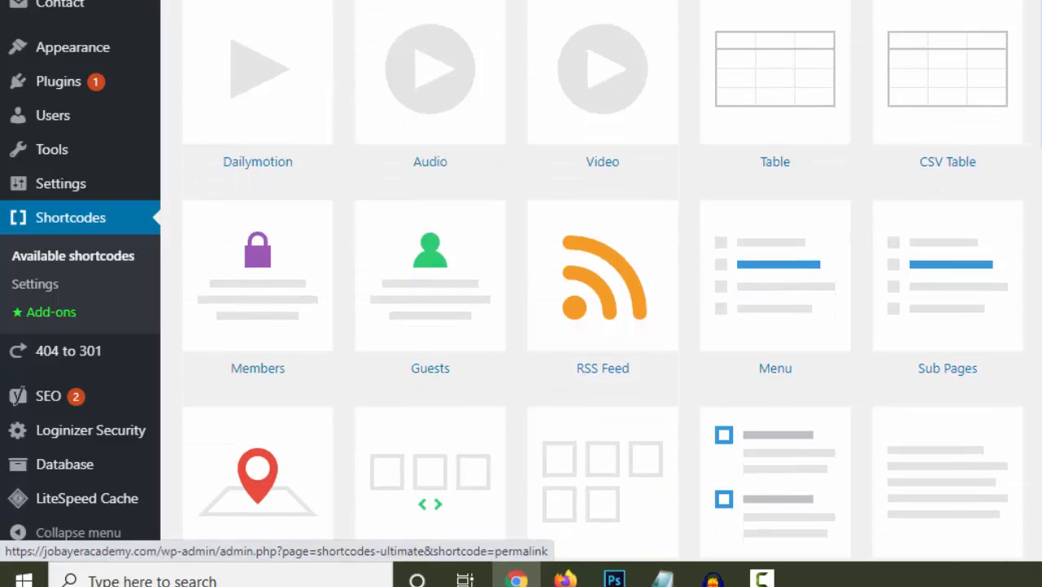
scroll(233, 344, down, 1)
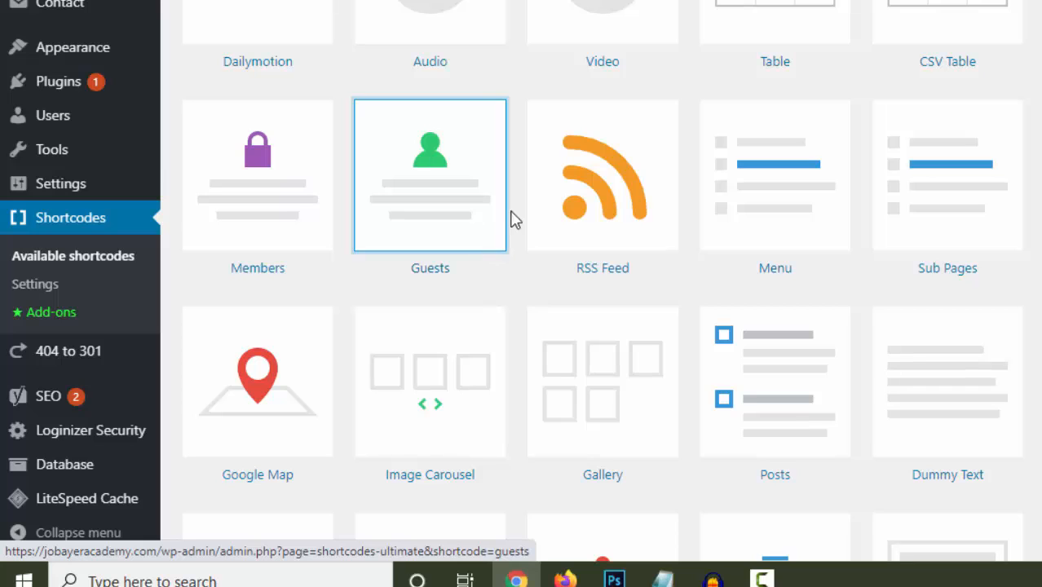
scroll(522, 221, down, 1)
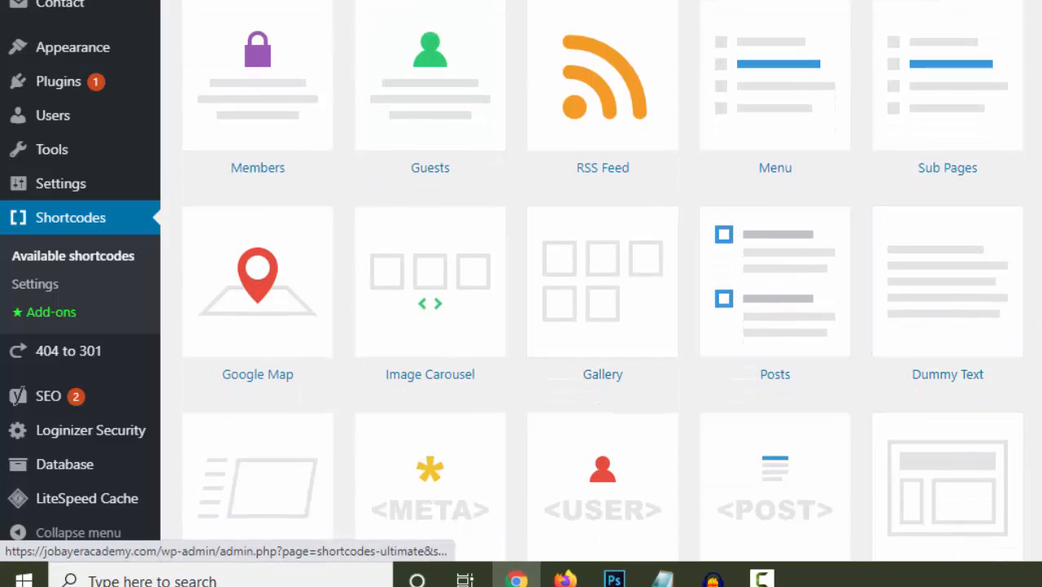
scroll(1011, 352, down, 3)
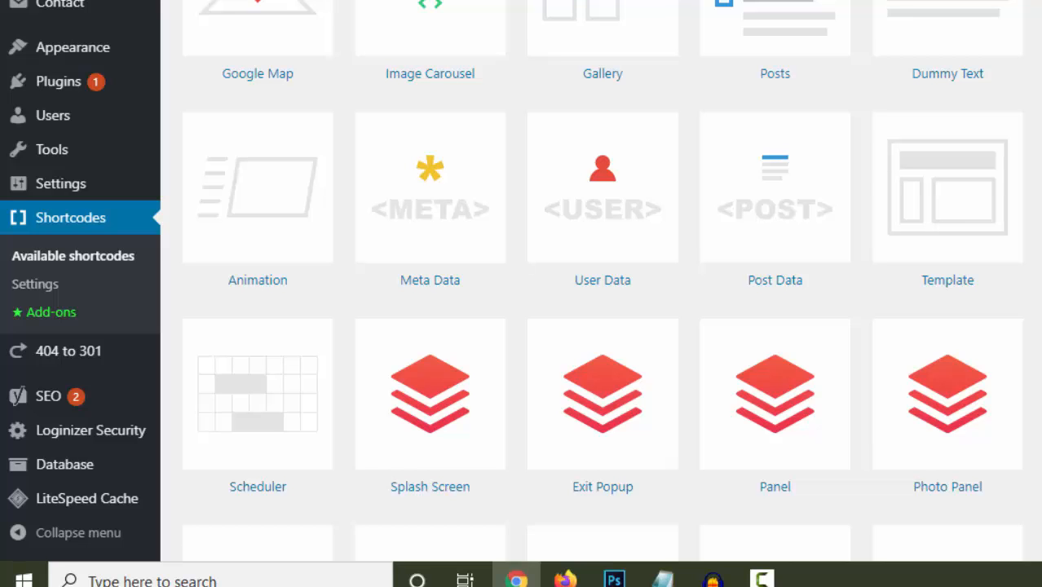
scroll(522, 293, down, 3)
Step: Filter the available shortcodes to the Content category and look through its items
scroll(522, 293, up, 4)
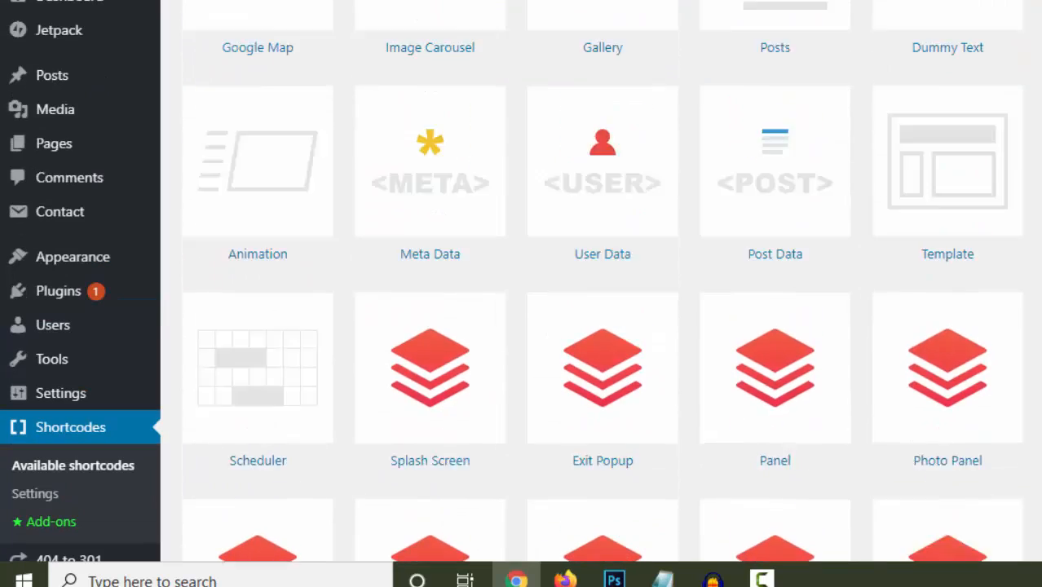
scroll(602, 281, up, 5)
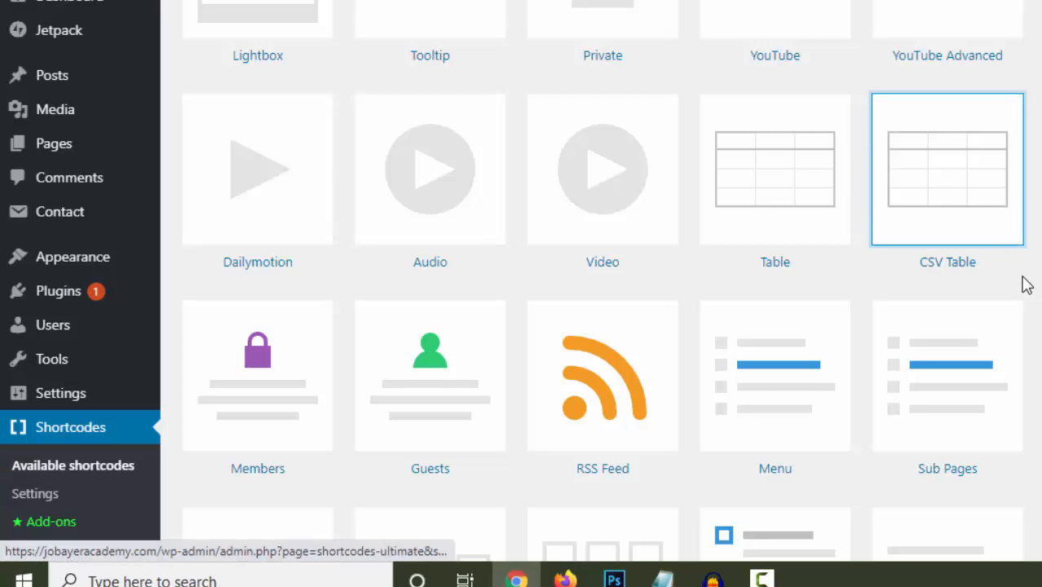
scroll(1025, 284, up, 5)
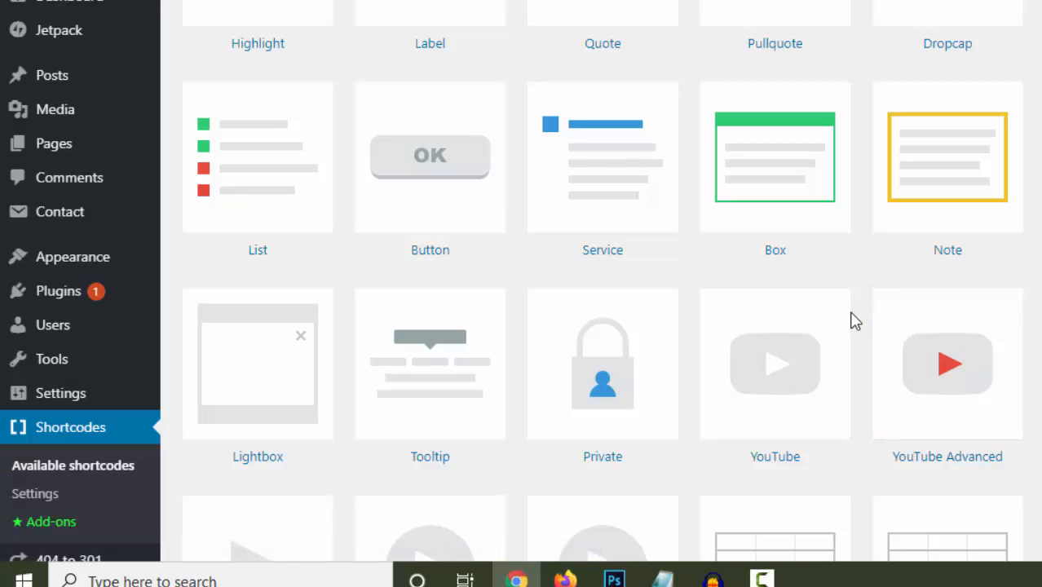
scroll(873, 298, up, 1)
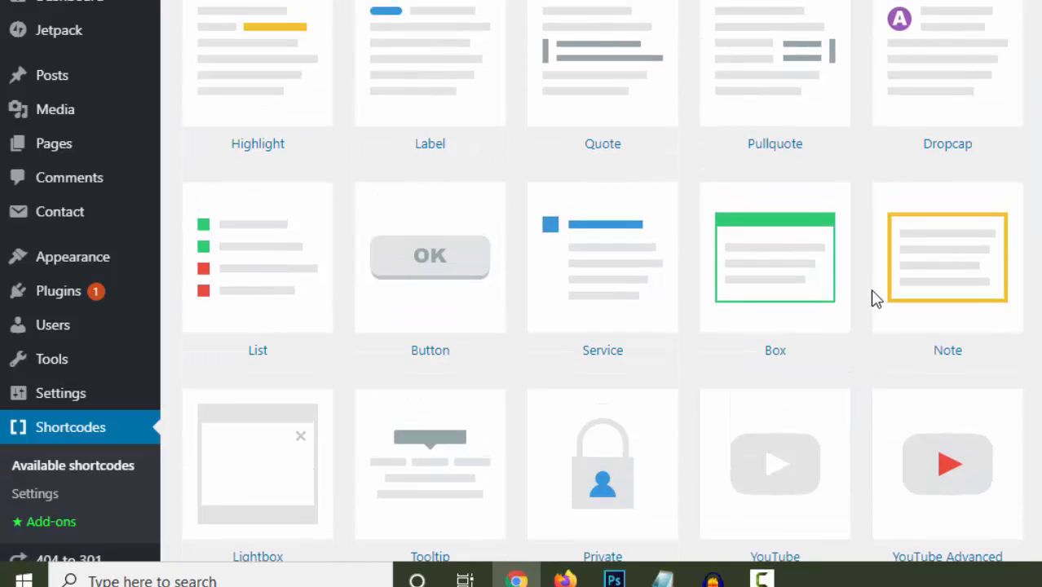
scroll(985, 343, up, 3)
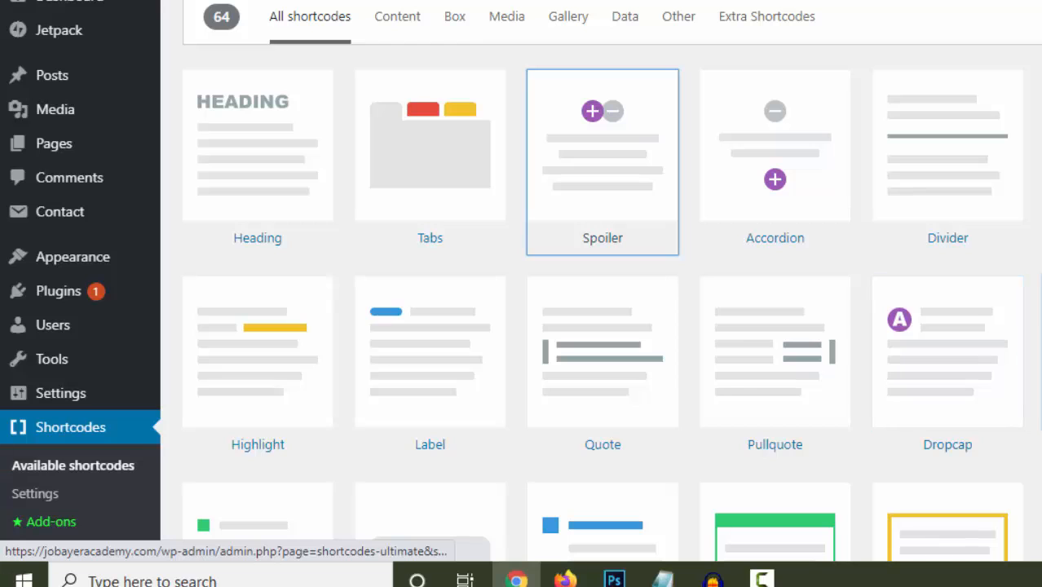
scroll(602, 163, up, 1)
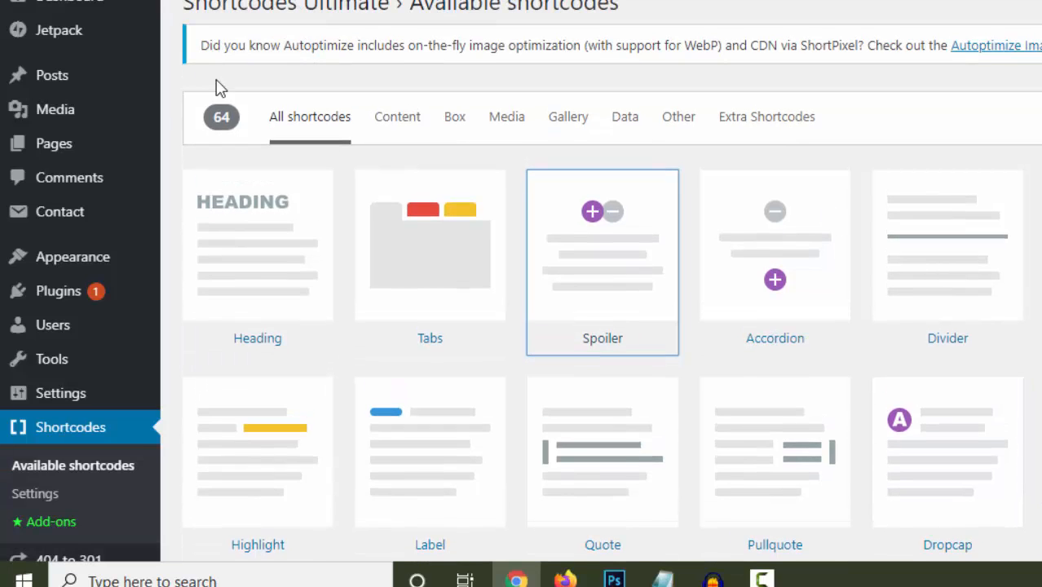
click(389, 127)
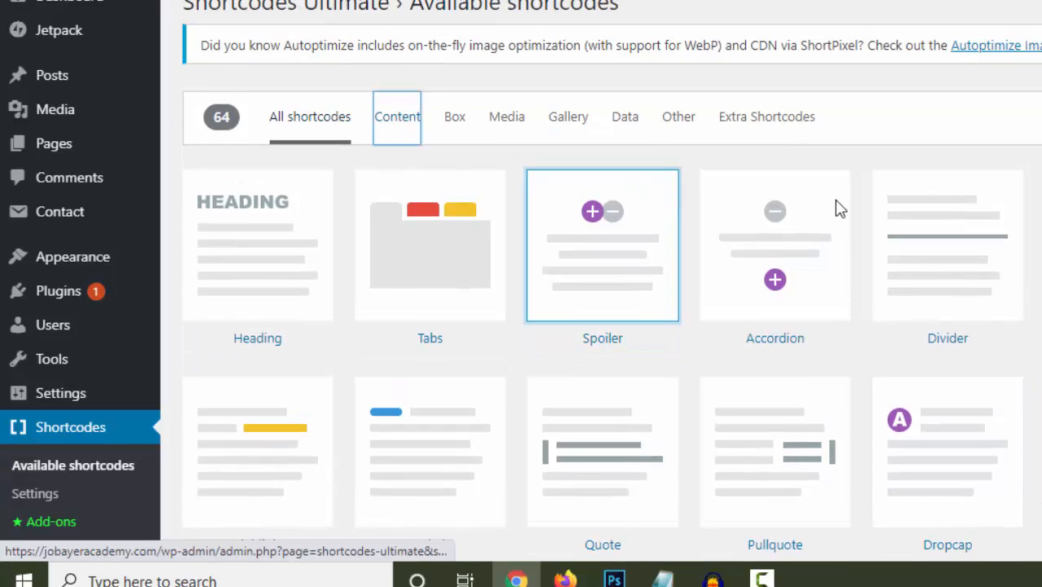
scroll(603, 285, down, 2)
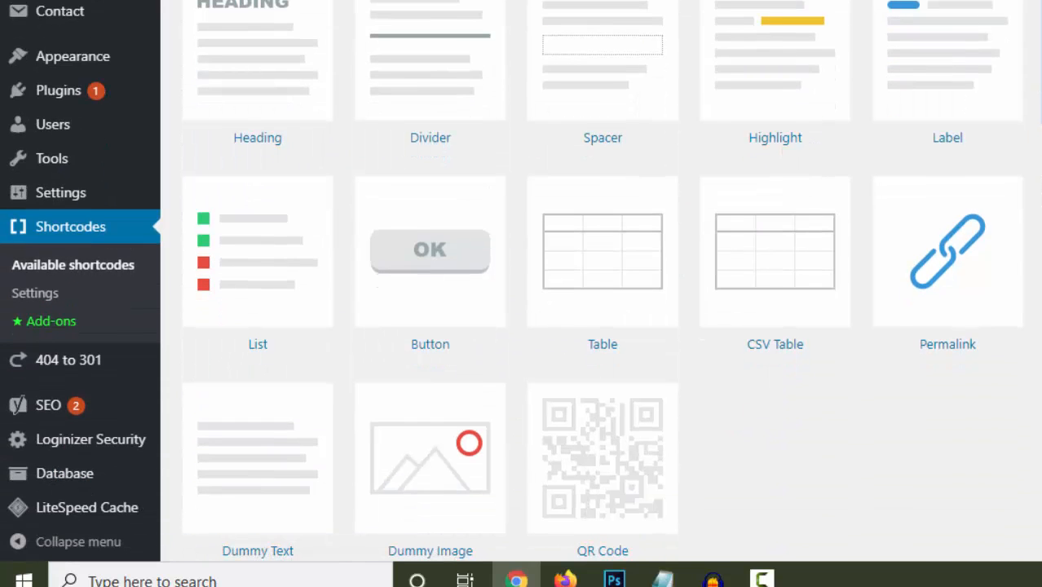